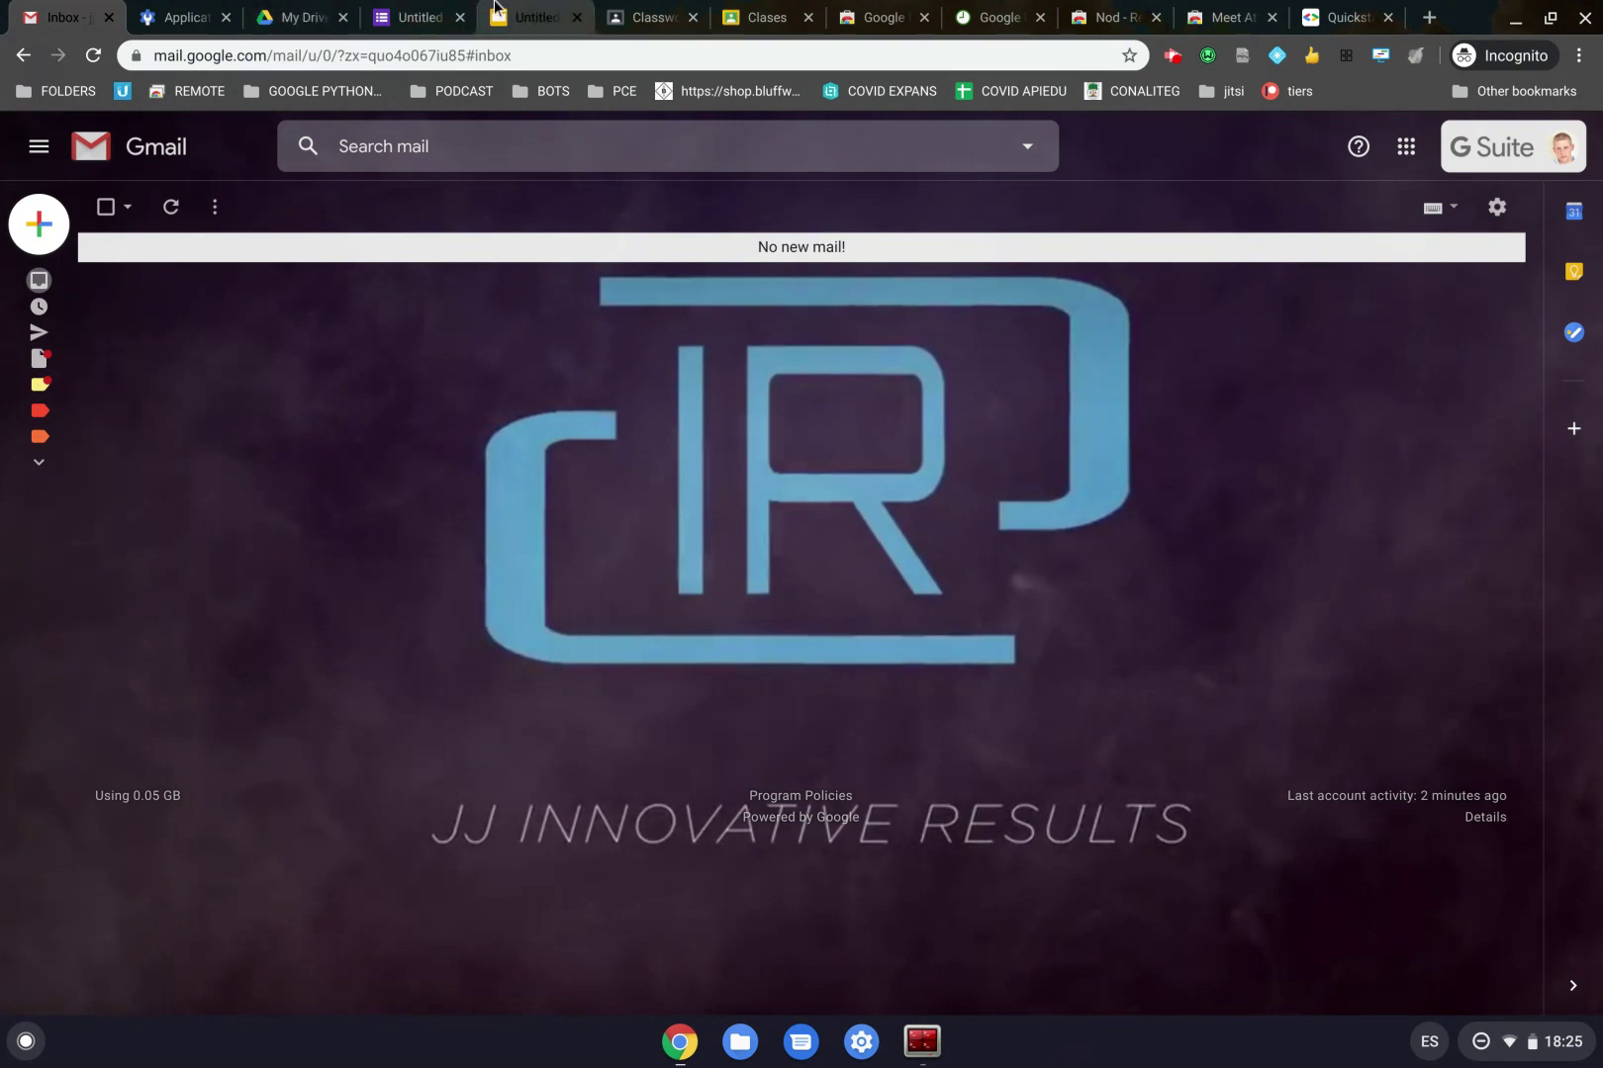
In the Classroom class "test", create a new quiz assignment and open its attached Blank Quiz form
{"action": "left_click", "coordinate": [633, 15]}
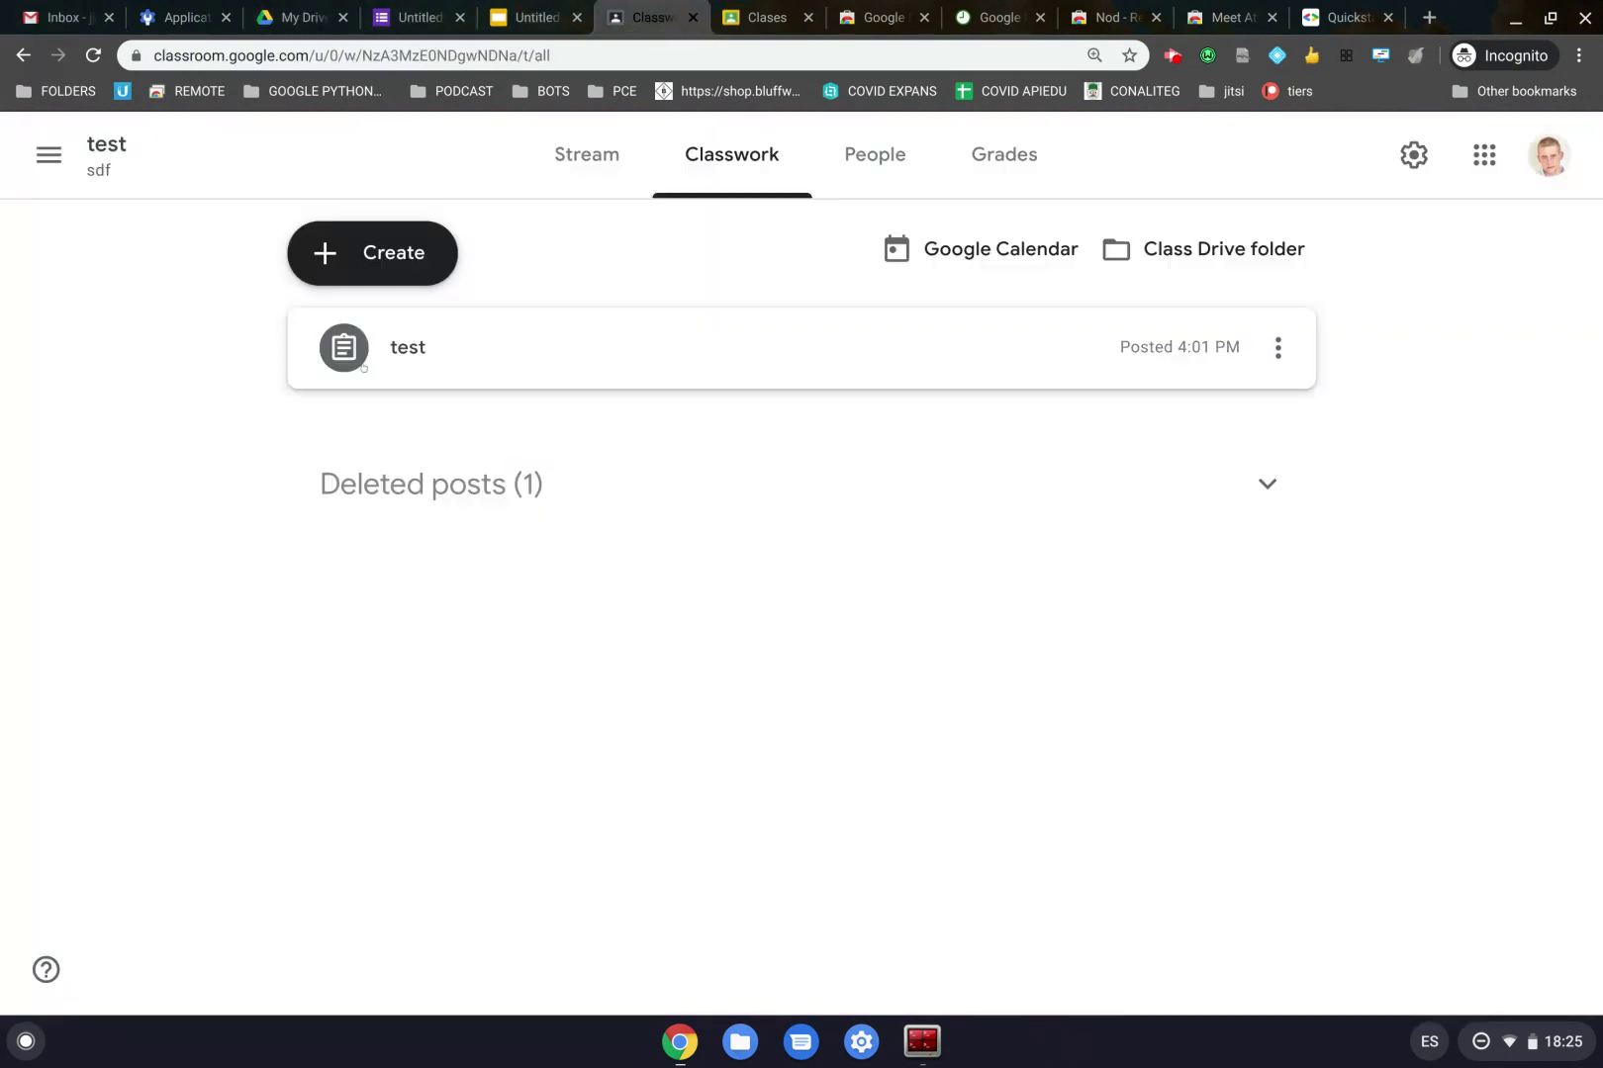
{"action": "left_click", "coordinate": [385, 258]}
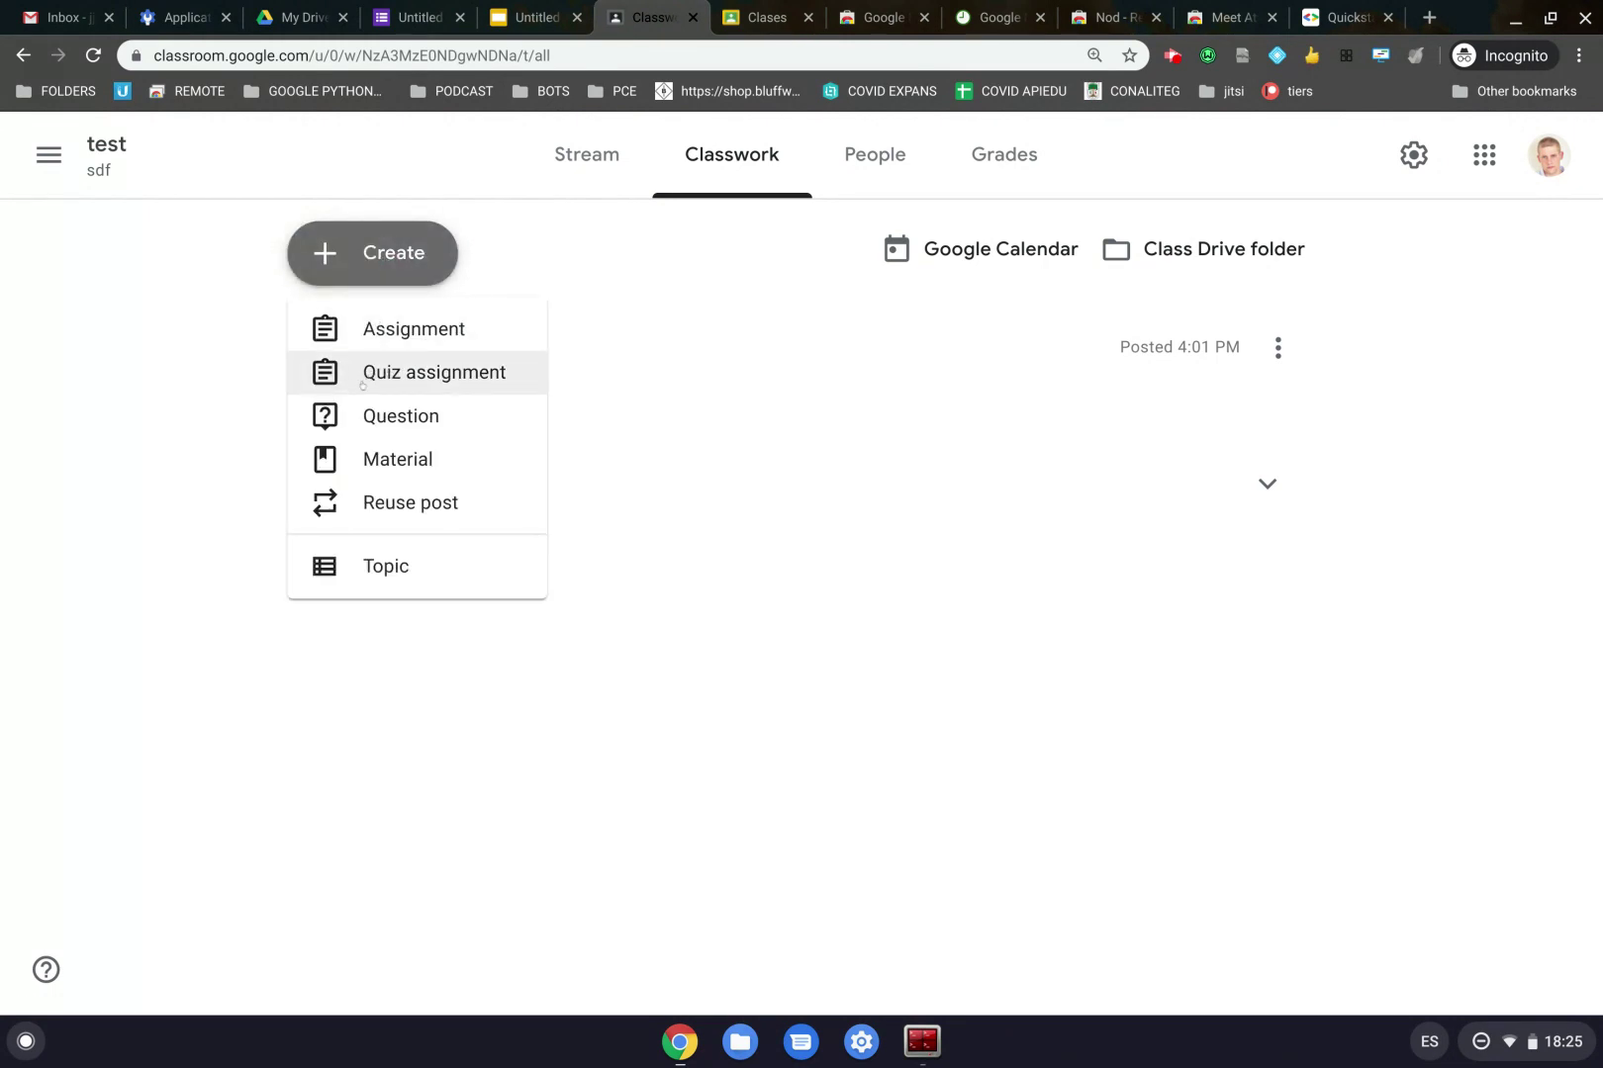
{"action": "left_click", "coordinate": [363, 385]}
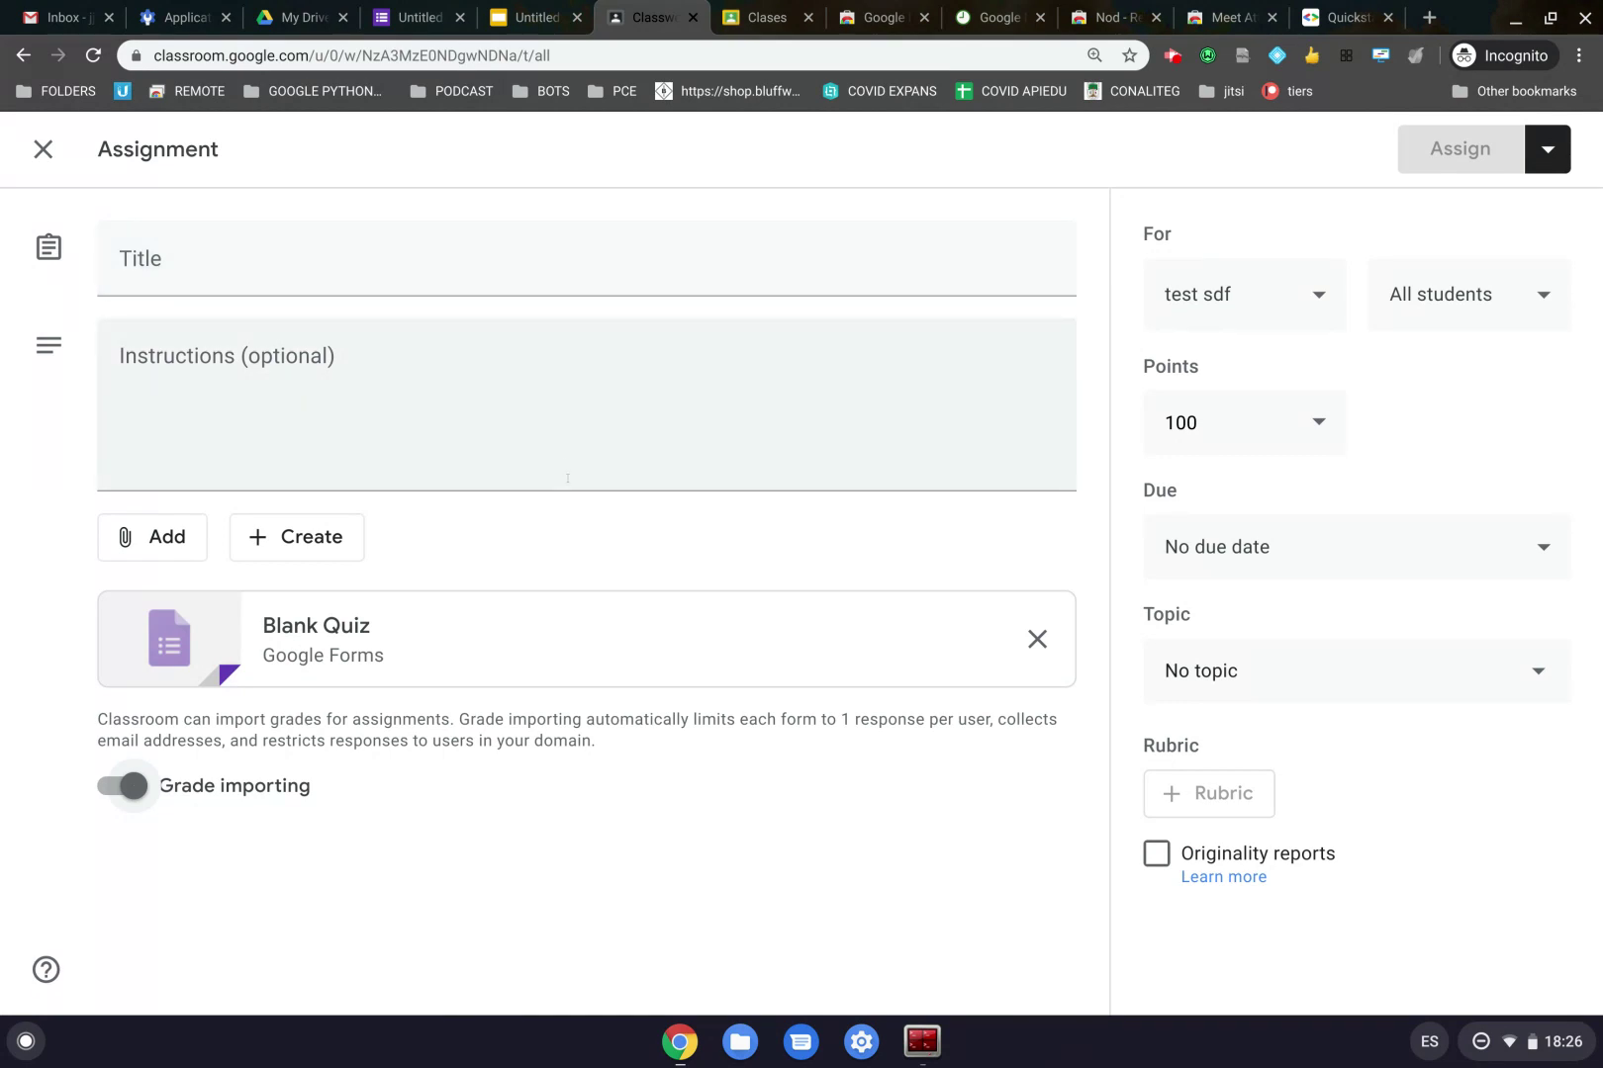
{"action": "left_click", "coordinate": [328, 629]}
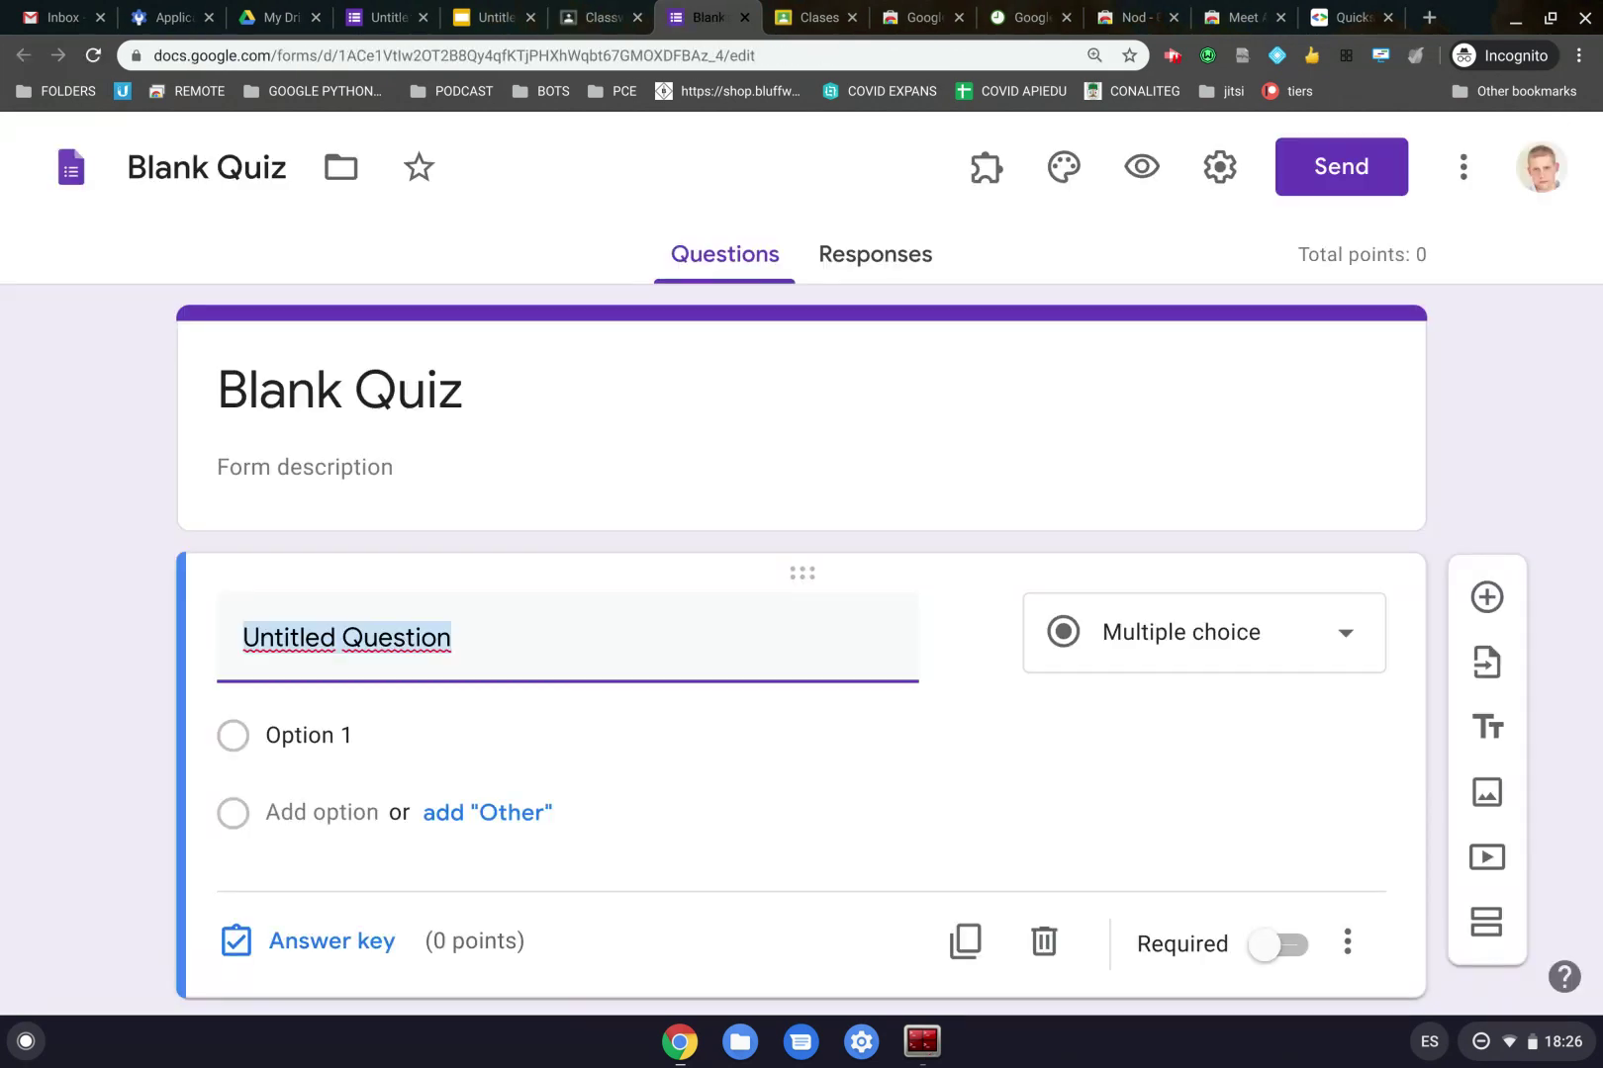
Open the quiz form's settings, check the quiz options, and turn on Collect email addresses in the general settings
{"action": "left_click", "coordinate": [1210, 181]}
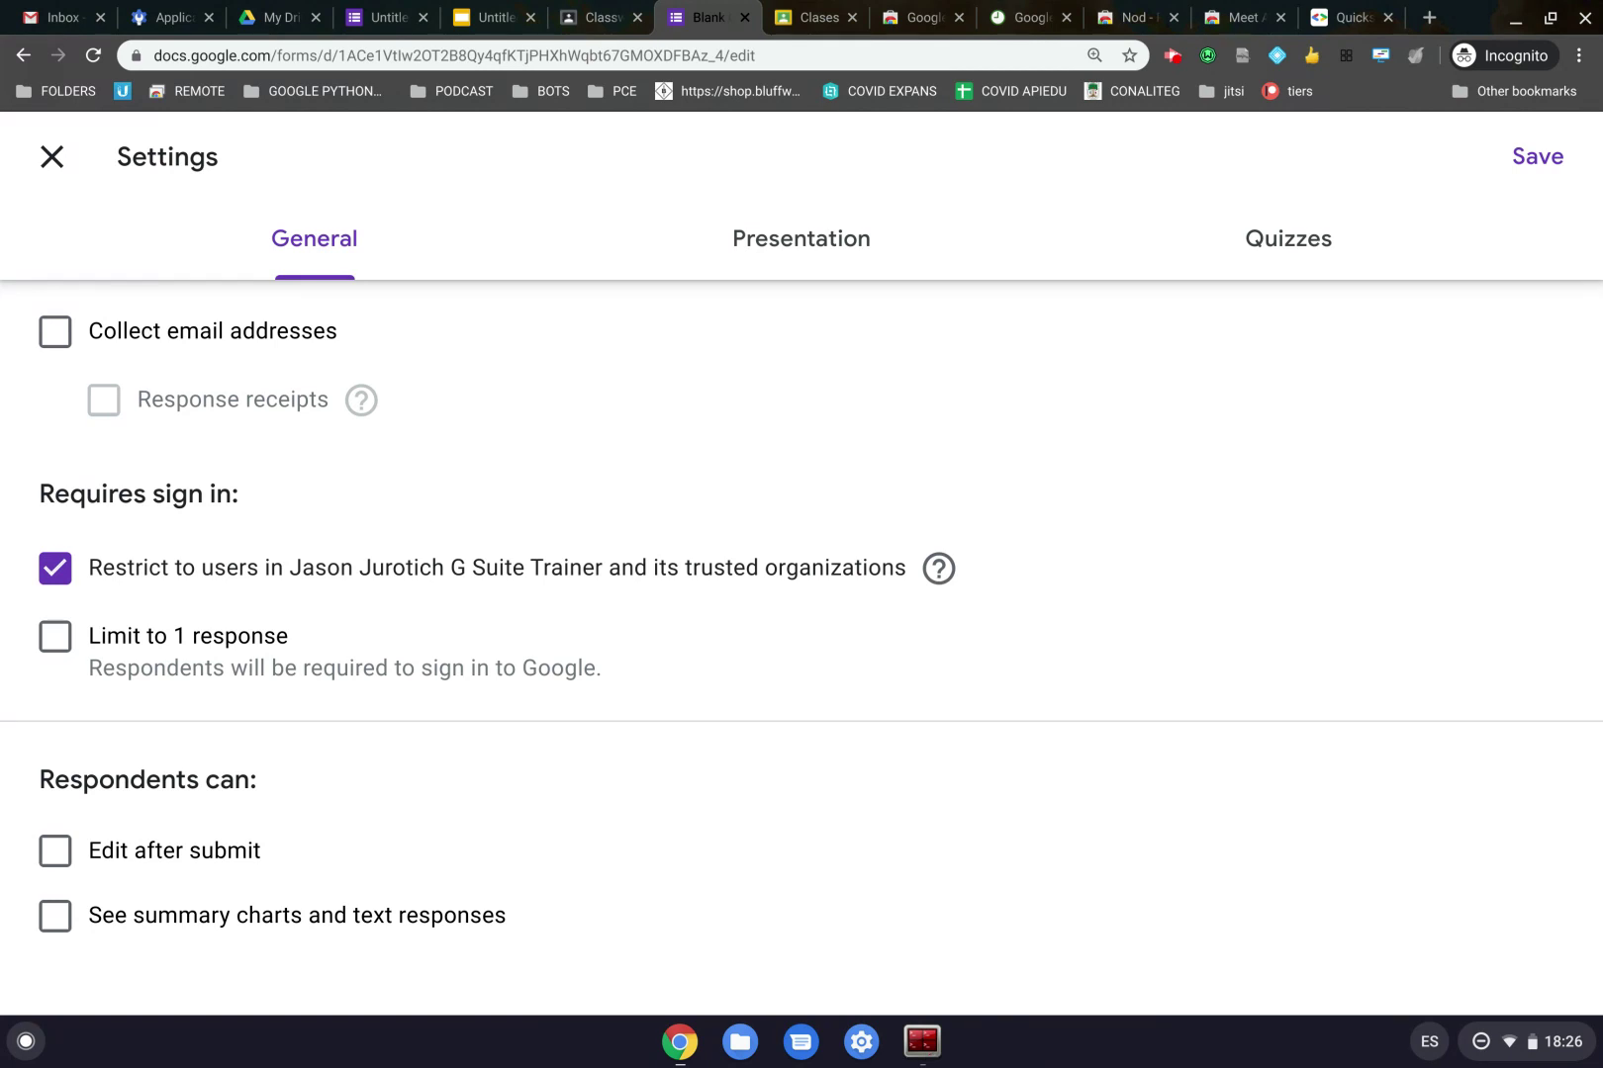
{"action": "key", "text": "ctrl+shift+Tab"}
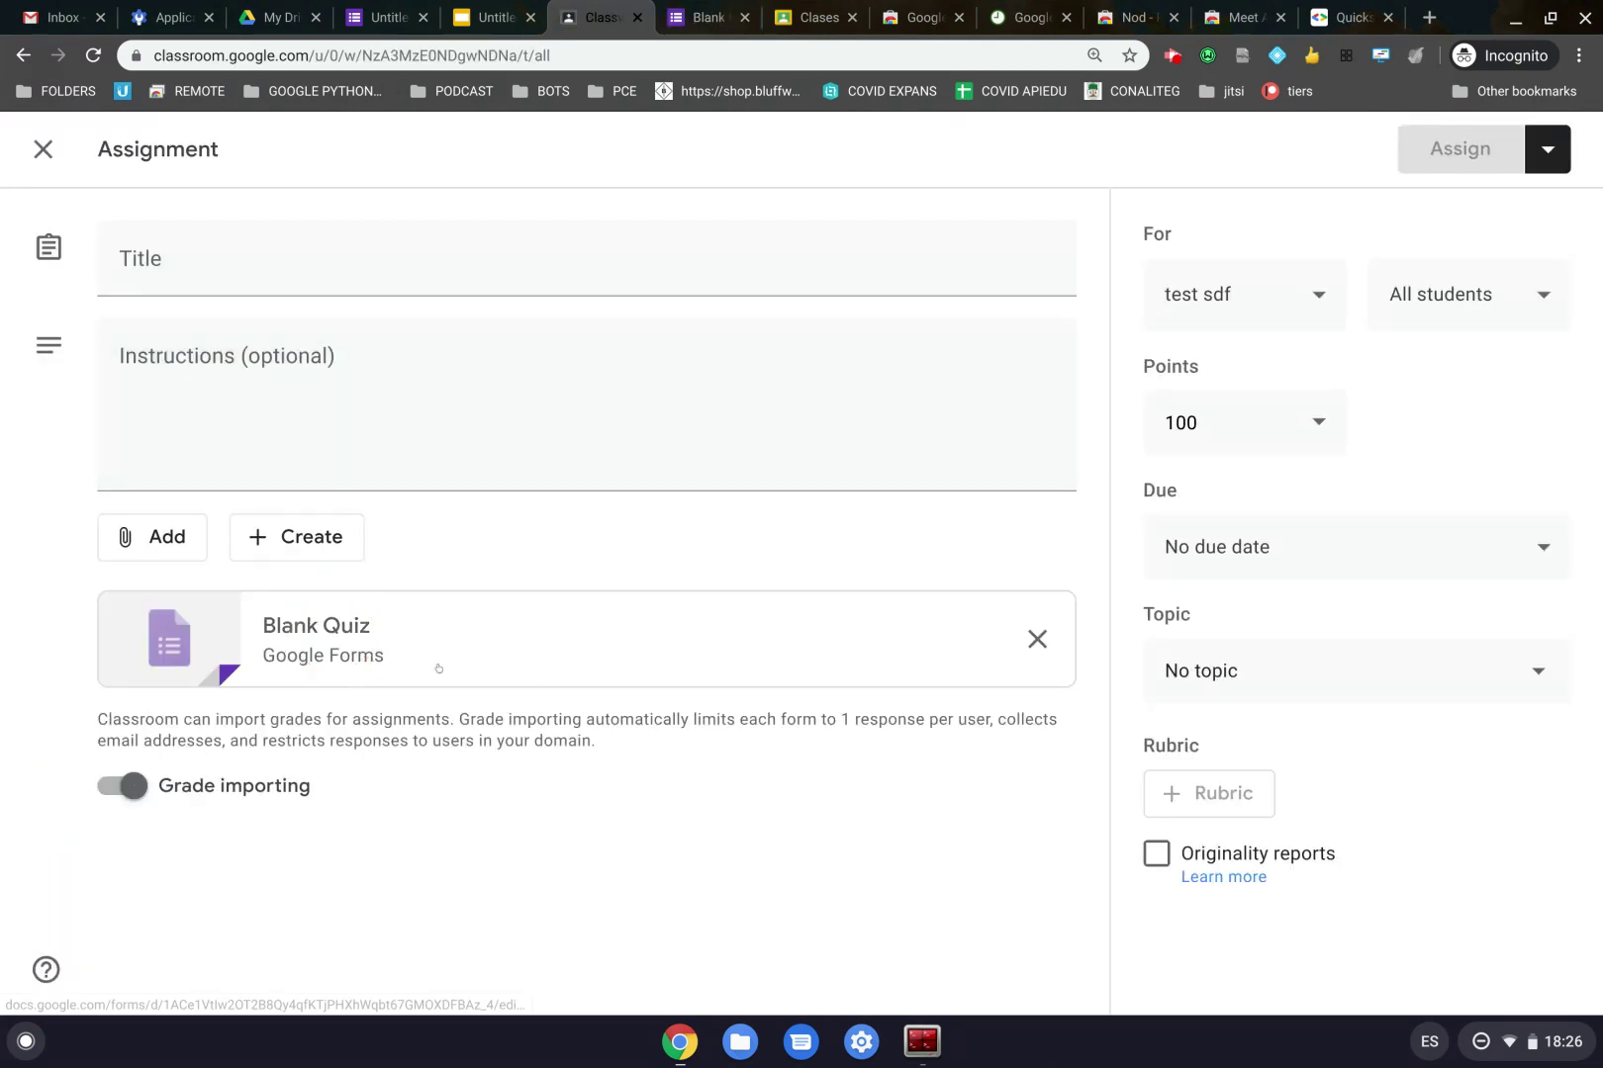
{"action": "key", "text": "ctrl+Tab"}
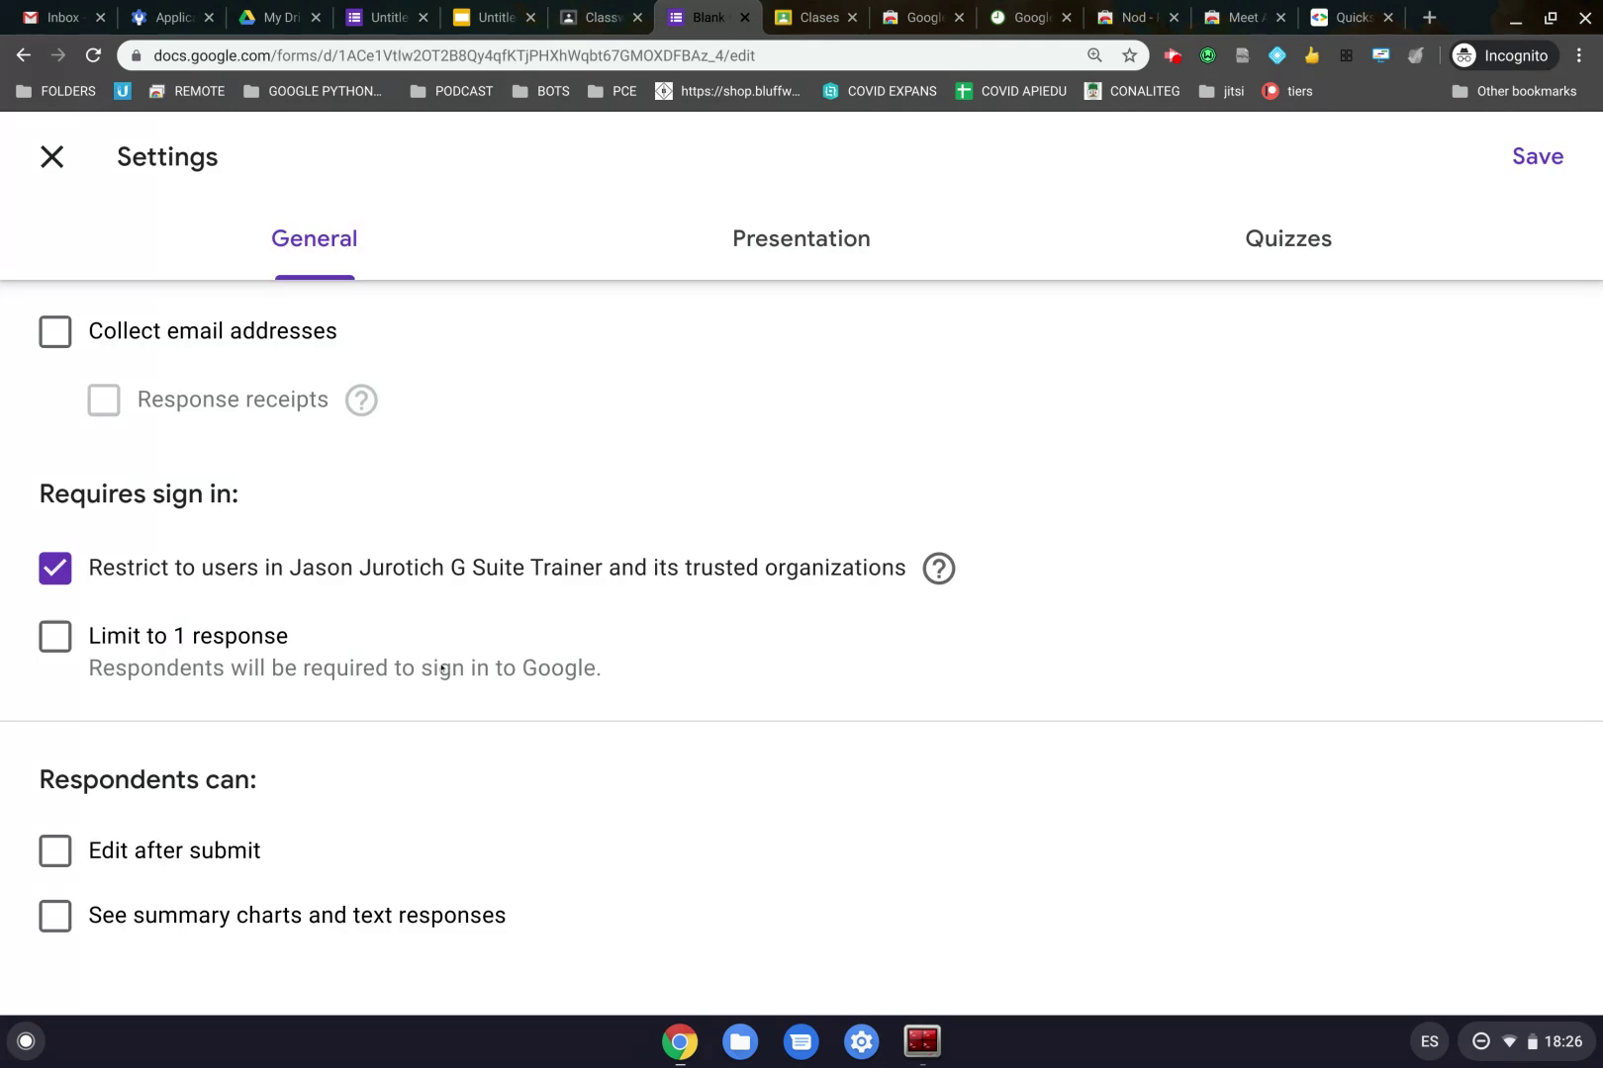
{"action": "left_click", "coordinate": [1308, 250]}
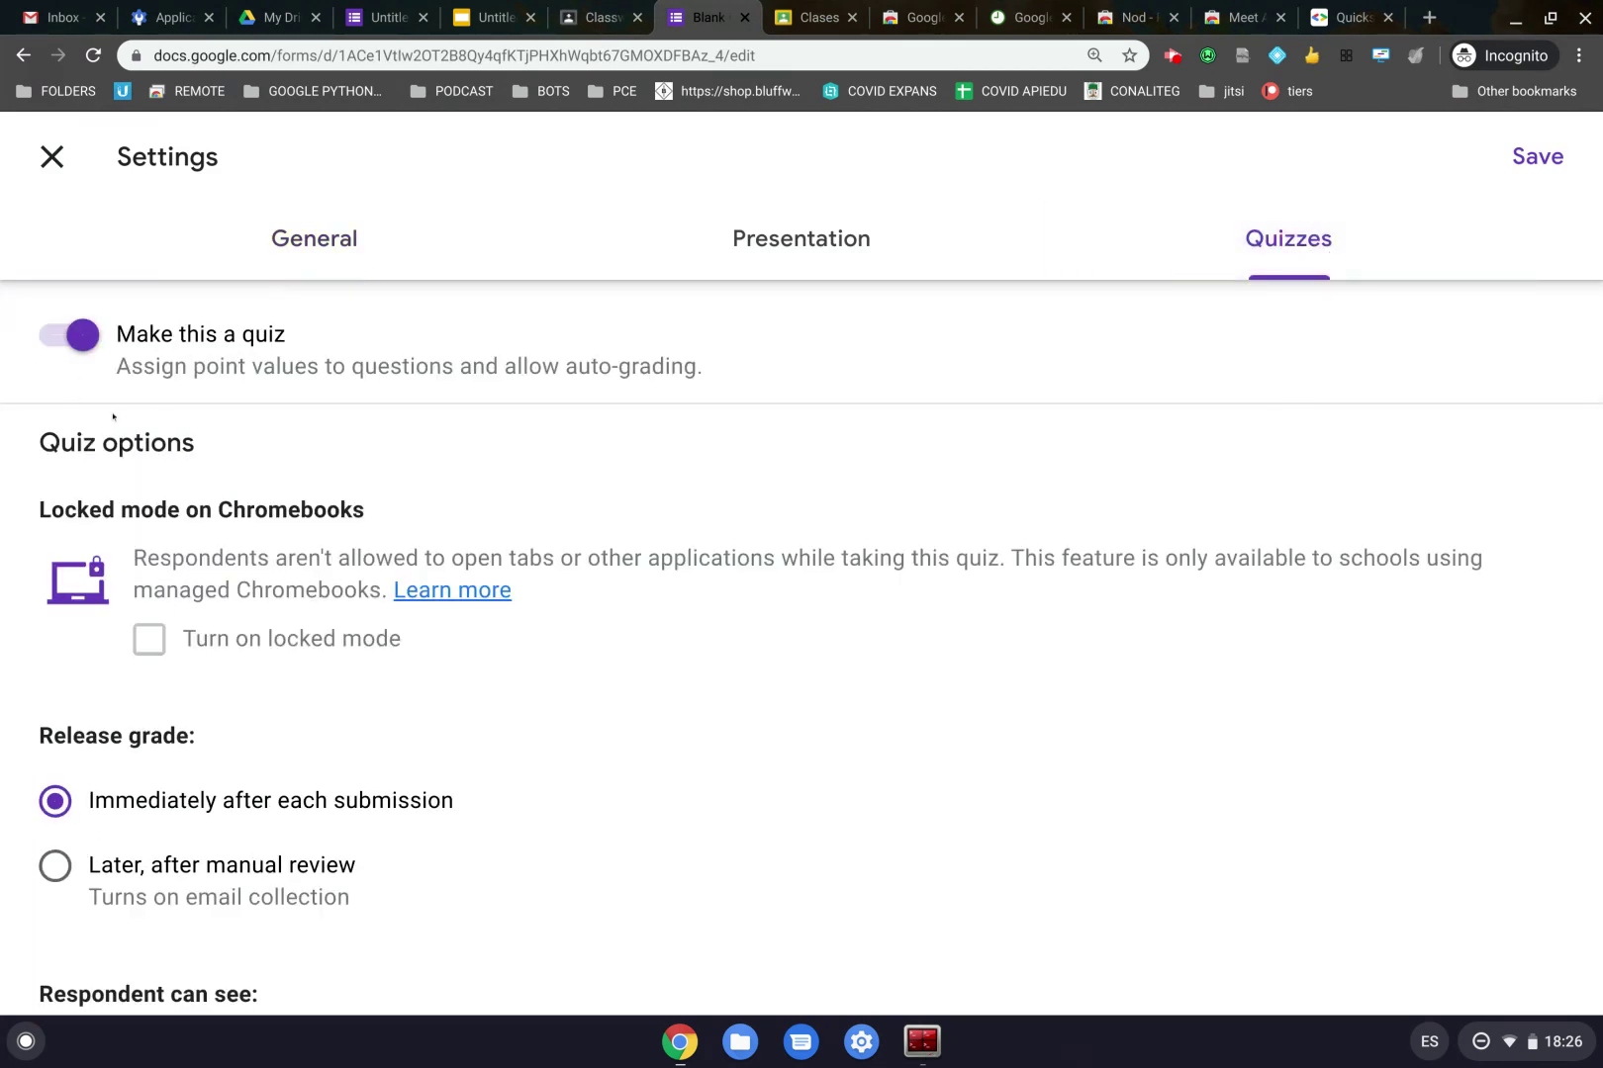
{"action": "left_click", "coordinate": [308, 244]}
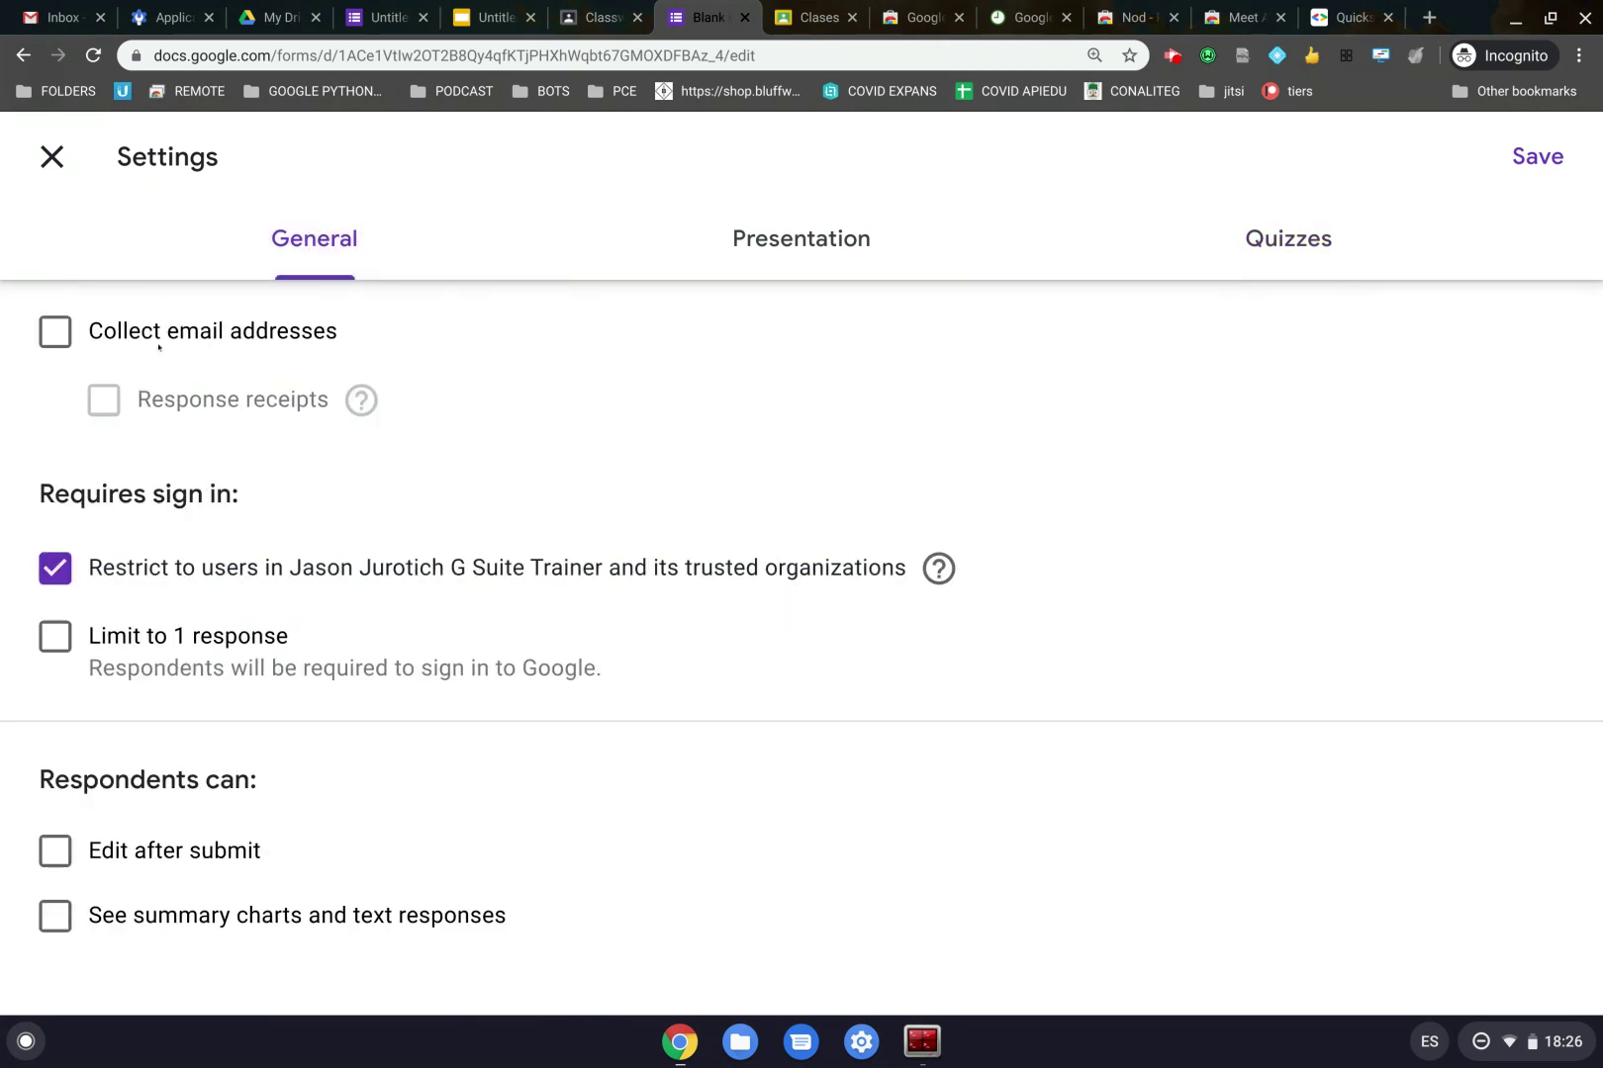
{"action": "left_click", "coordinate": [56, 341]}
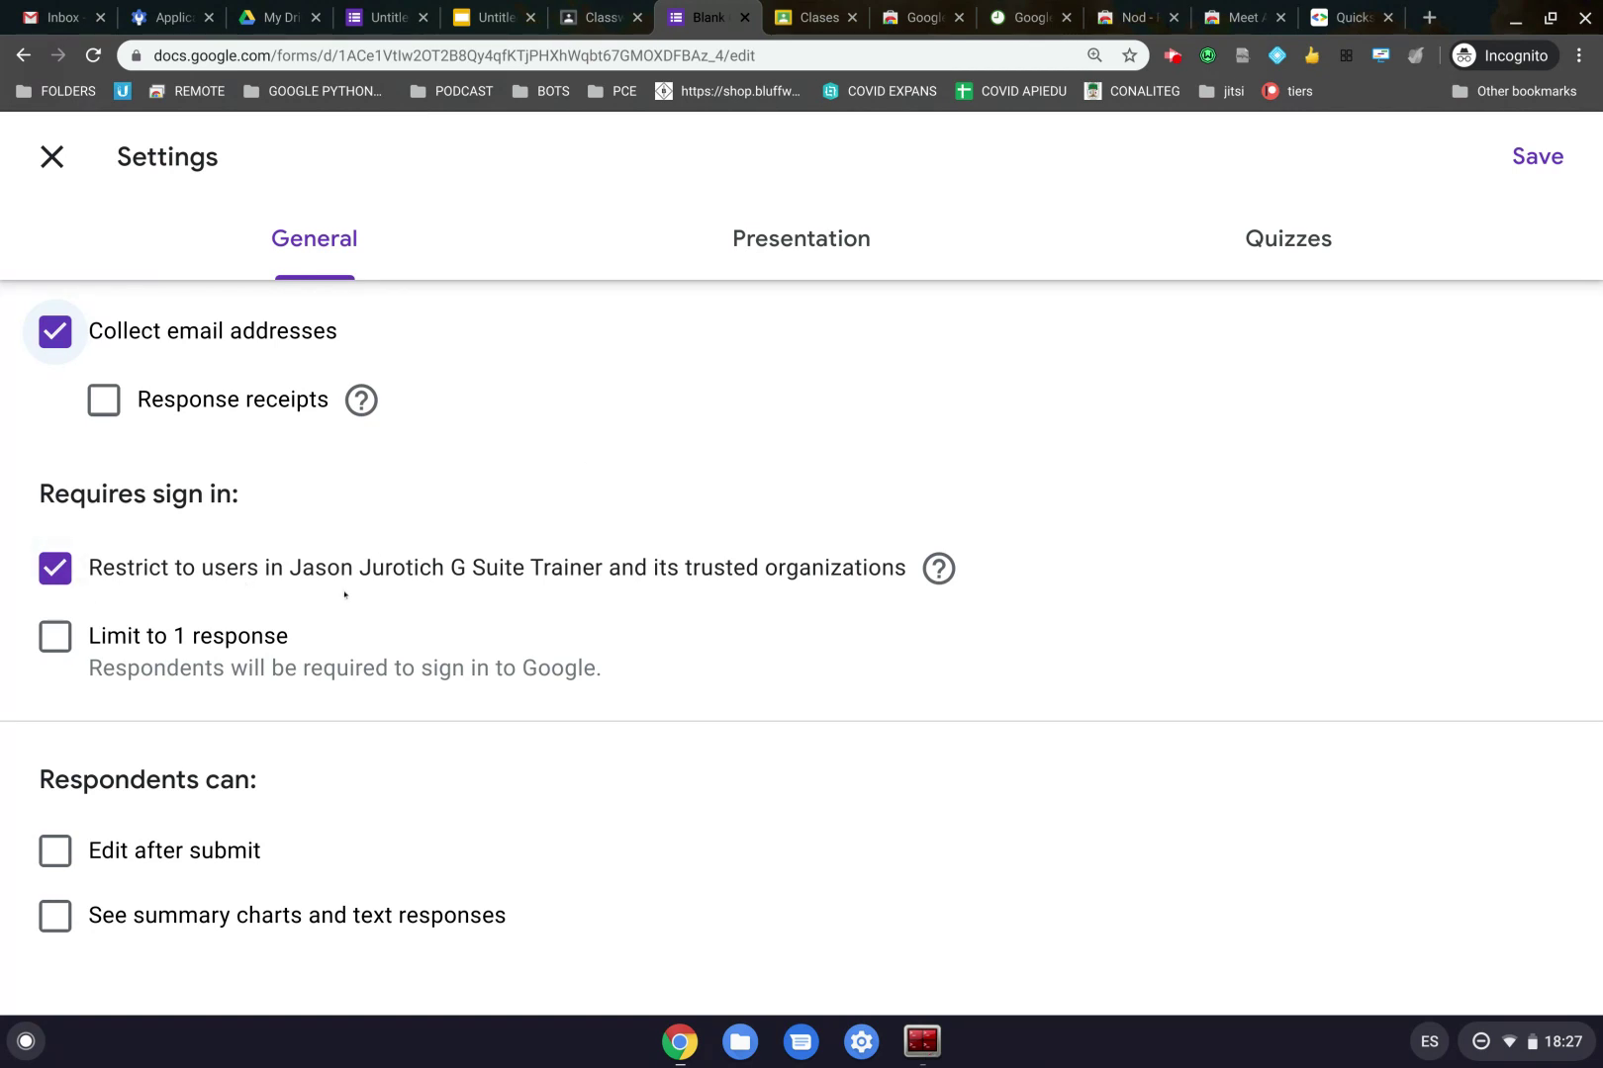
Limit the quiz to 1 response per person, check the presentation settings, and save the form settings
{"action": "left_click", "coordinate": [517, 615]}
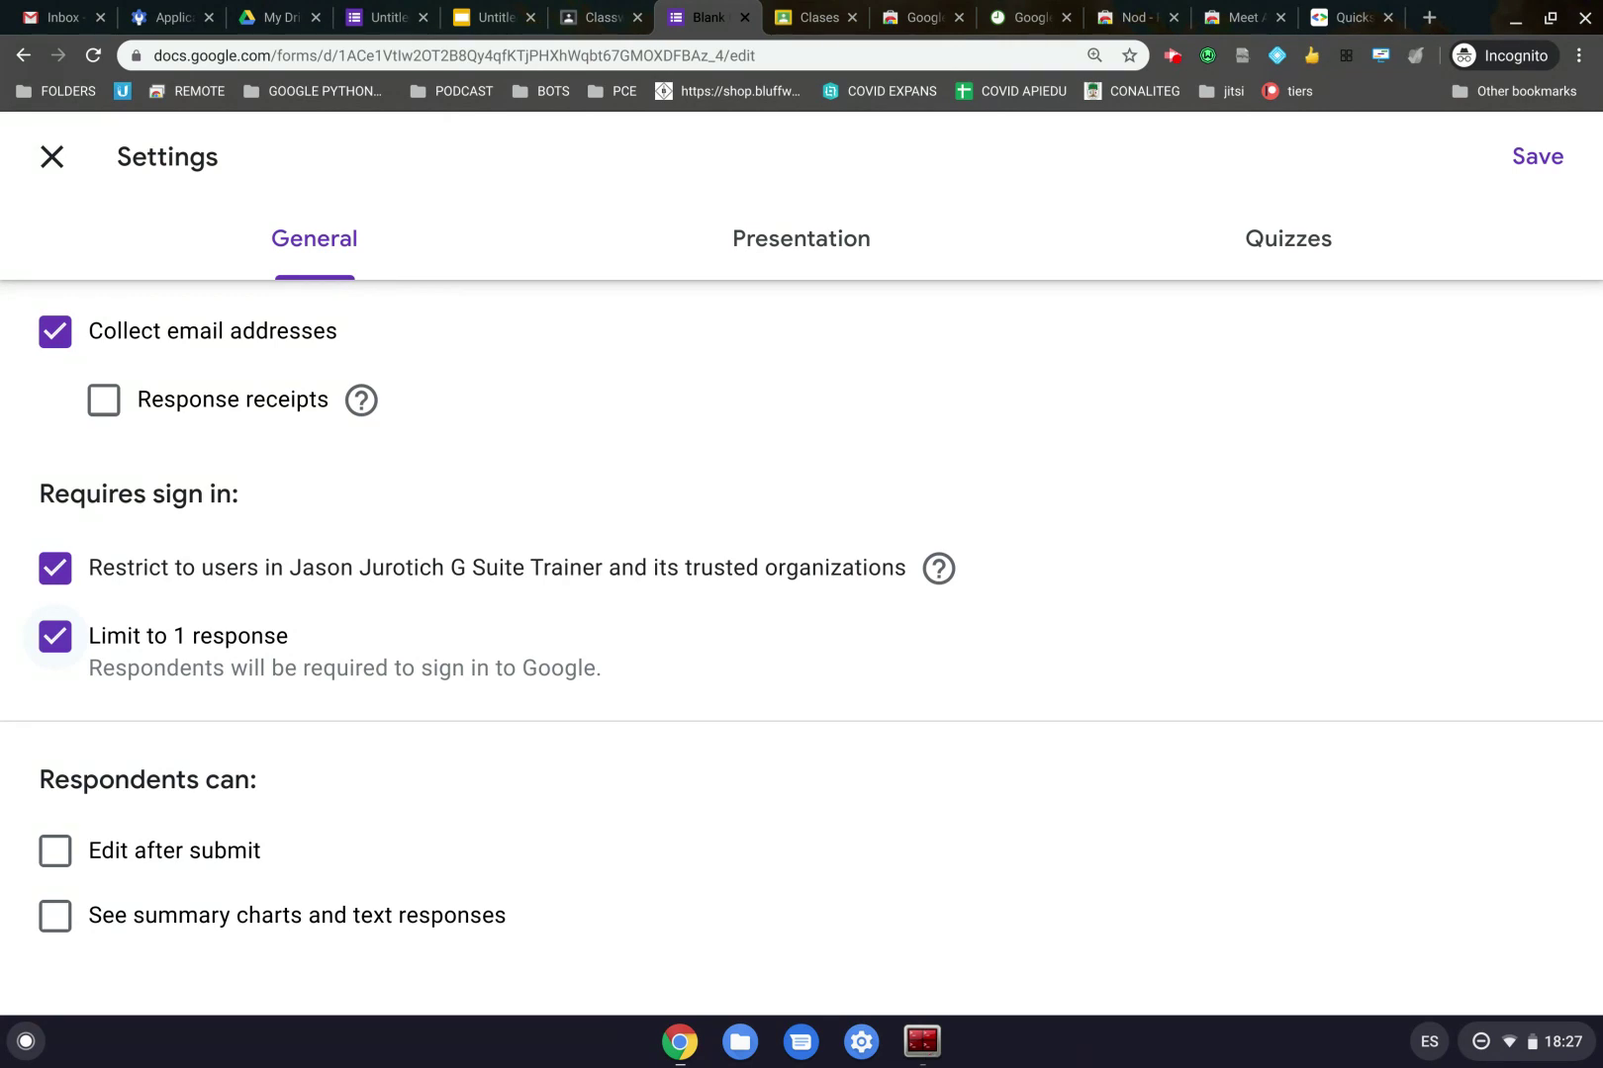
{"action": "left_click", "coordinate": [58, 649]}
{"action": "left_click", "coordinate": [57, 650]}
{"action": "left_click", "coordinate": [778, 250]}
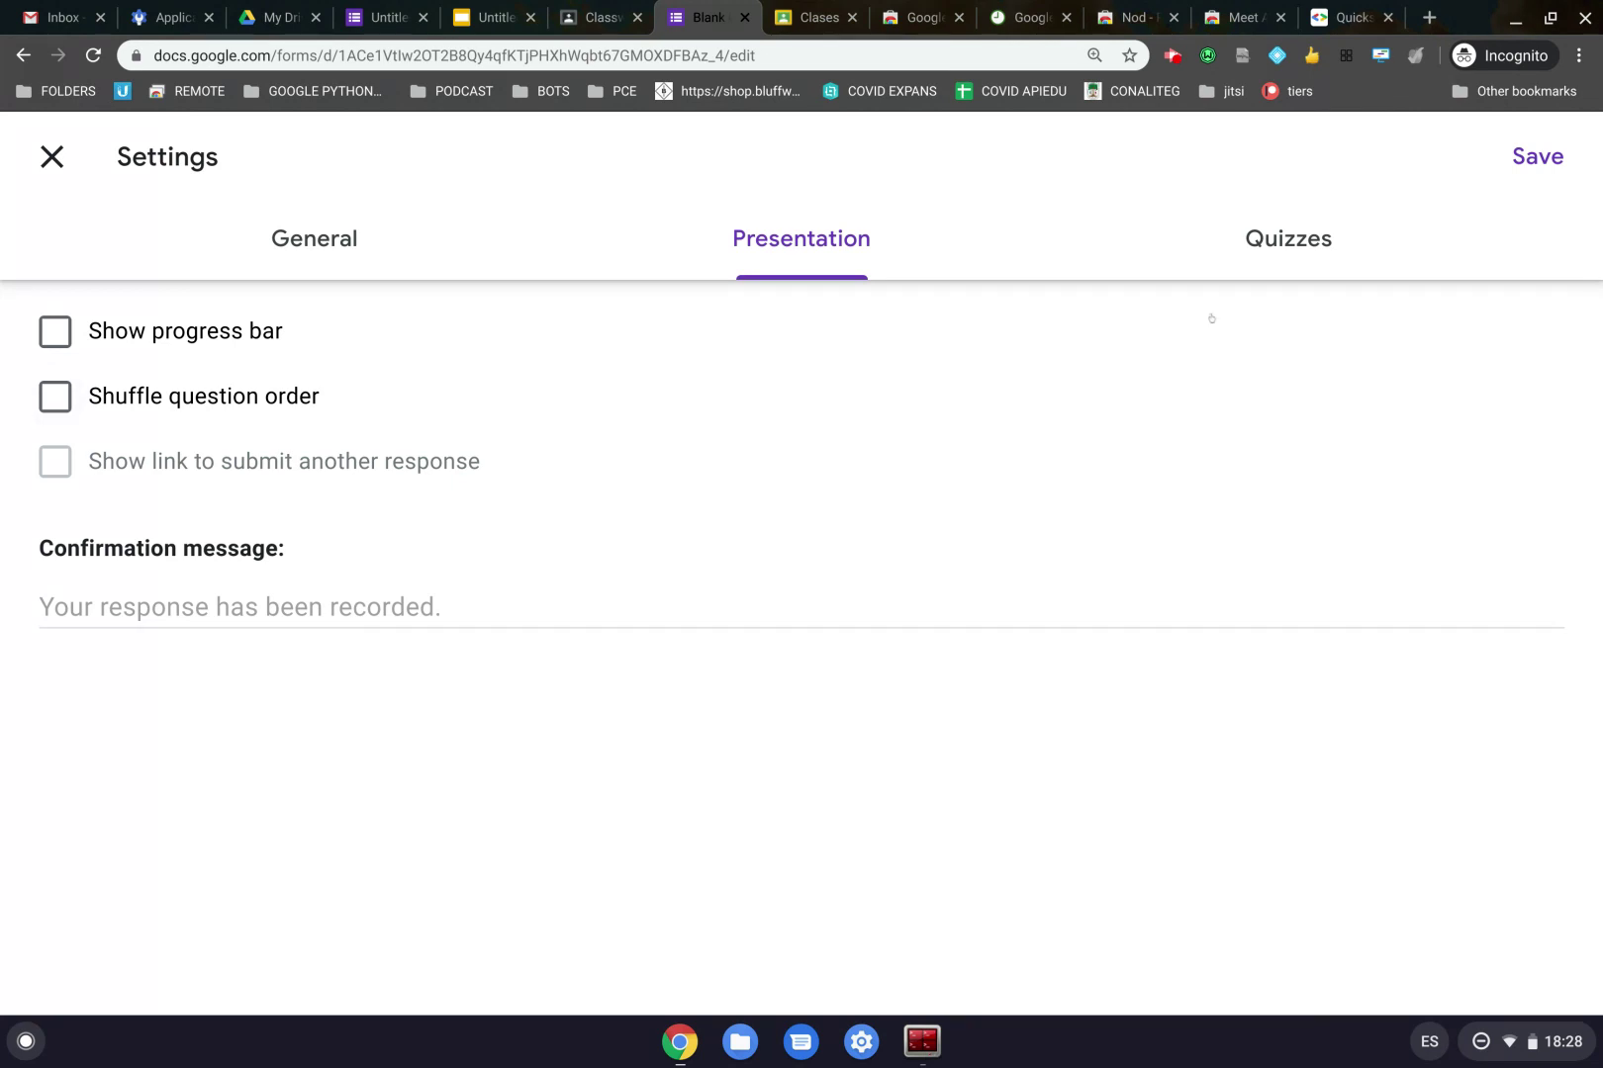
{"action": "left_click", "coordinate": [500, 252]}
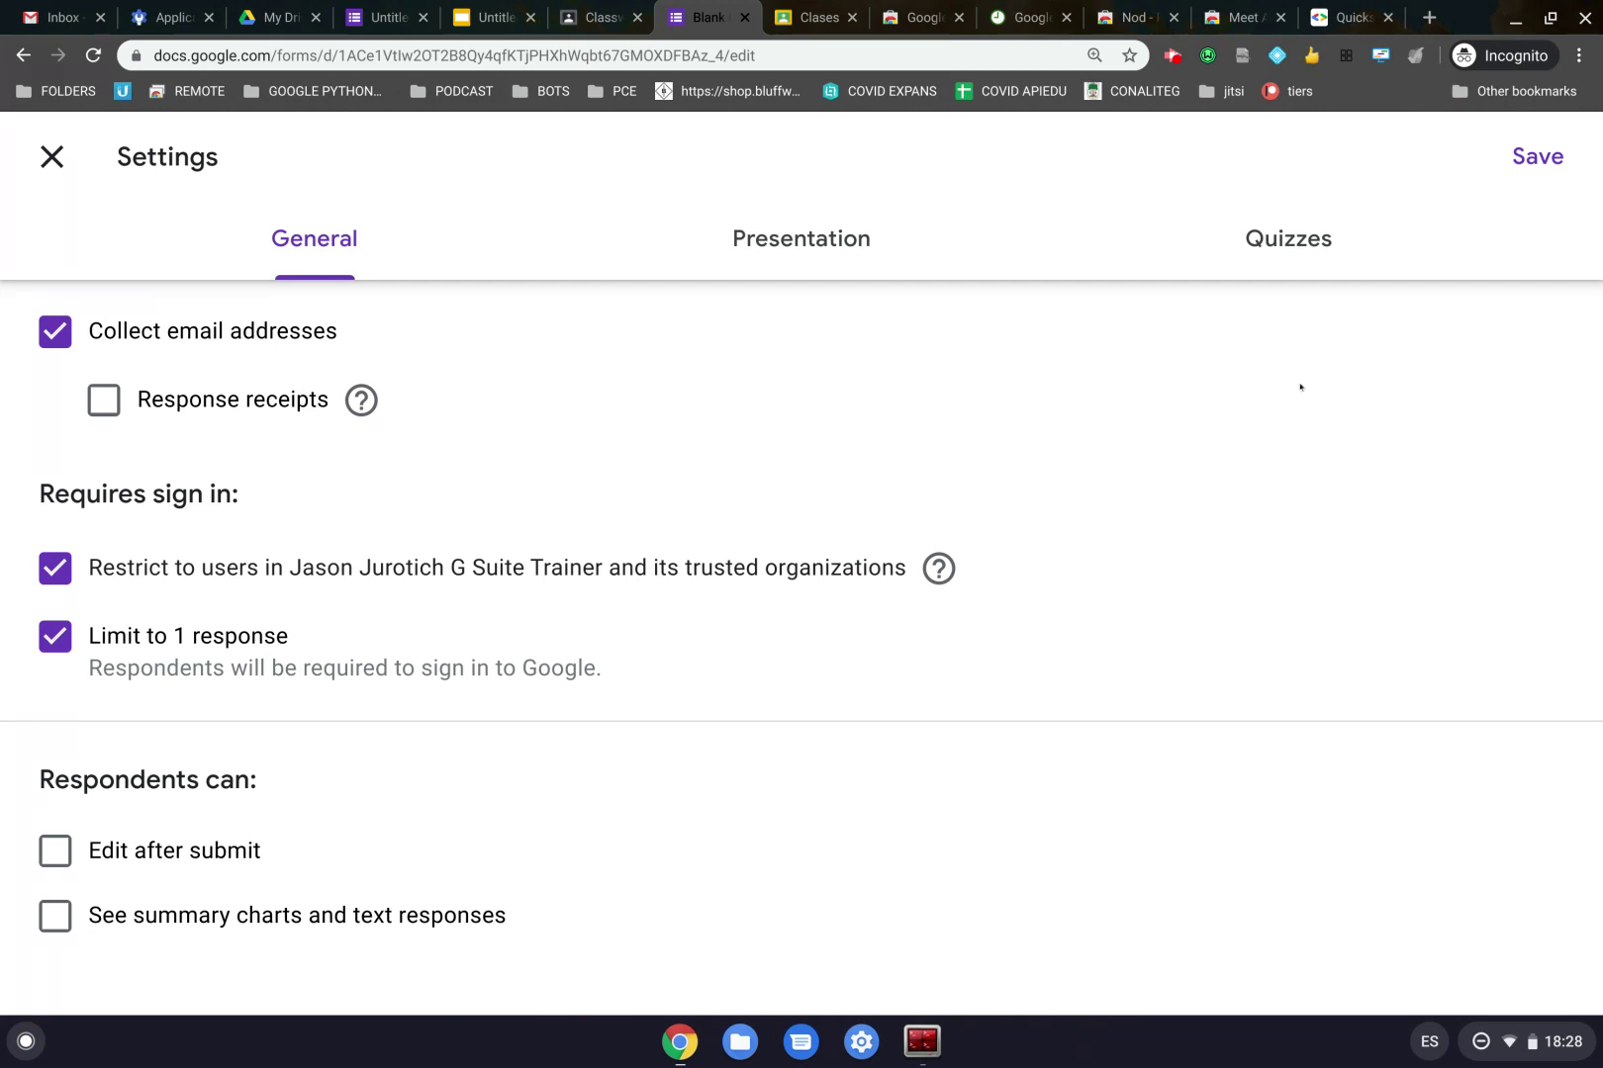
{"action": "left_click", "coordinate": [1536, 156]}
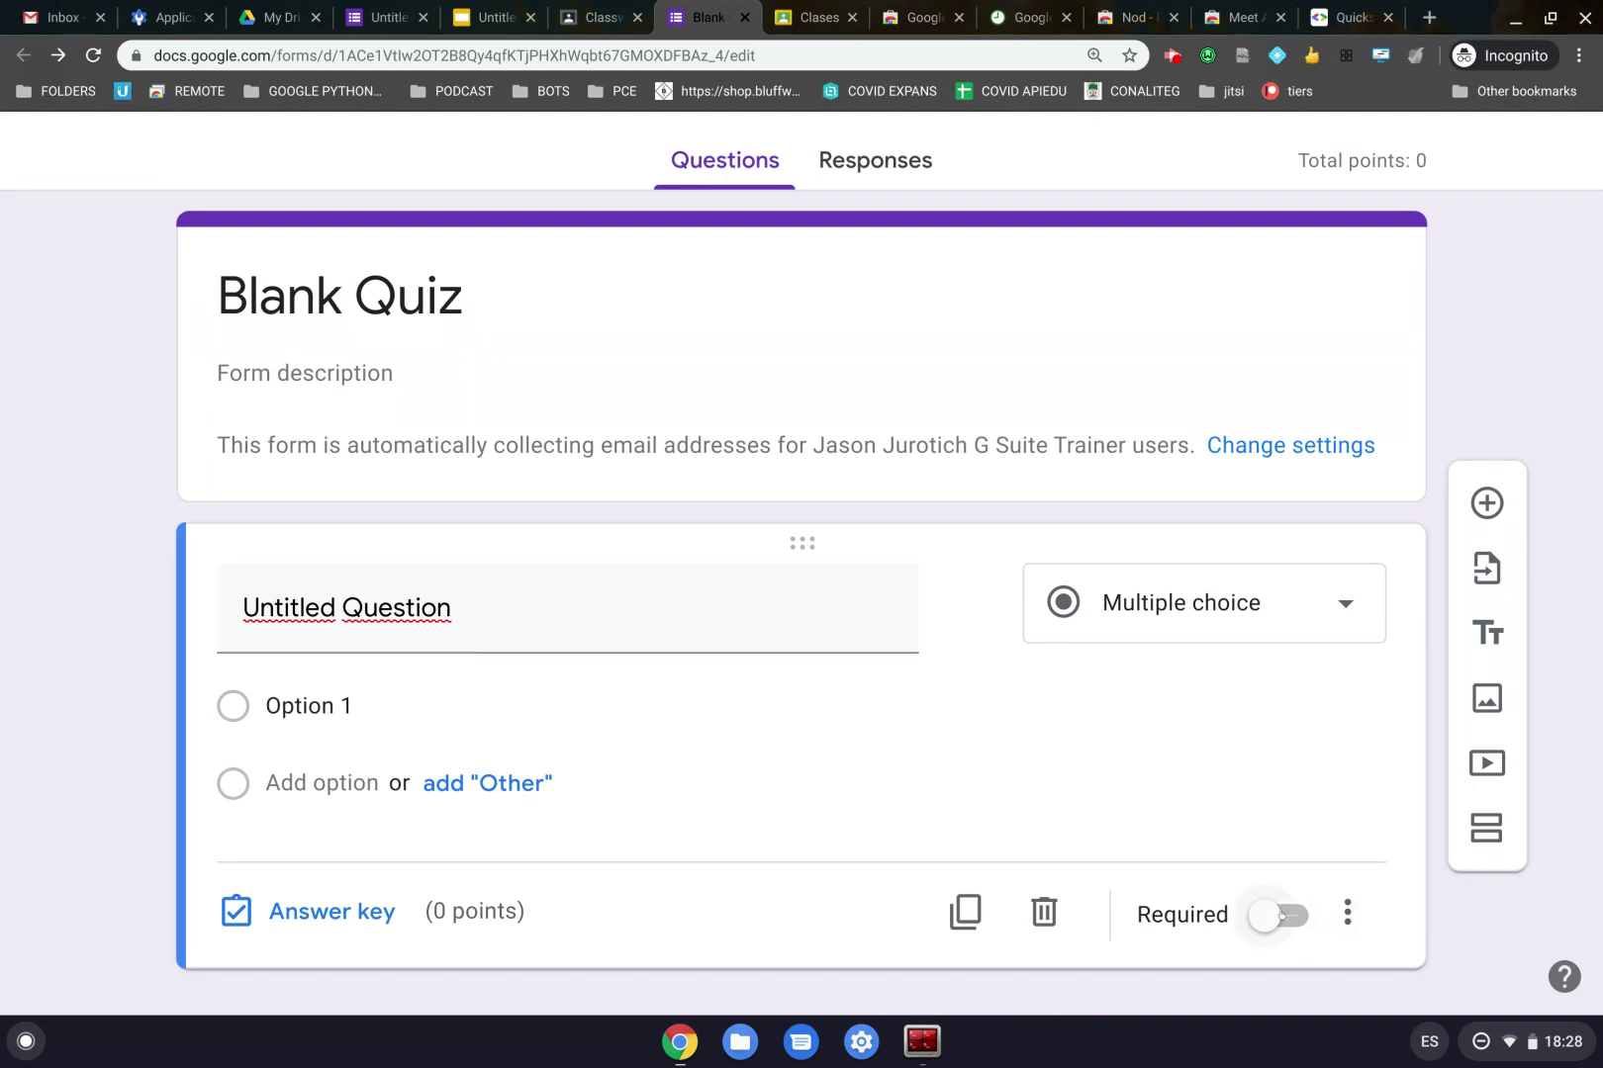
Make the untitled question required and change both the form's file name and its displayed title to "test"
{"action": "left_click", "coordinate": [1230, 913]}
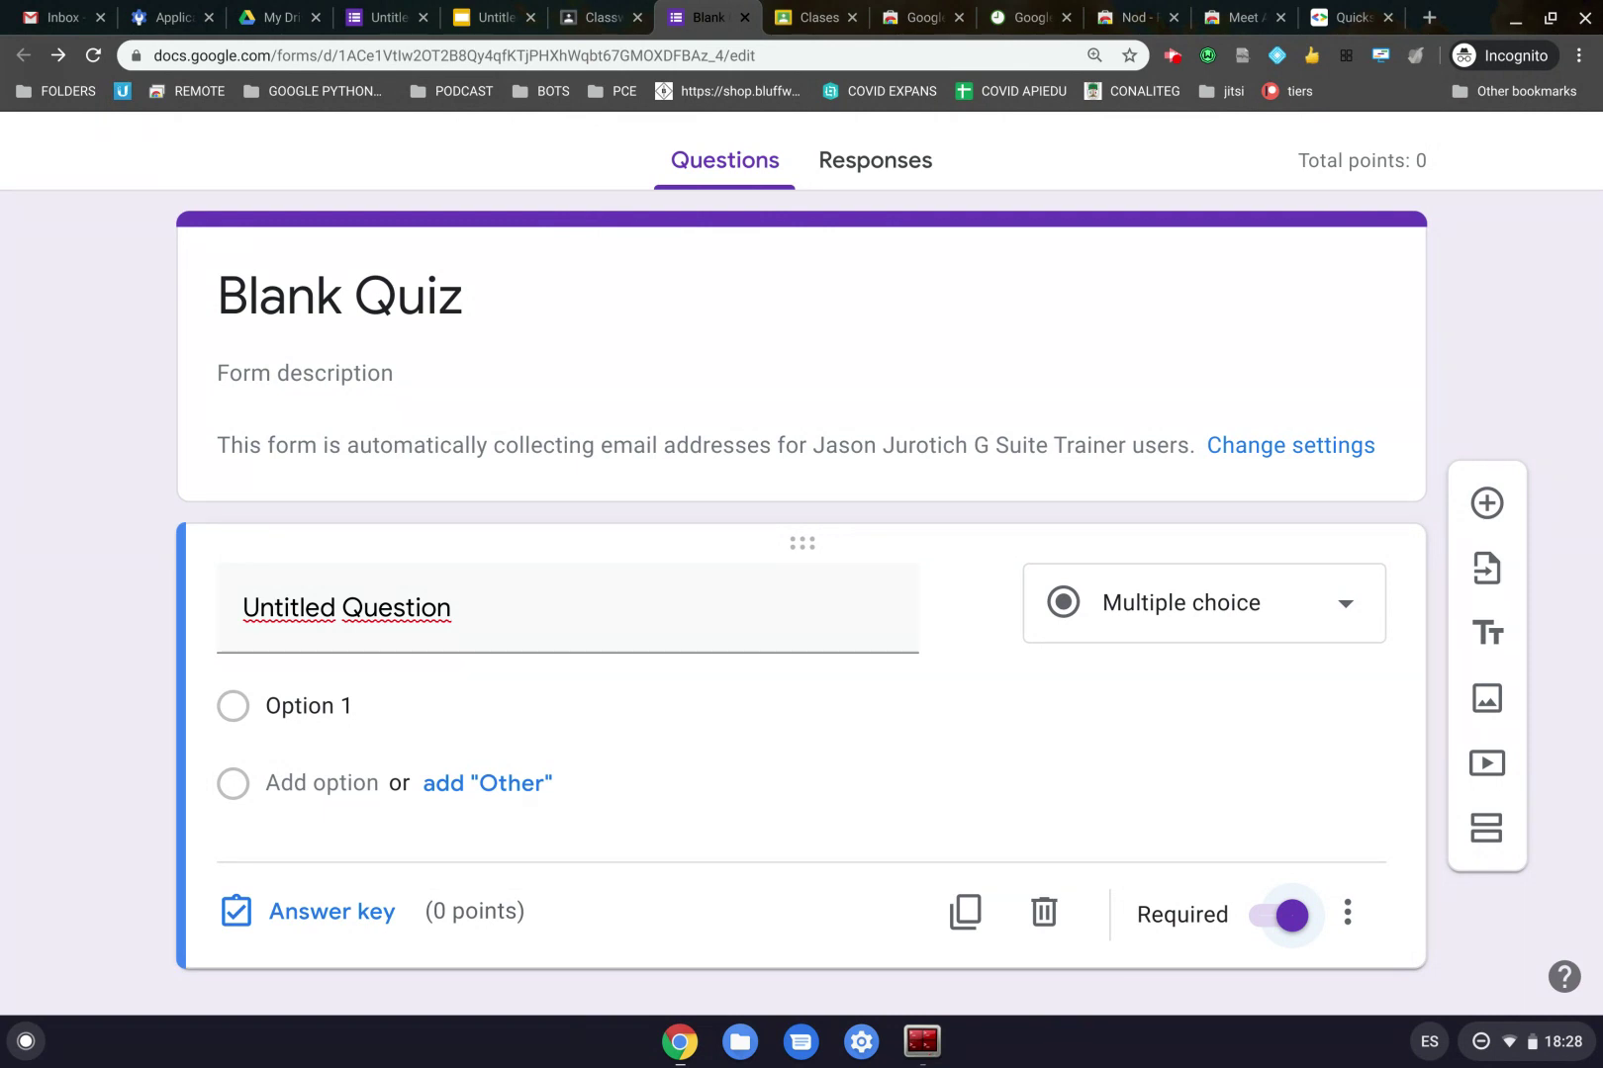
{"action": "scroll", "coordinate": [676, 388], "scroll_direction": "up", "scroll_amount": 2}
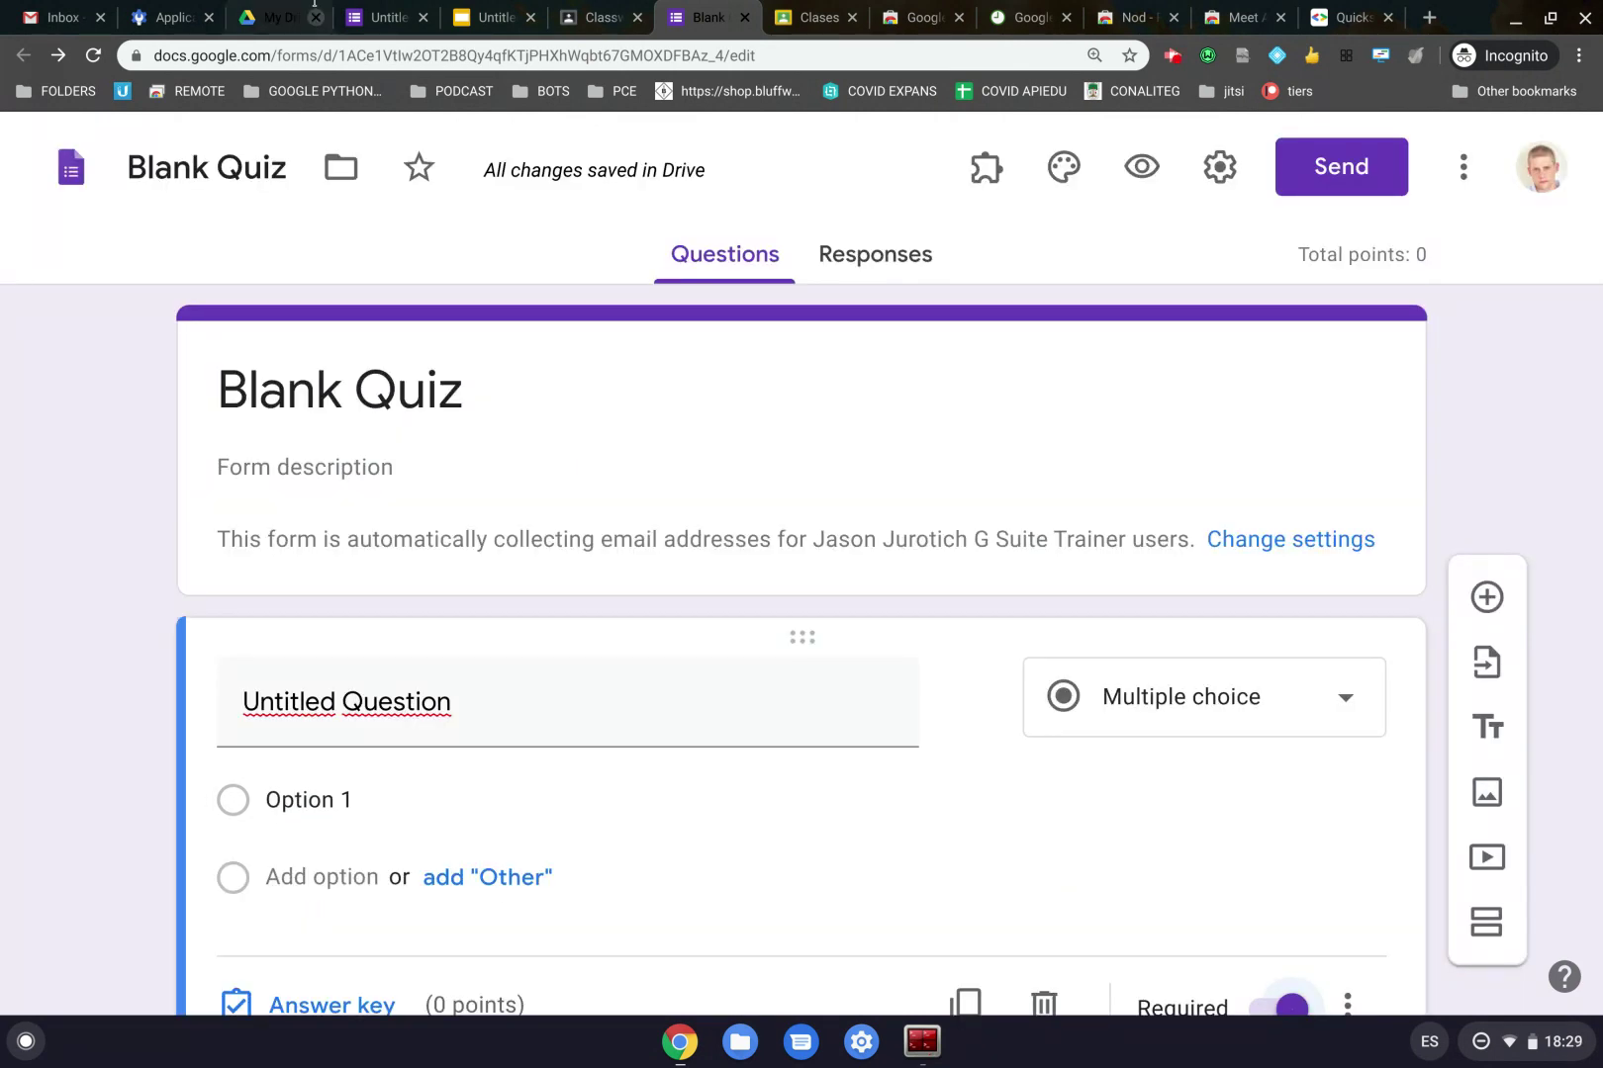
{"action": "left_click", "coordinate": [192, 158]}
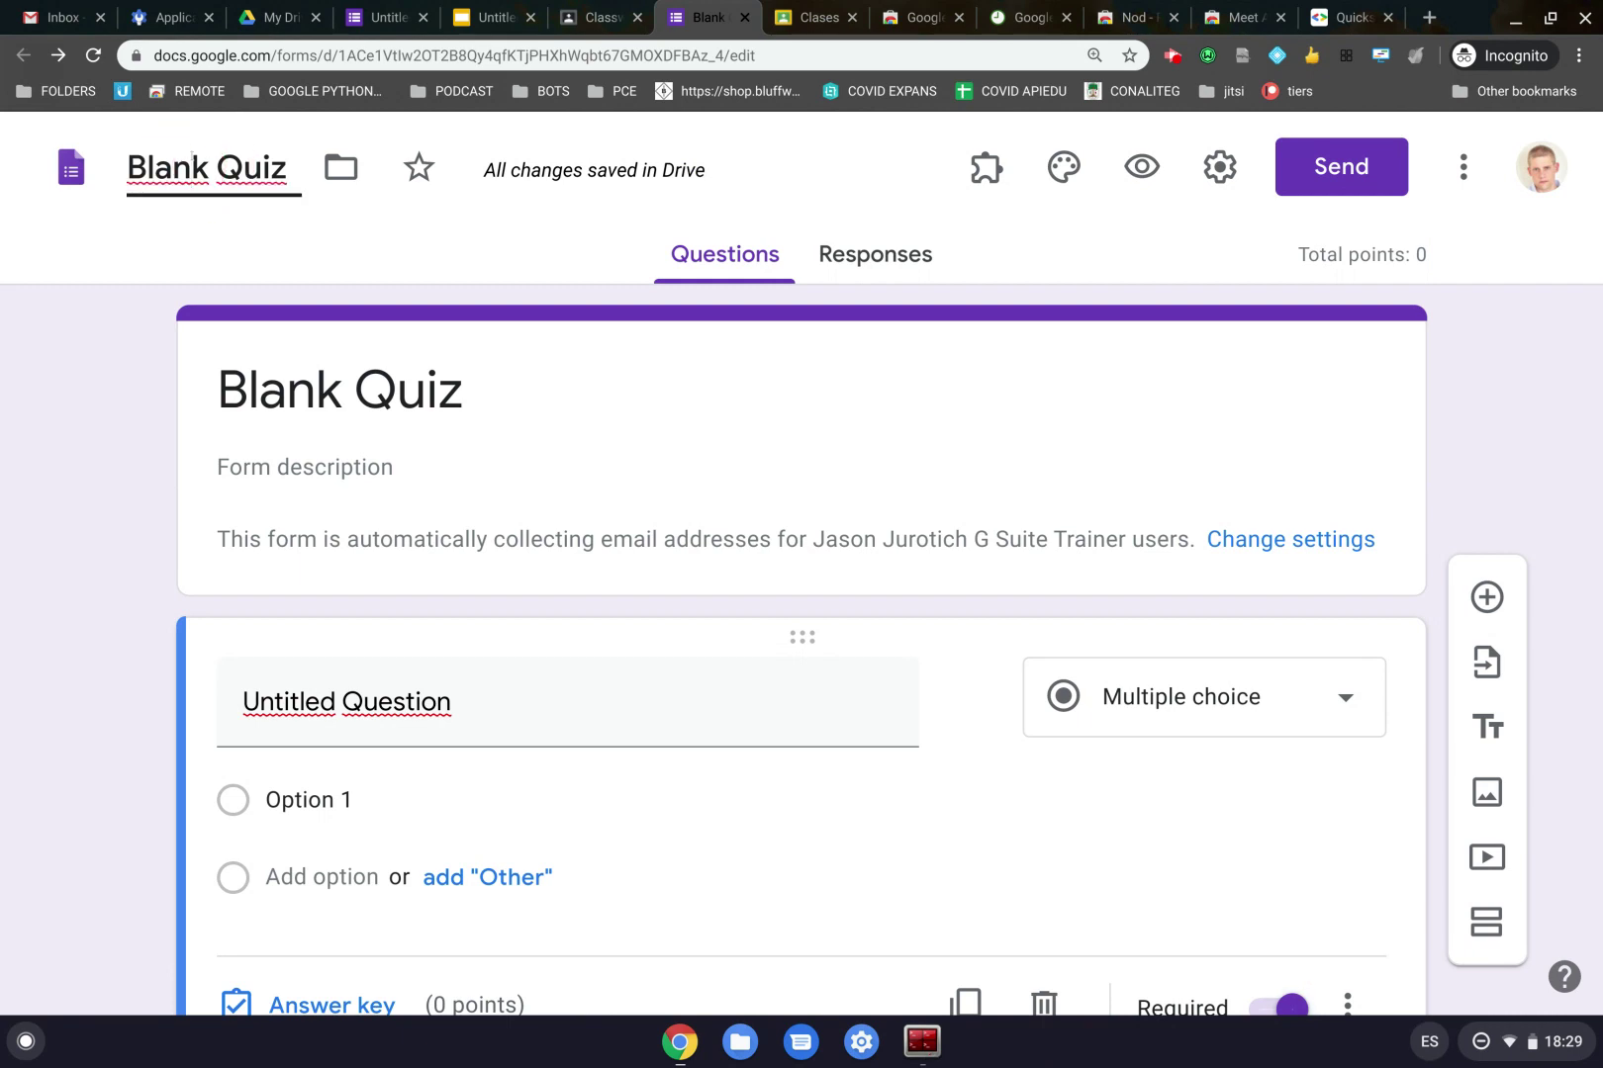
{"action": "key", "text": "ctrl+a"}
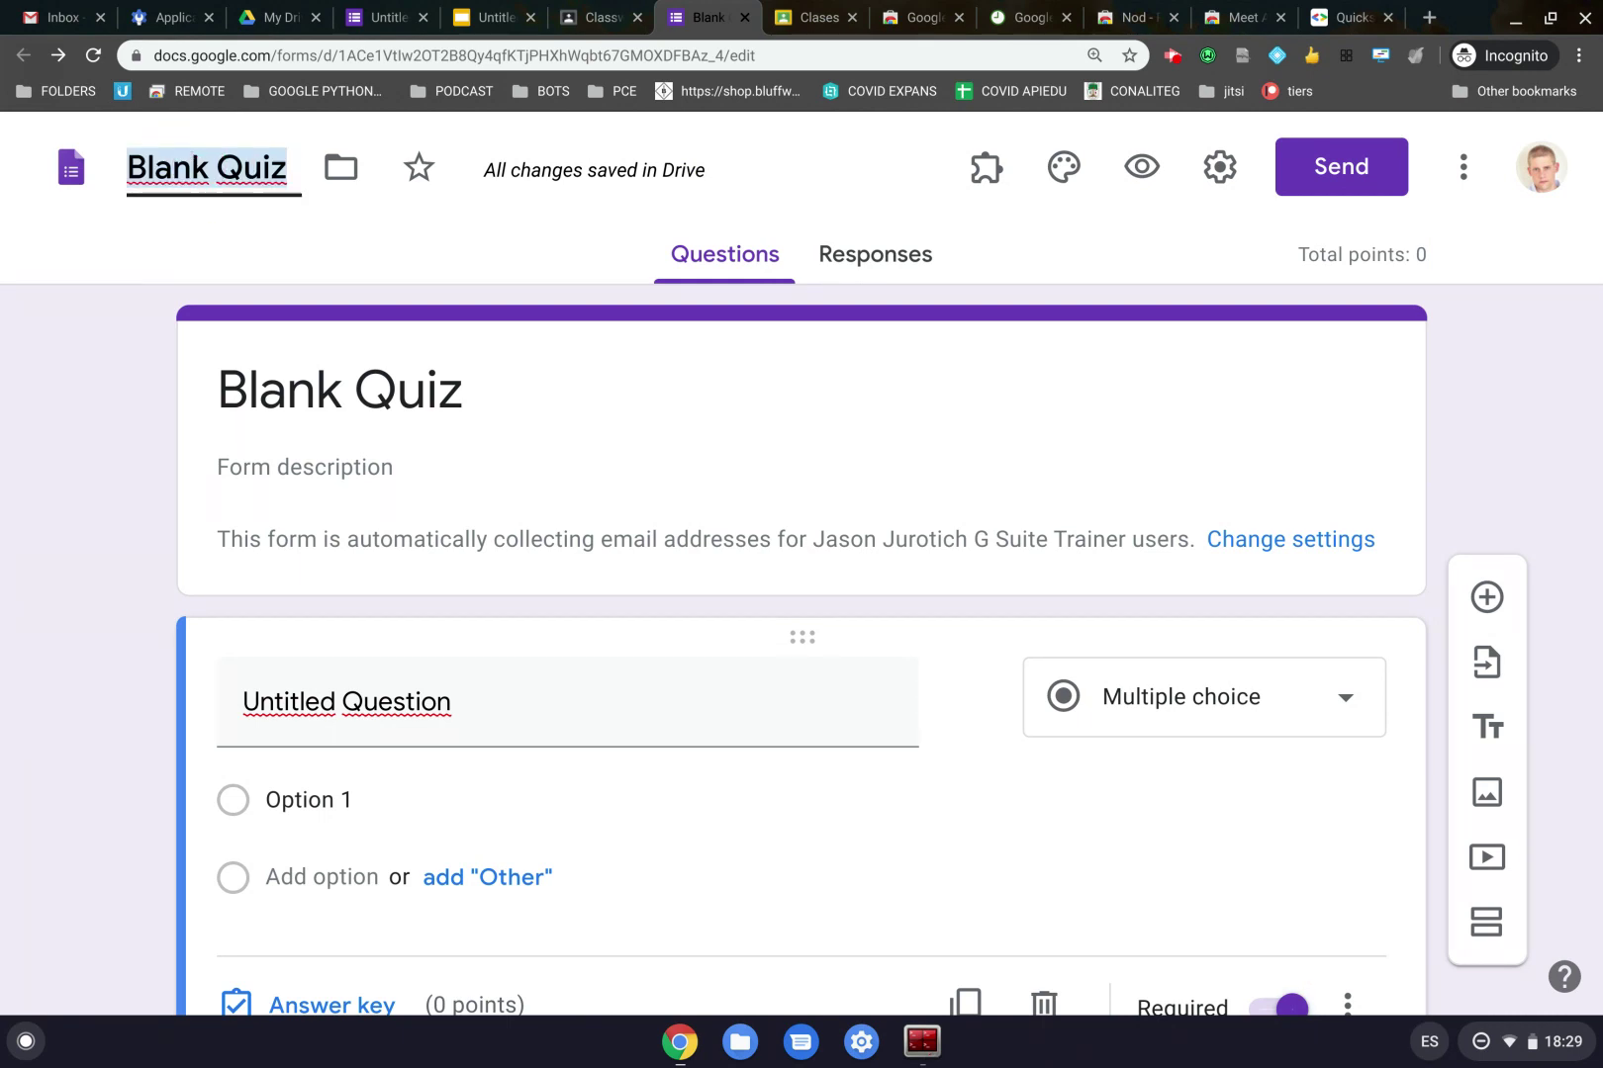
{"action": "type", "text": "test"}
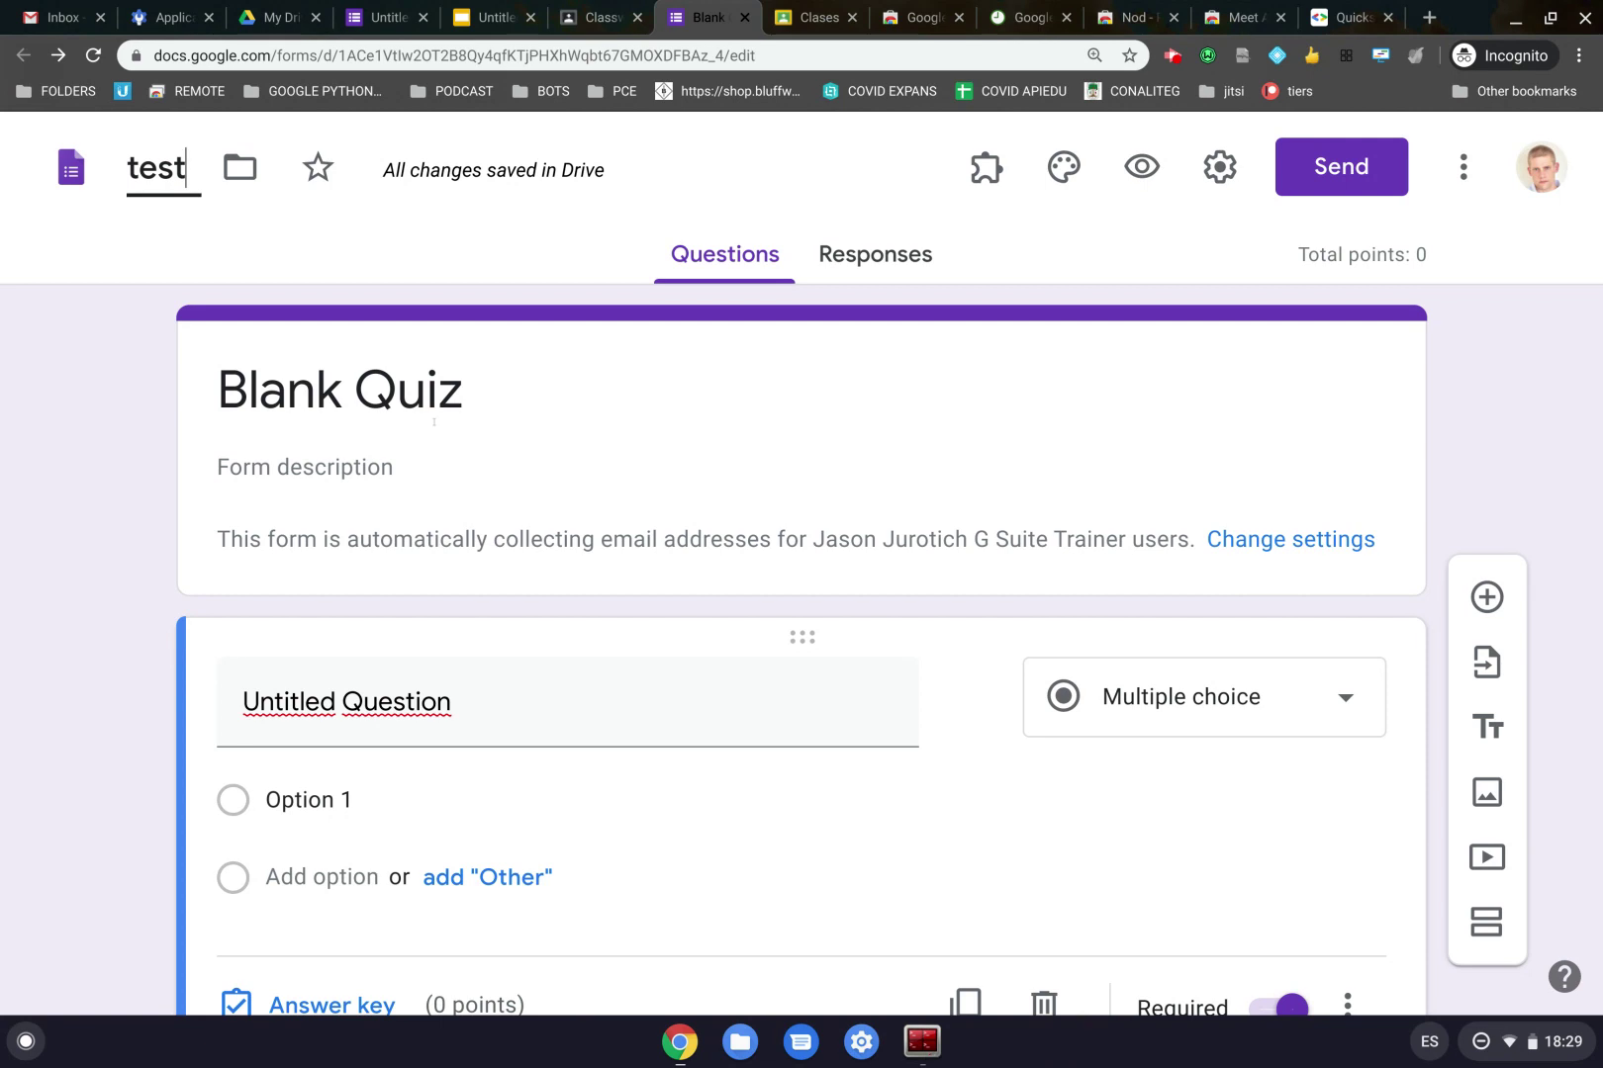
{"action": "key", "text": "Tab"}
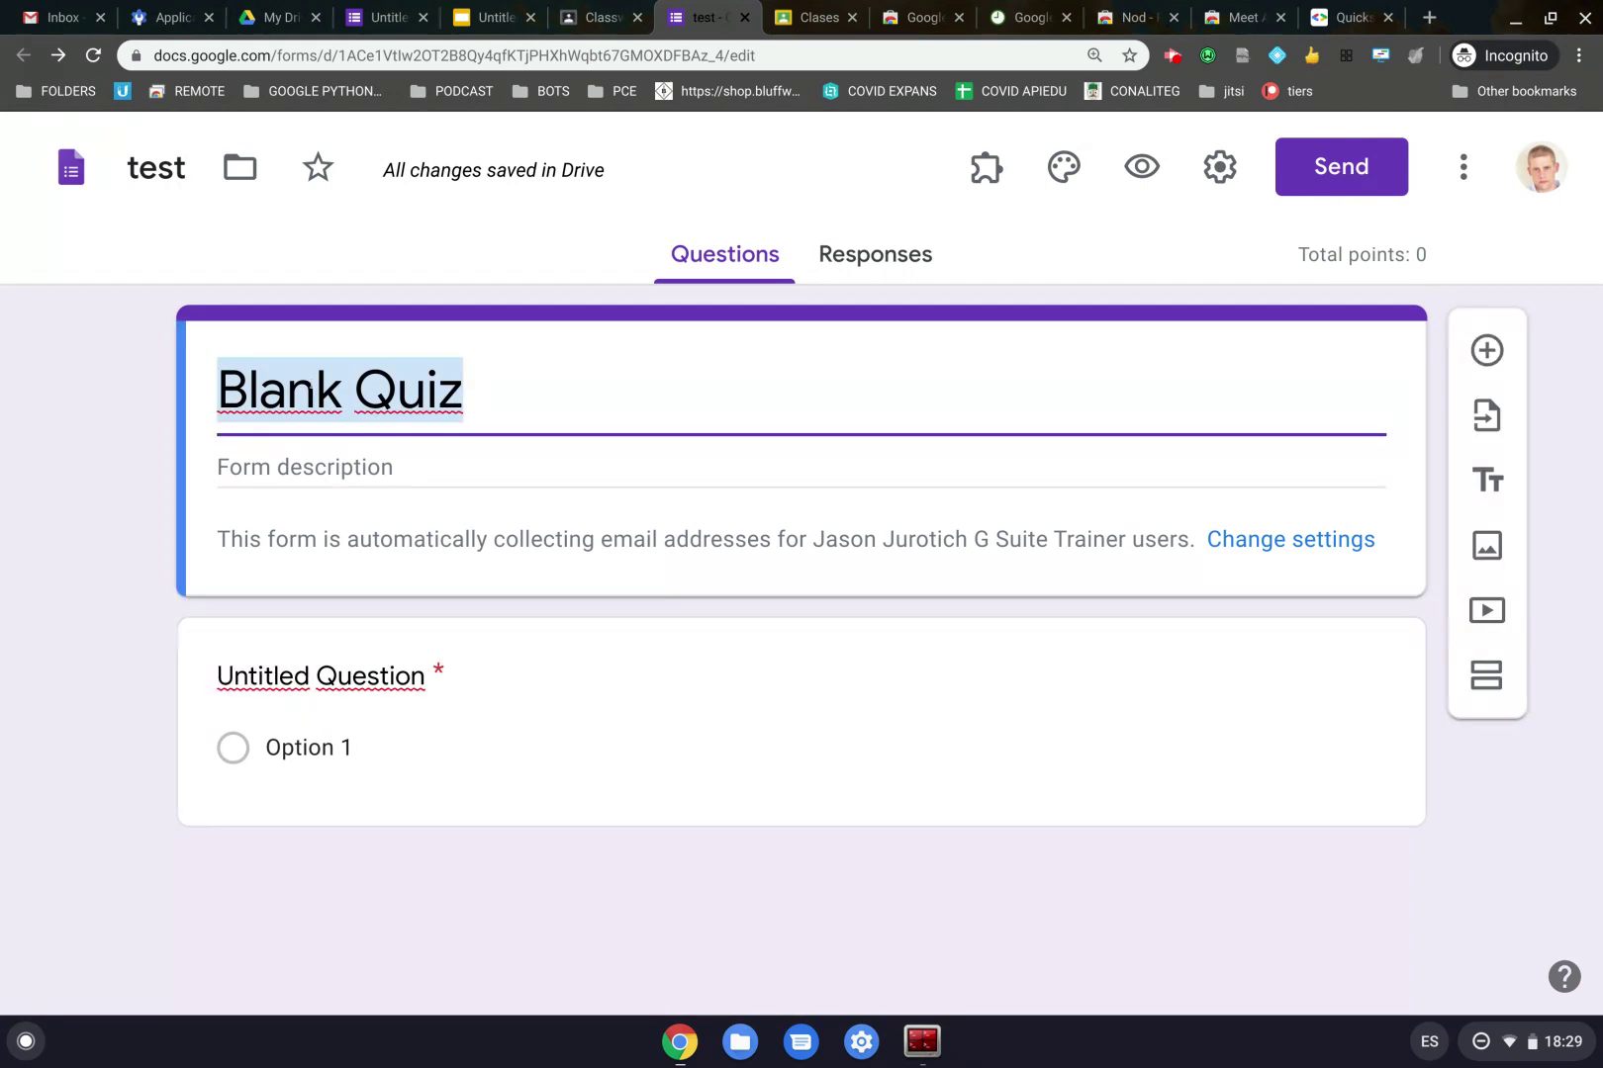
{"action": "type", "text": "test"}
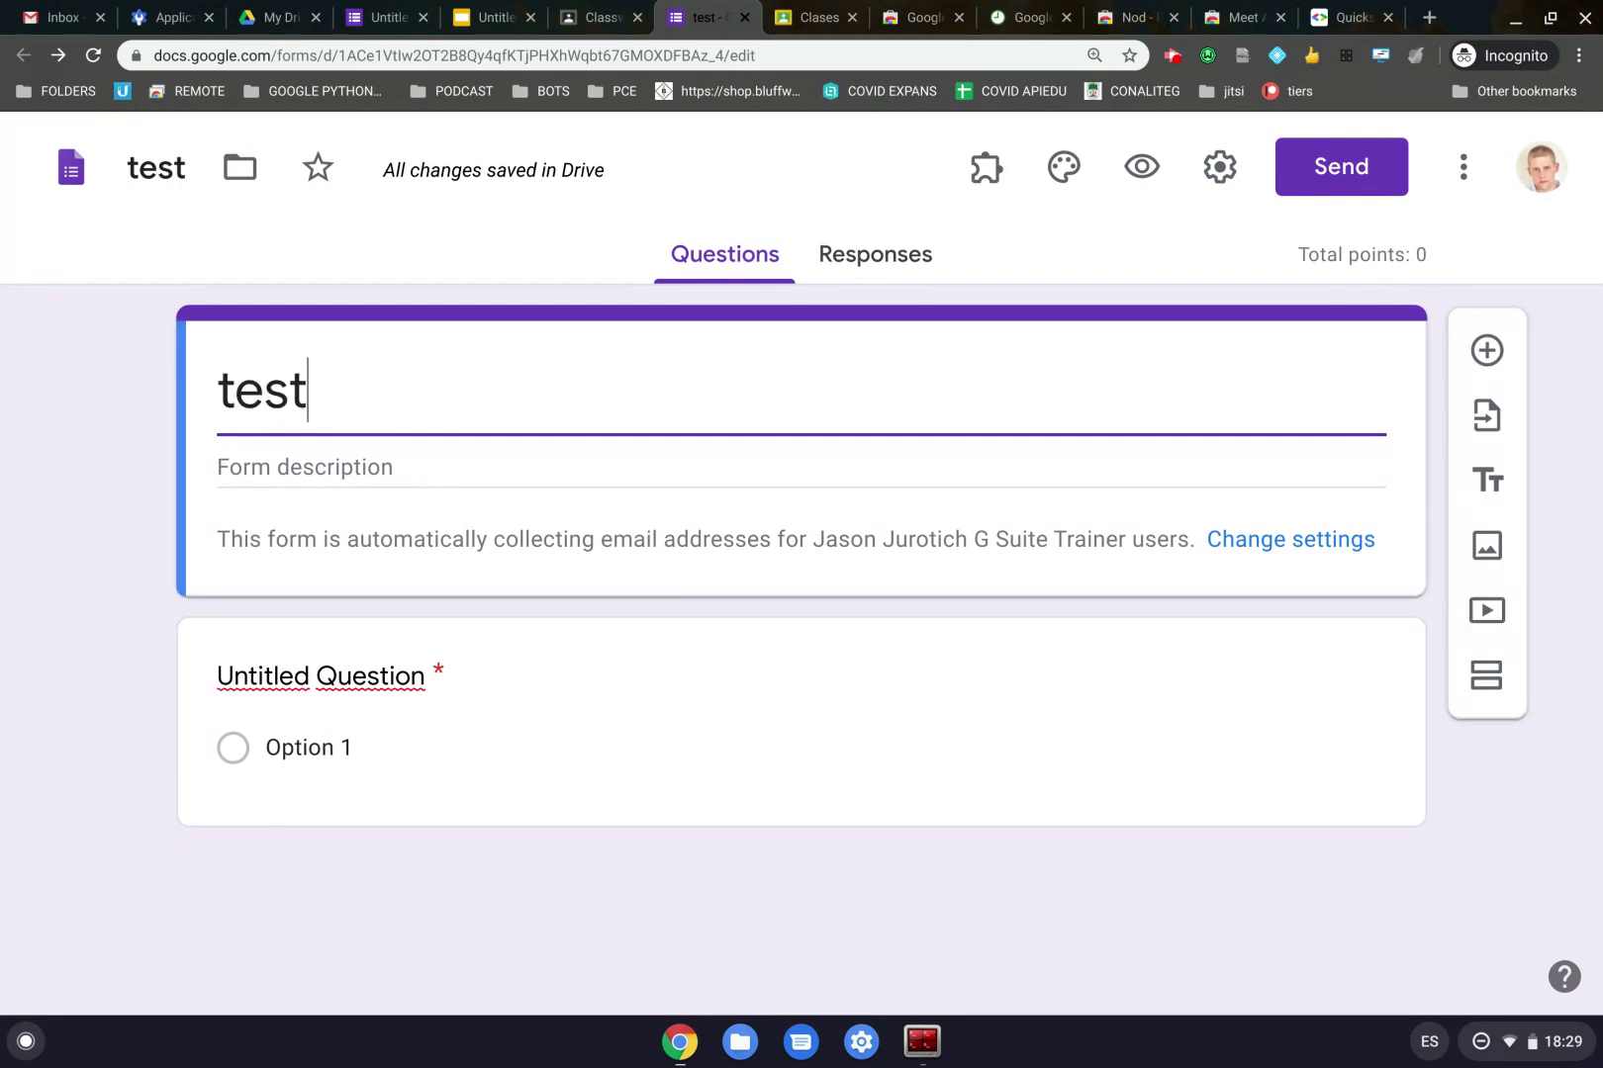
{"action": "left_click", "coordinate": [115, 610]}
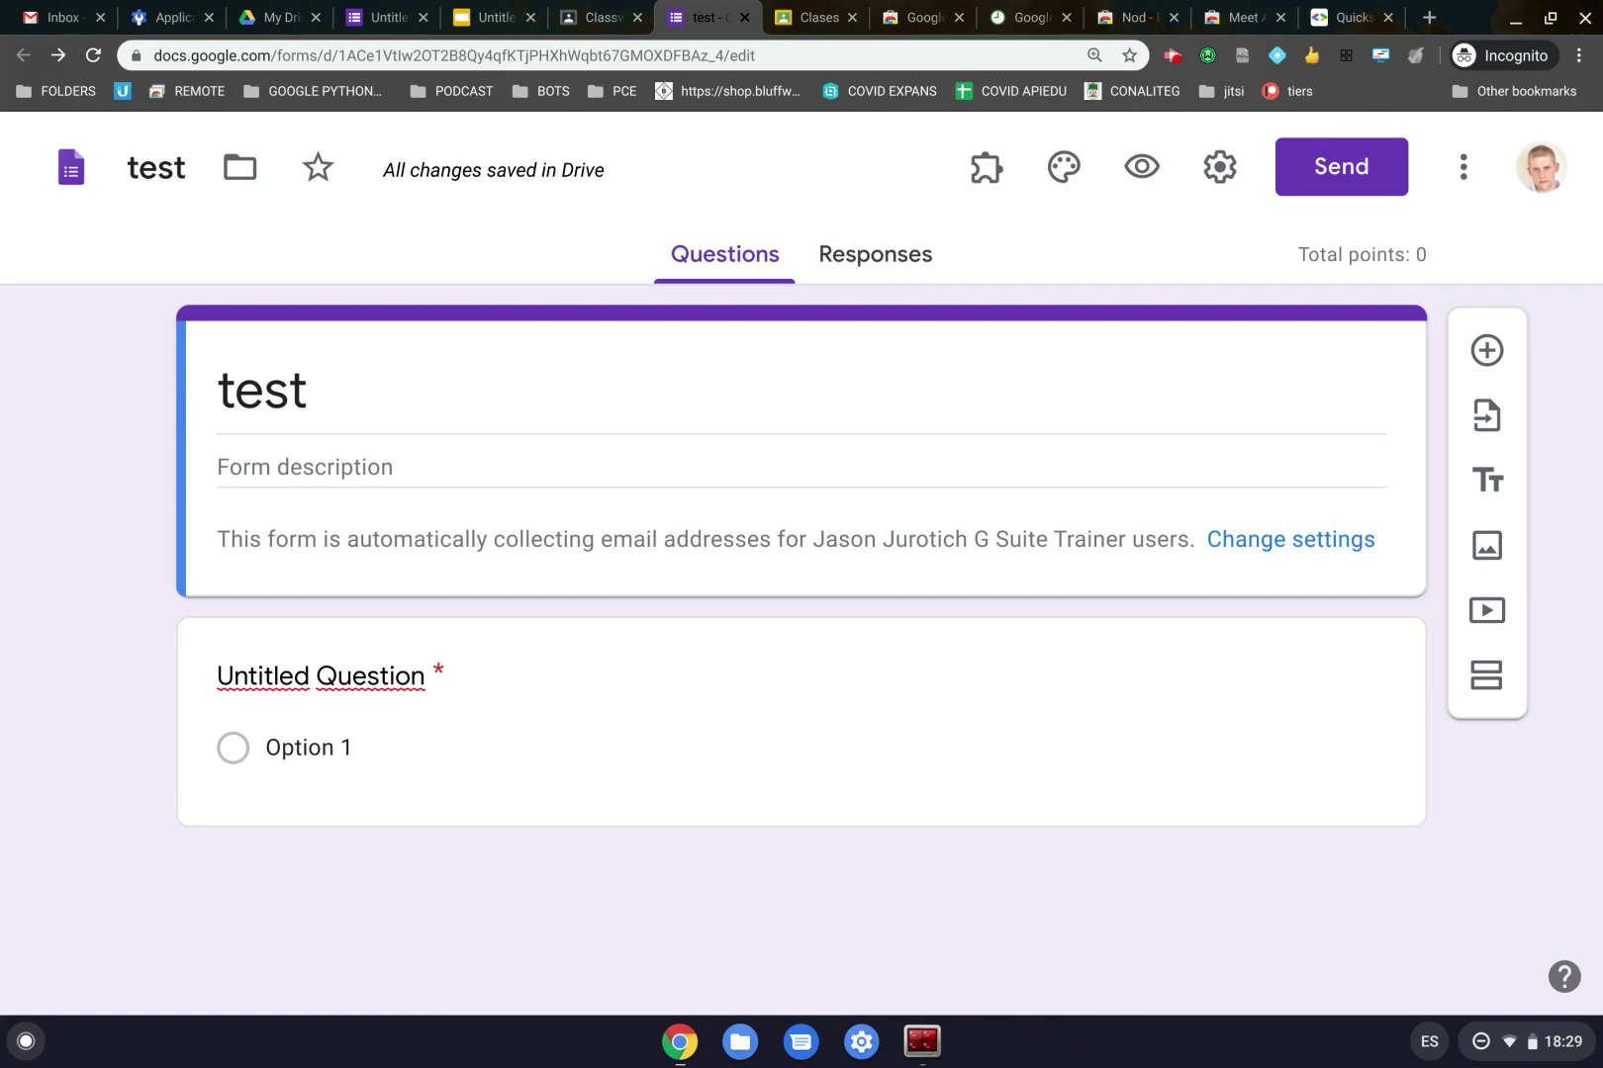
Stop the form from accepting responses, and turn response acceptance back on
{"action": "left_click", "coordinate": [875, 259]}
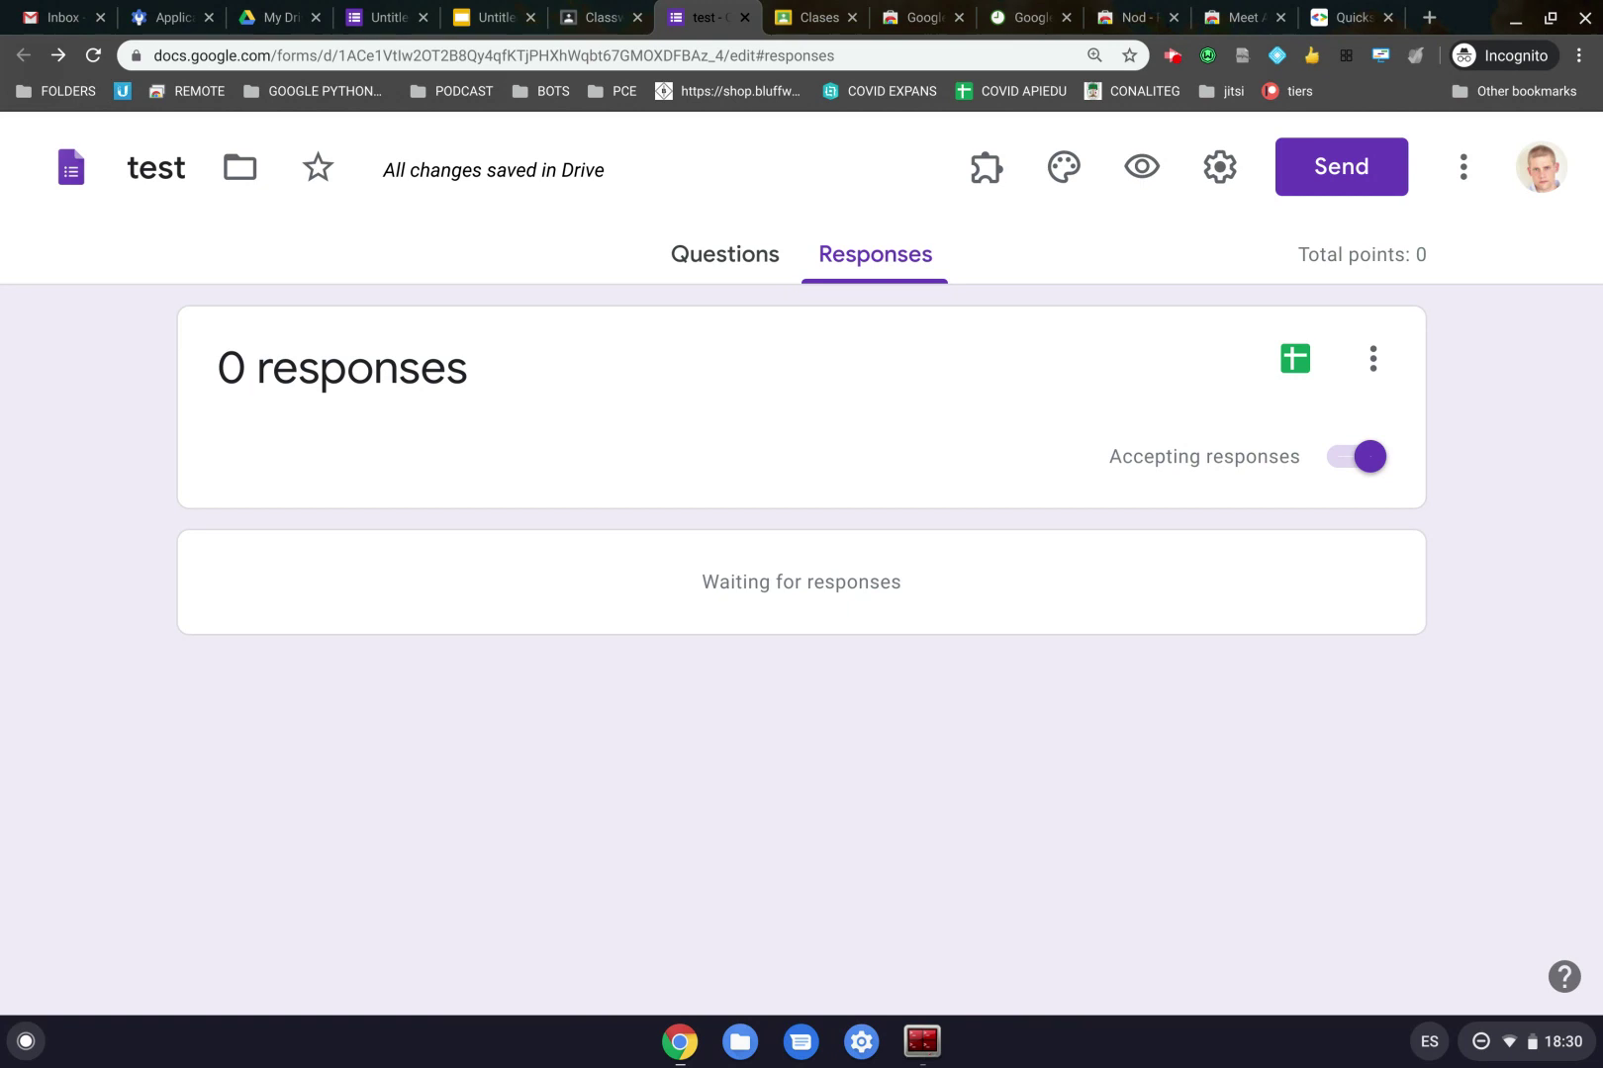
{"action": "left_click", "coordinate": [1332, 460]}
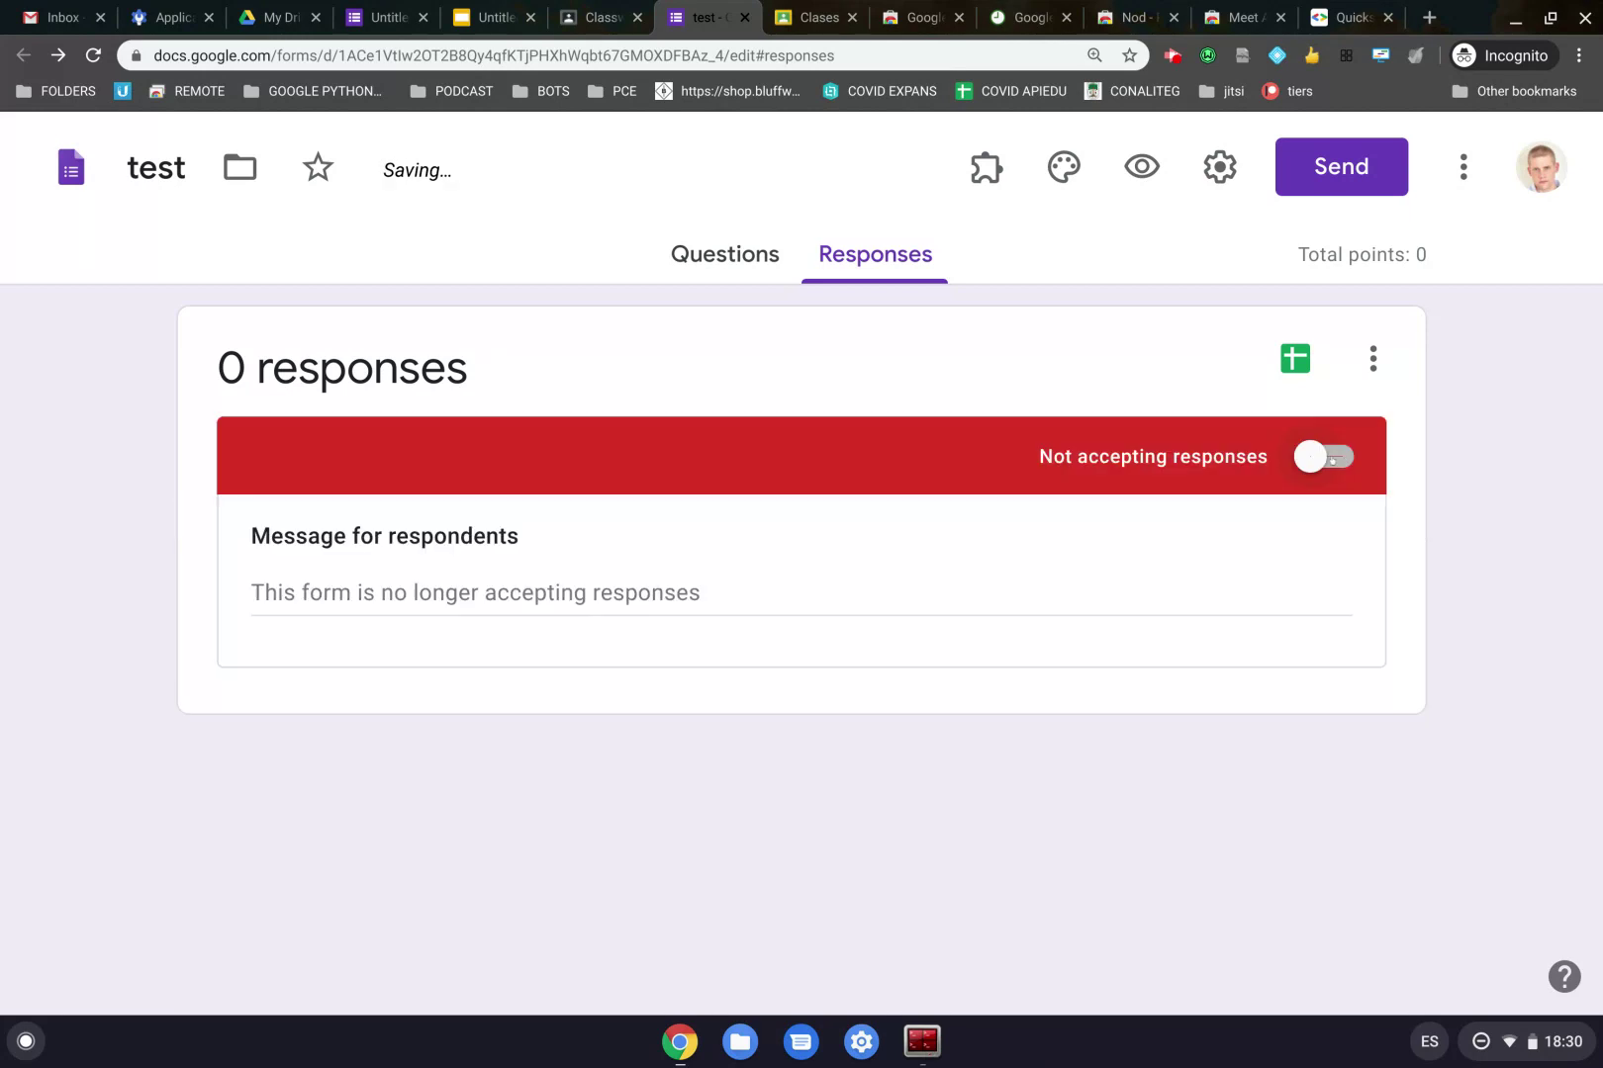
{"action": "left_click", "coordinate": [1331, 460]}
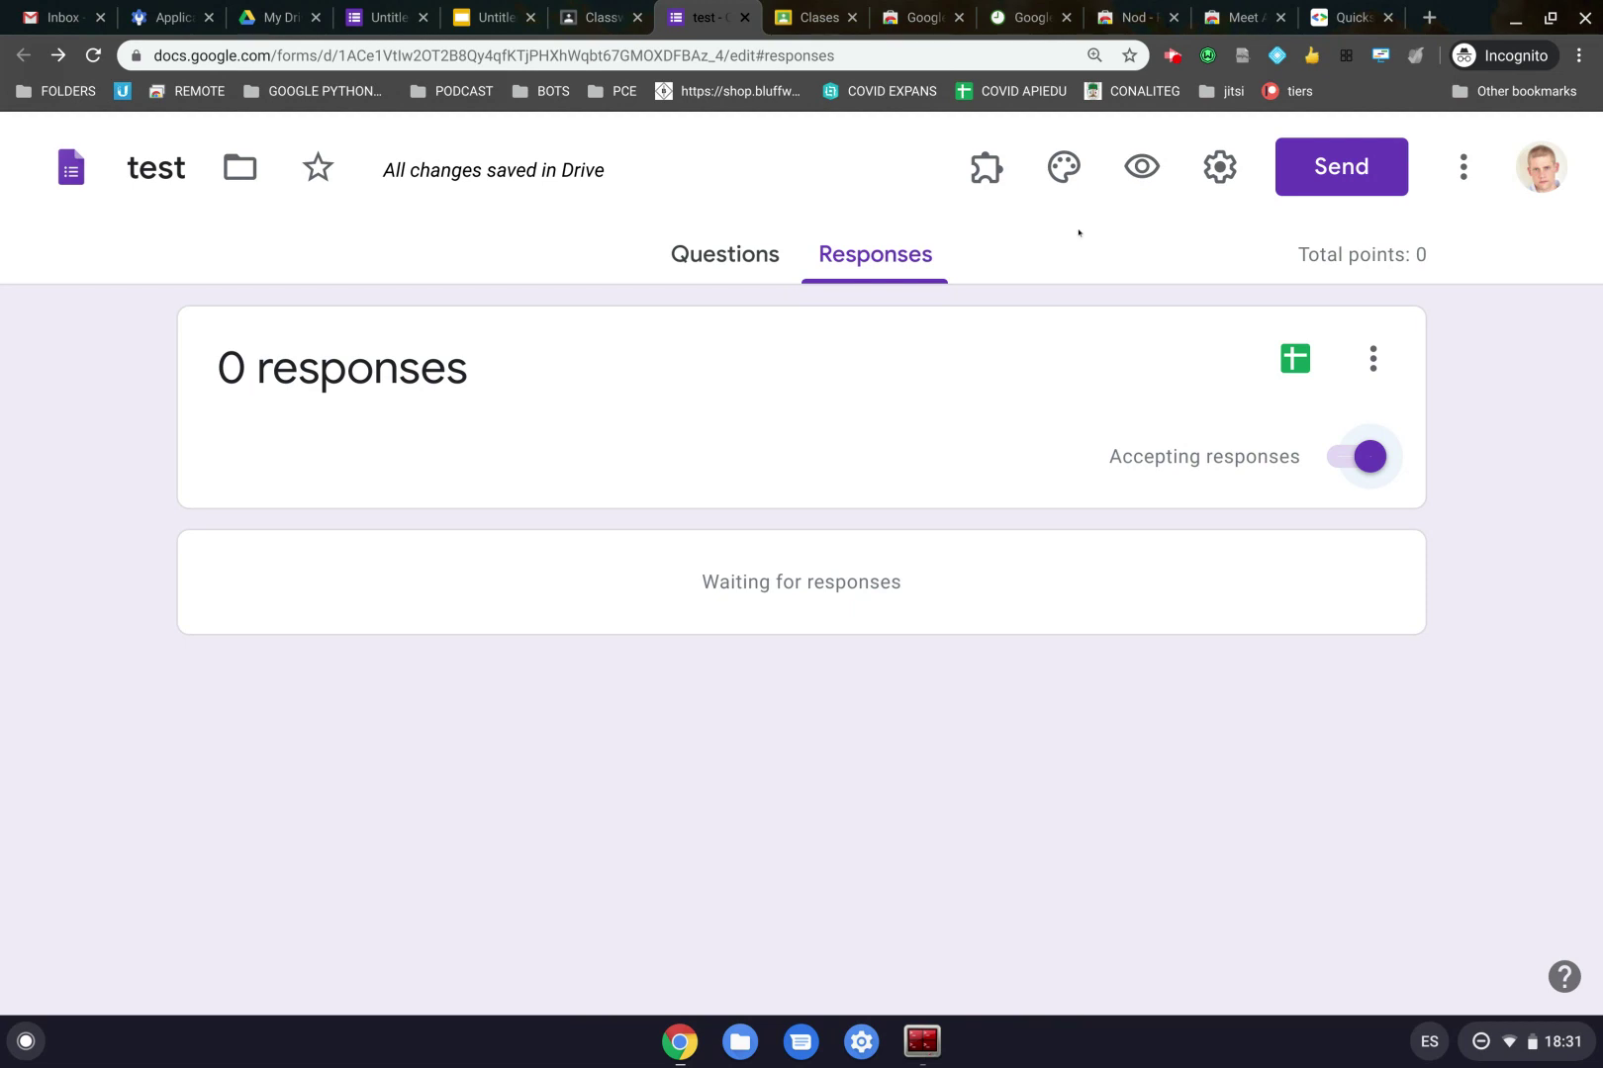
Open the marketplace of add-ons that work with the form
{"action": "left_click", "coordinate": [1449, 176]}
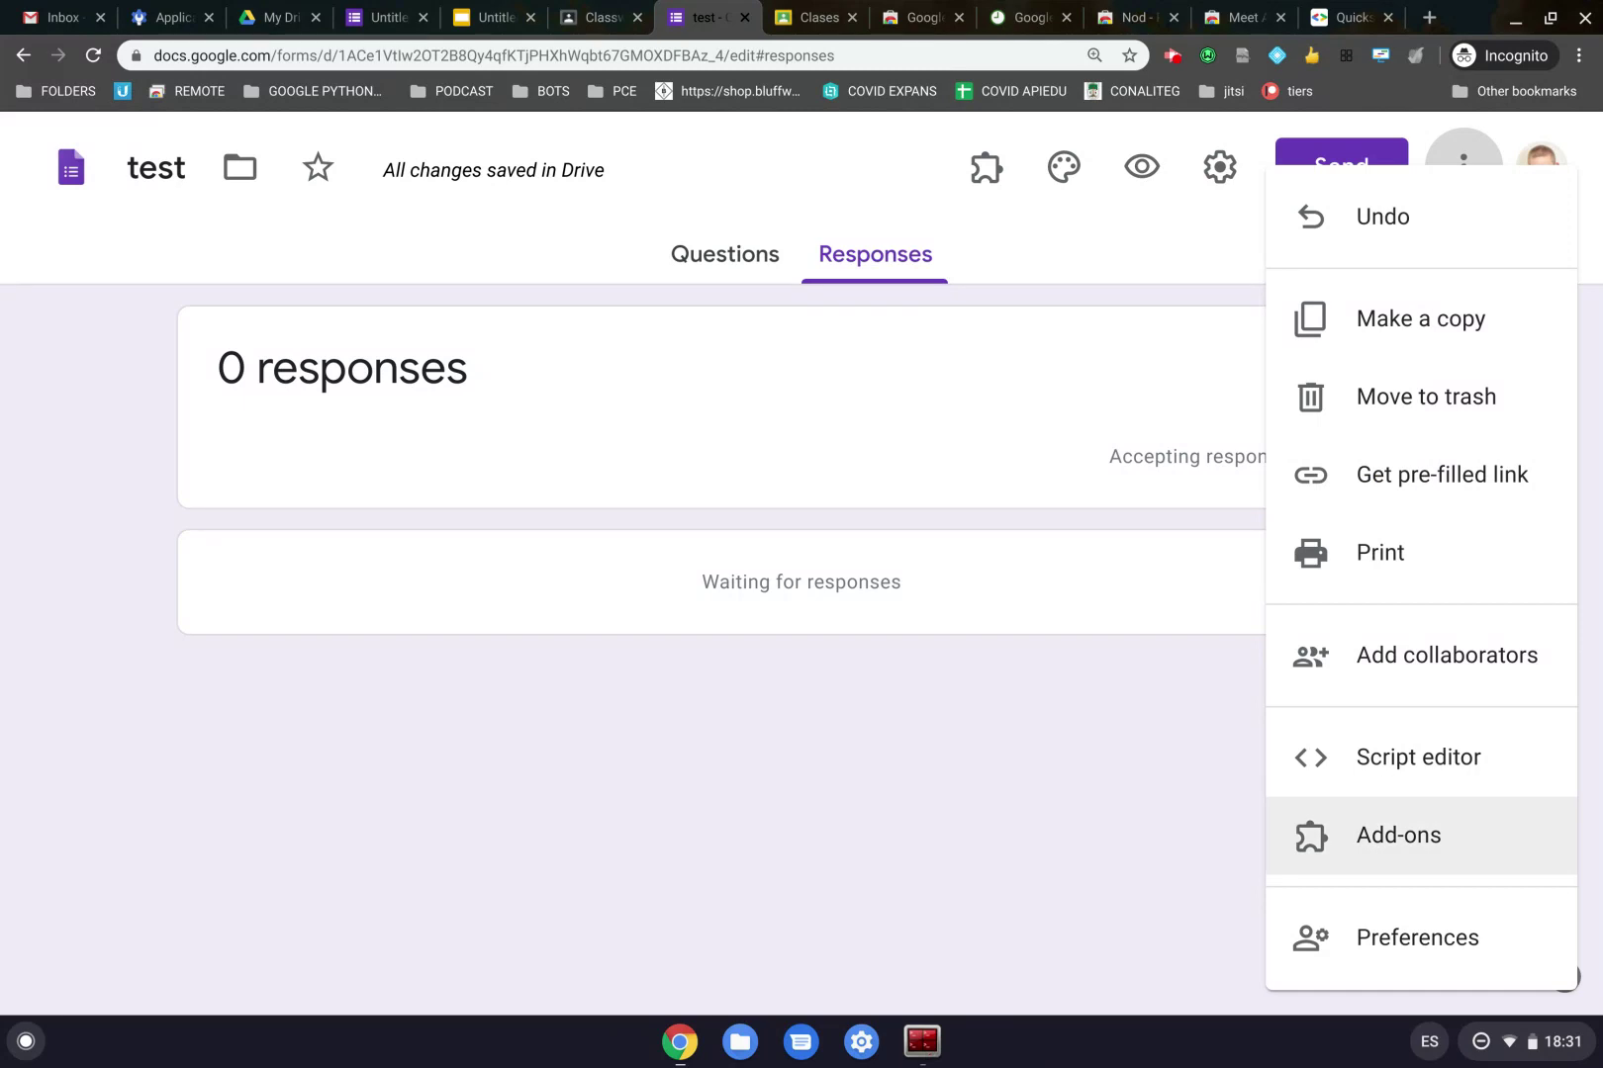
{"action": "left_click", "coordinate": [1376, 853]}
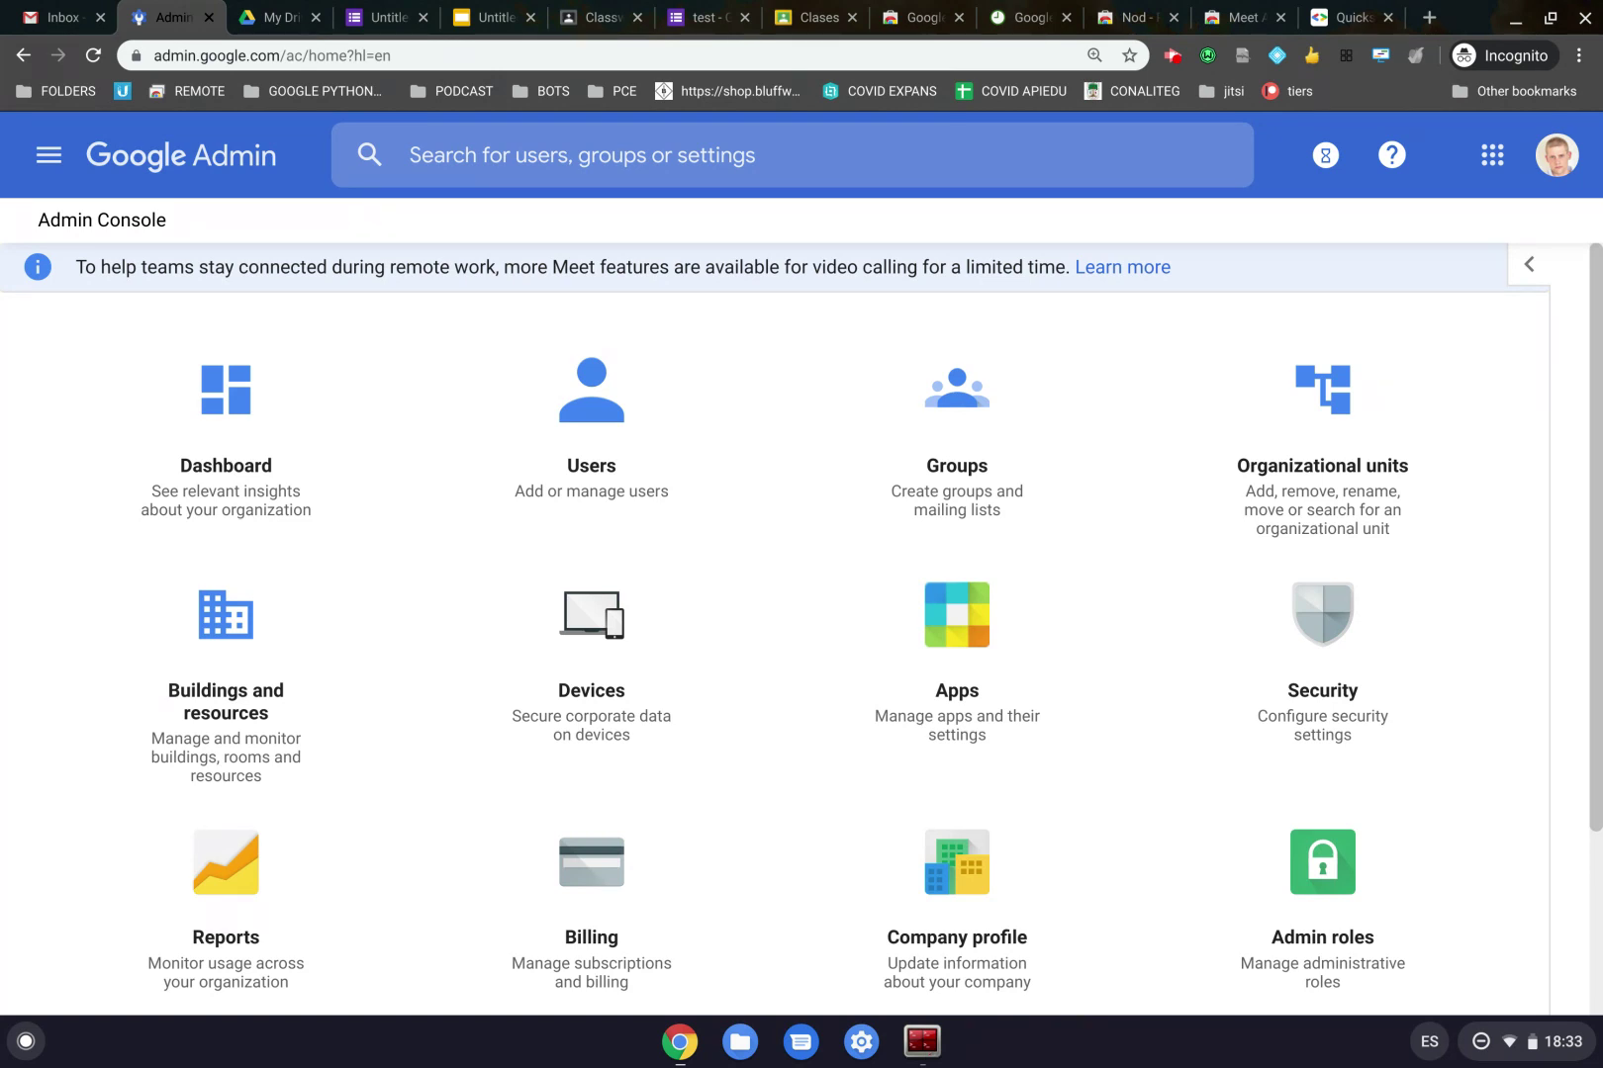
From the Admin console's domain-installed Marketplace apps, start adding an app and find the Control Accepting Responses listing in the G Suite Marketplace
{"action": "left_click", "coordinate": [957, 653]}
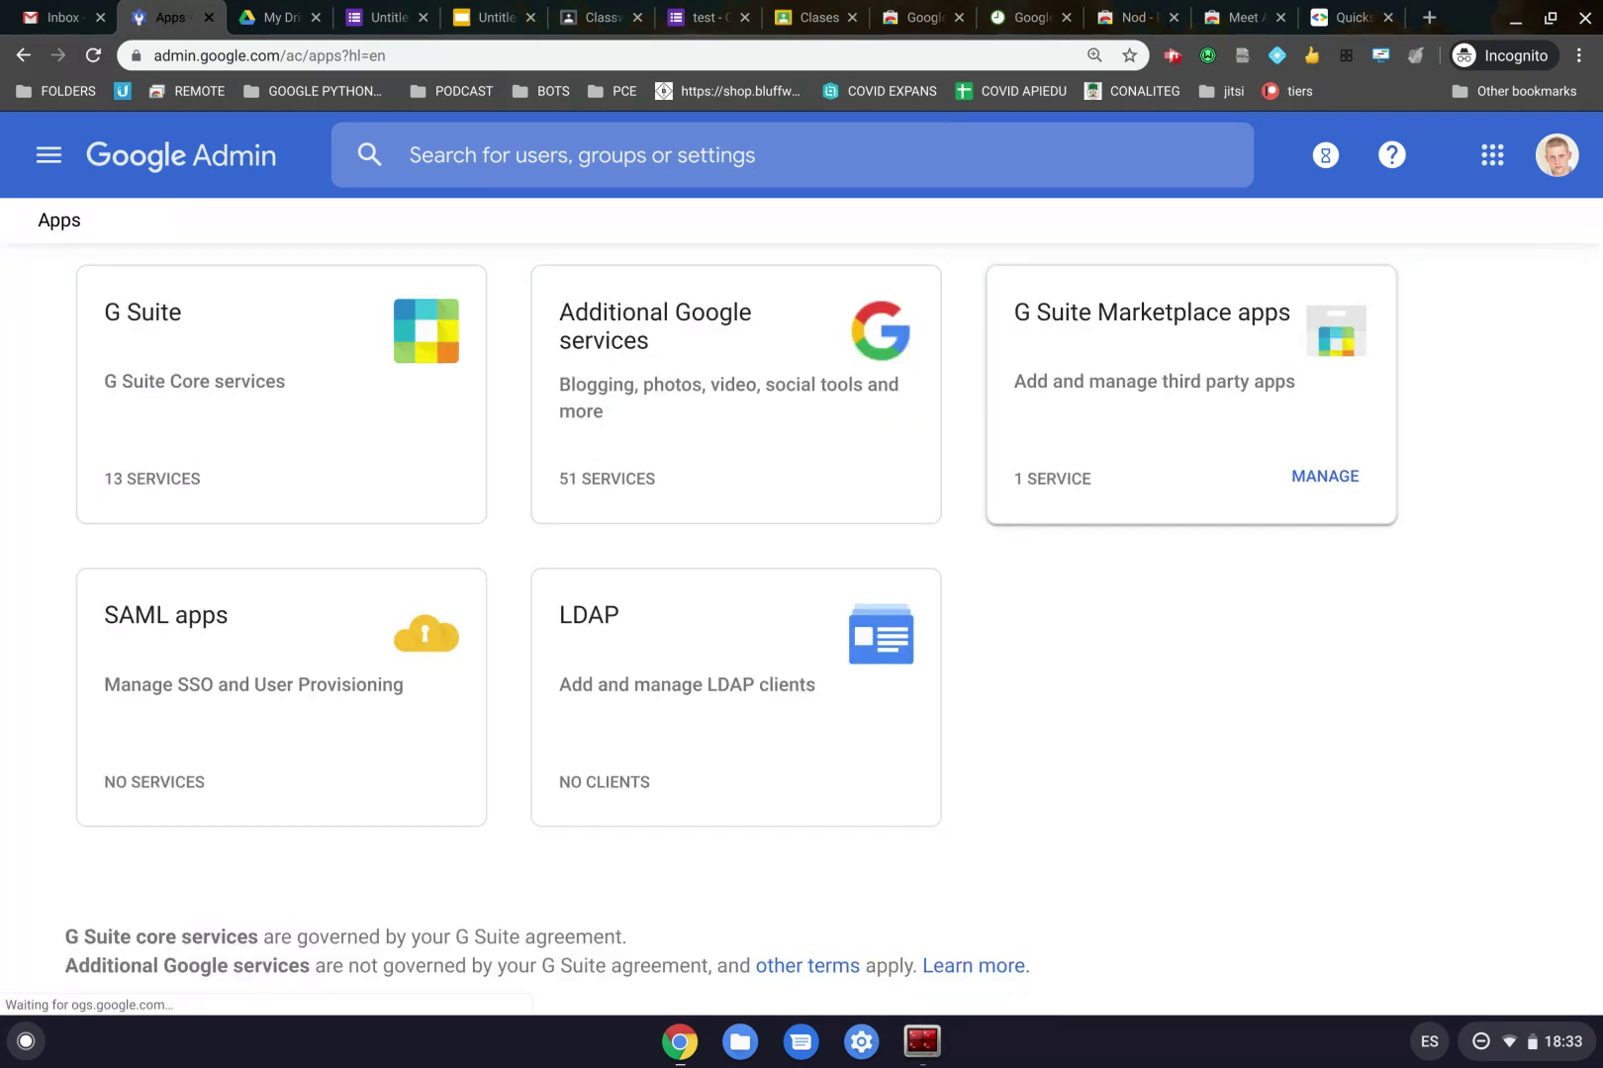
{"action": "left_click", "coordinate": [1131, 388]}
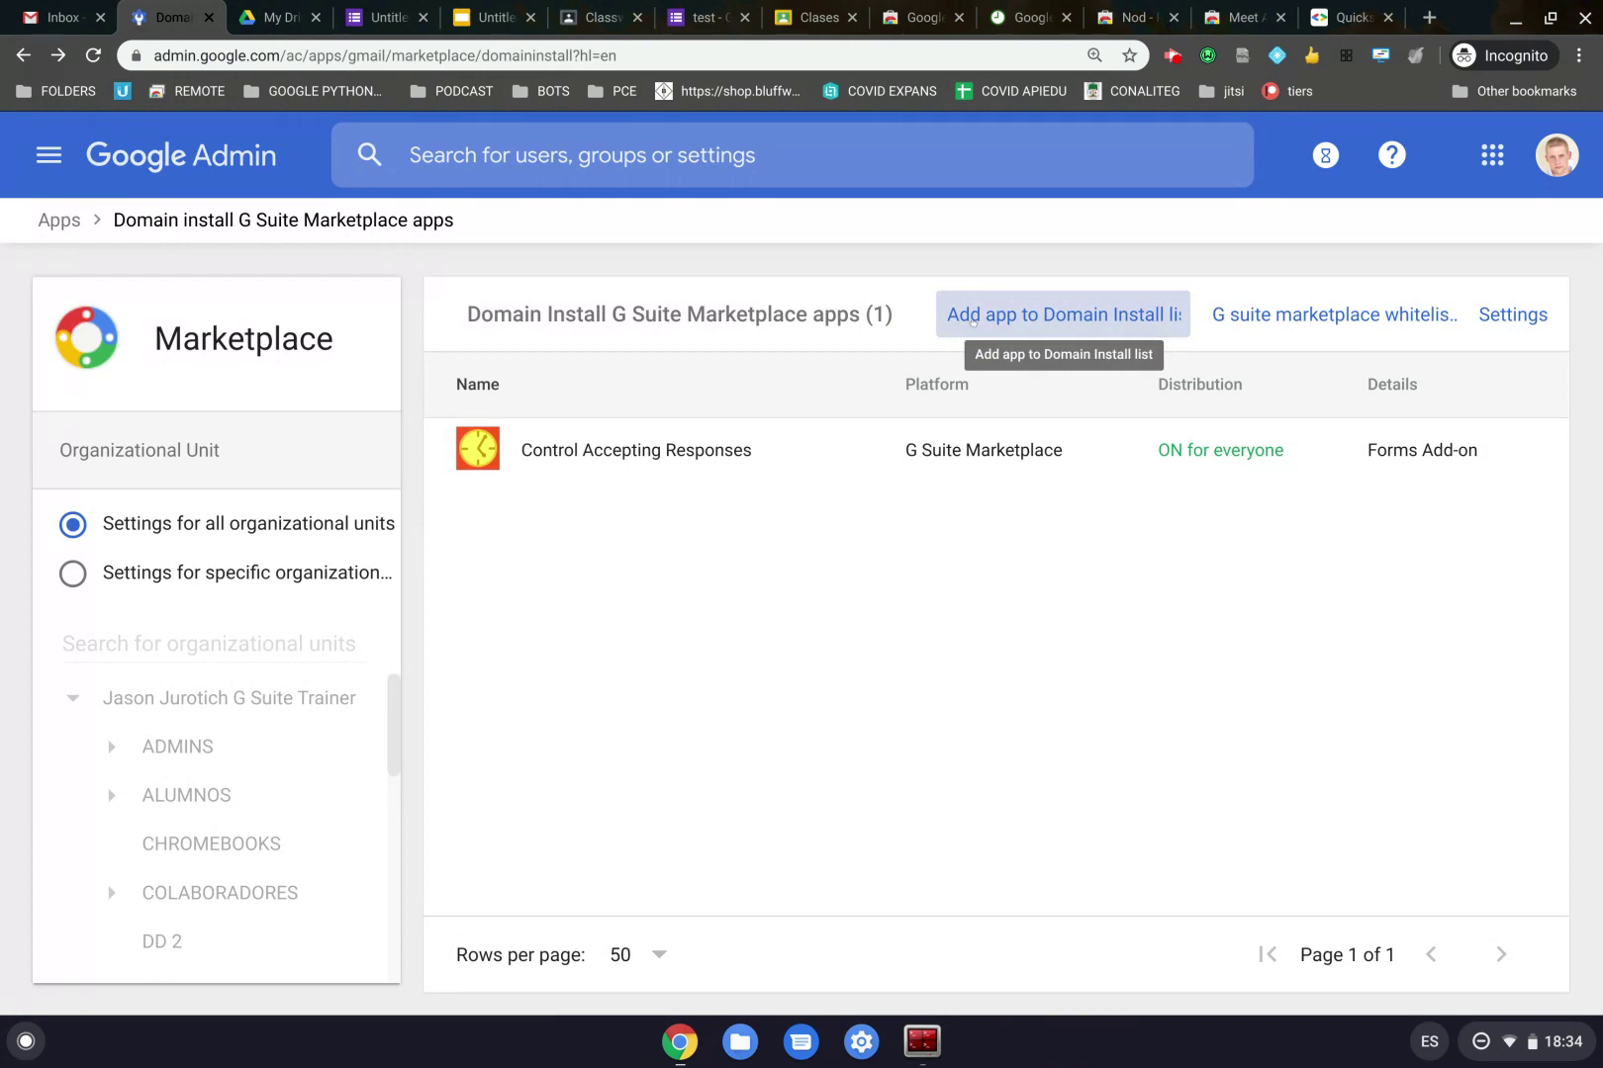
{"action": "left_click", "coordinate": [974, 318]}
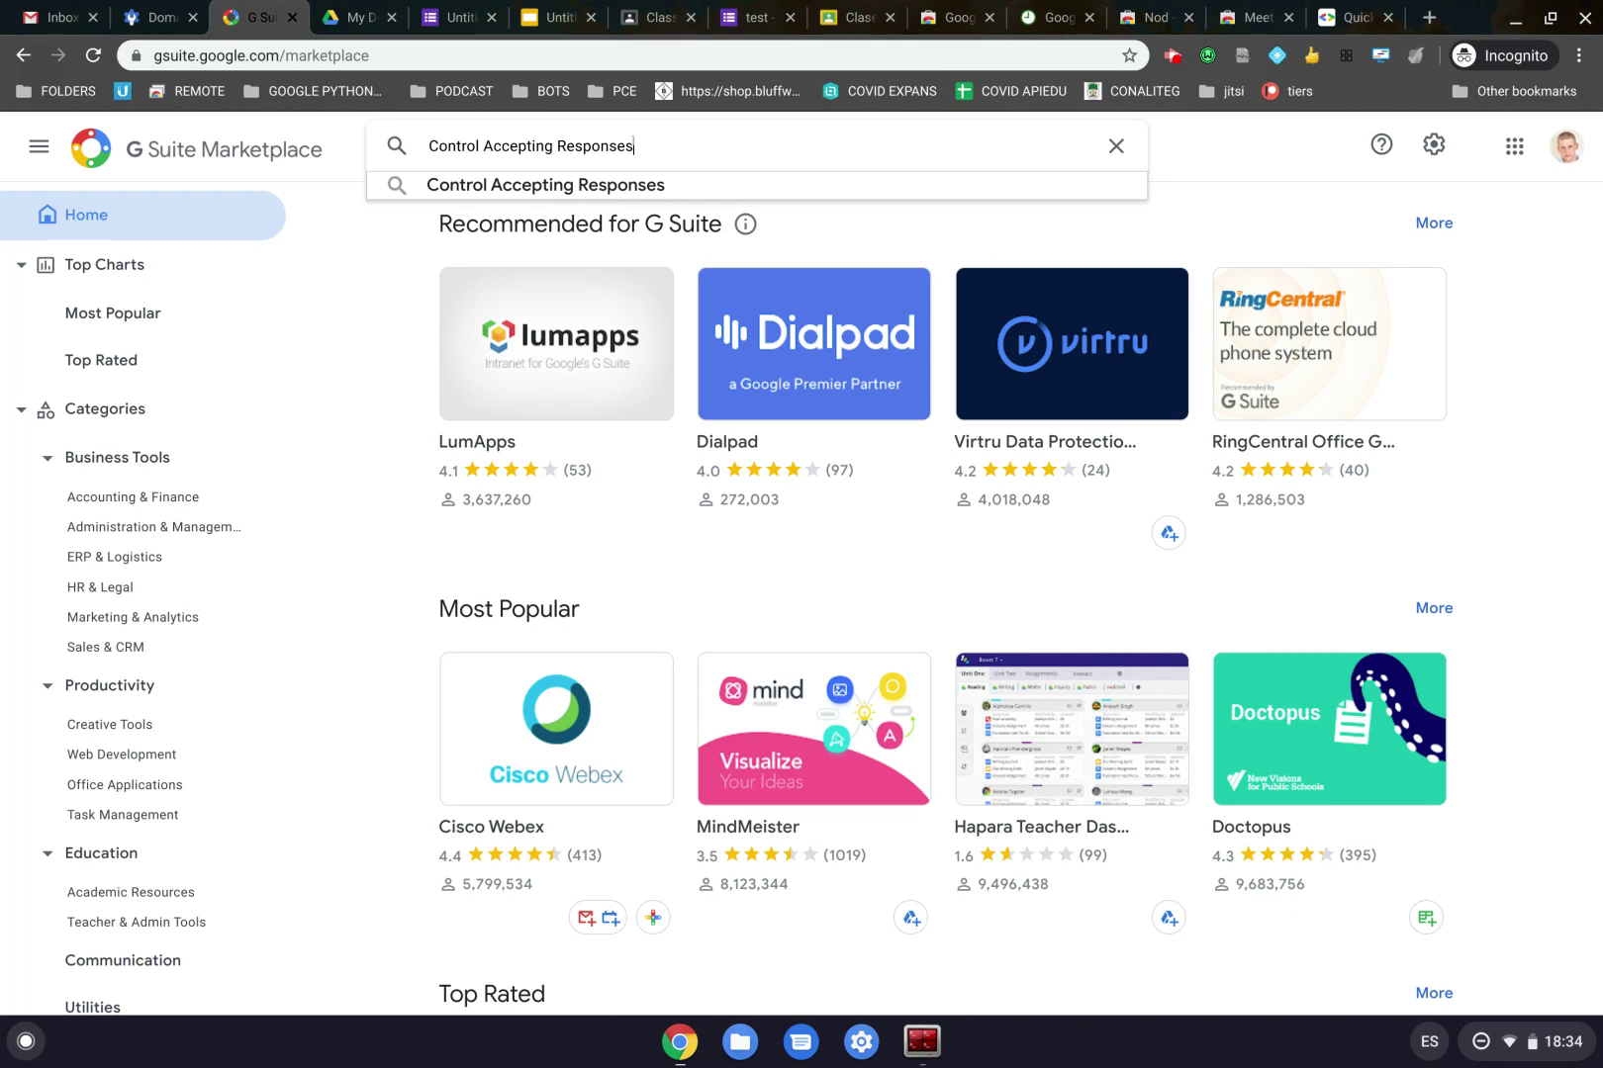
{"action": "key", "text": "Return"}
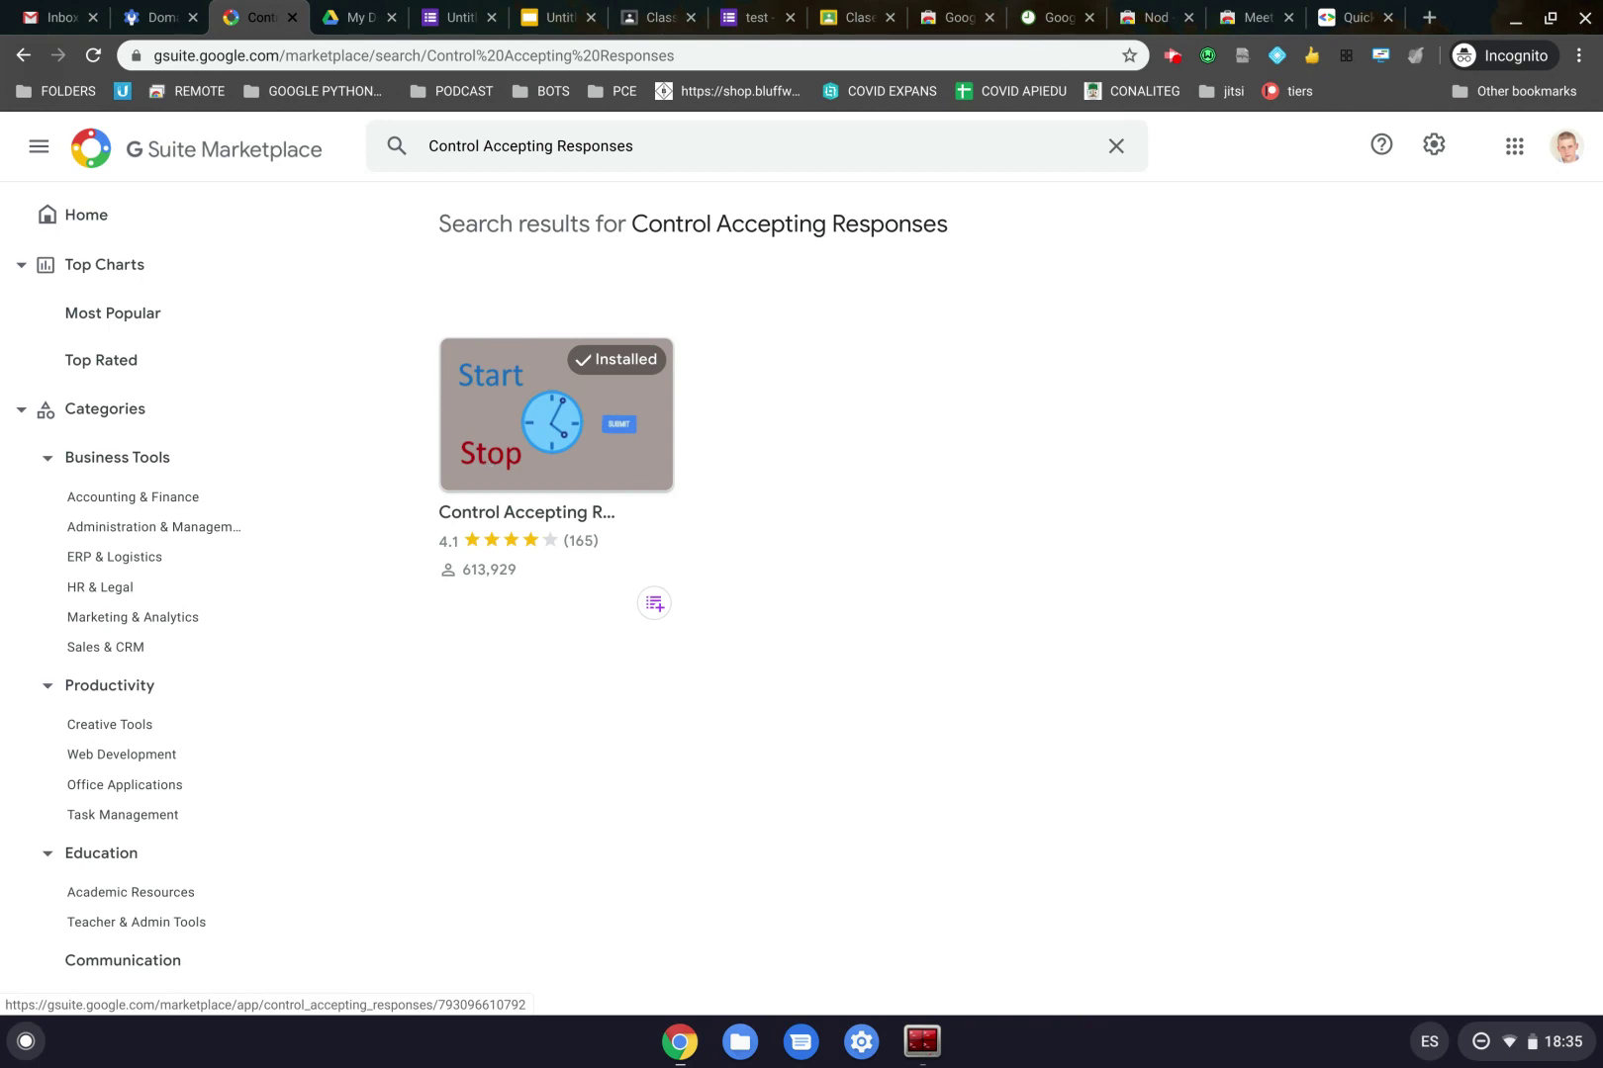
{"action": "left_click", "coordinate": [555, 415]}
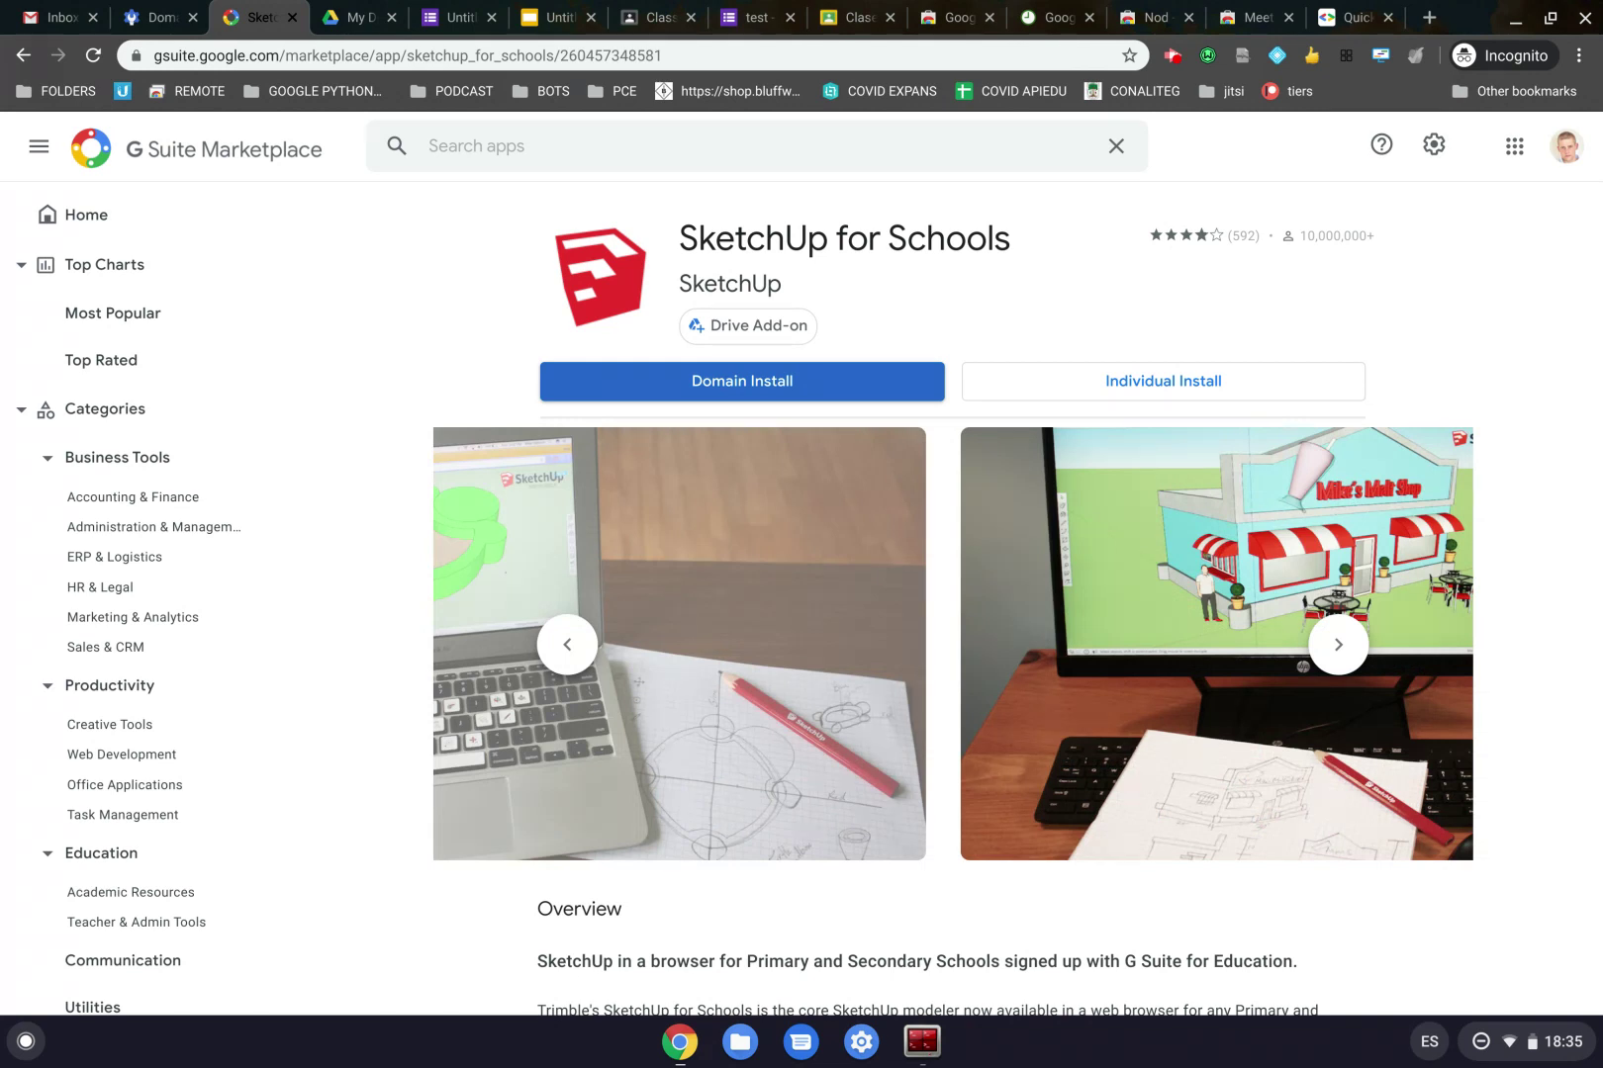
Return to the "test" form and open the Control Accepting Responses details in its add-on marketplace
{"action": "key", "text": "ctrl+shift+Tab"}
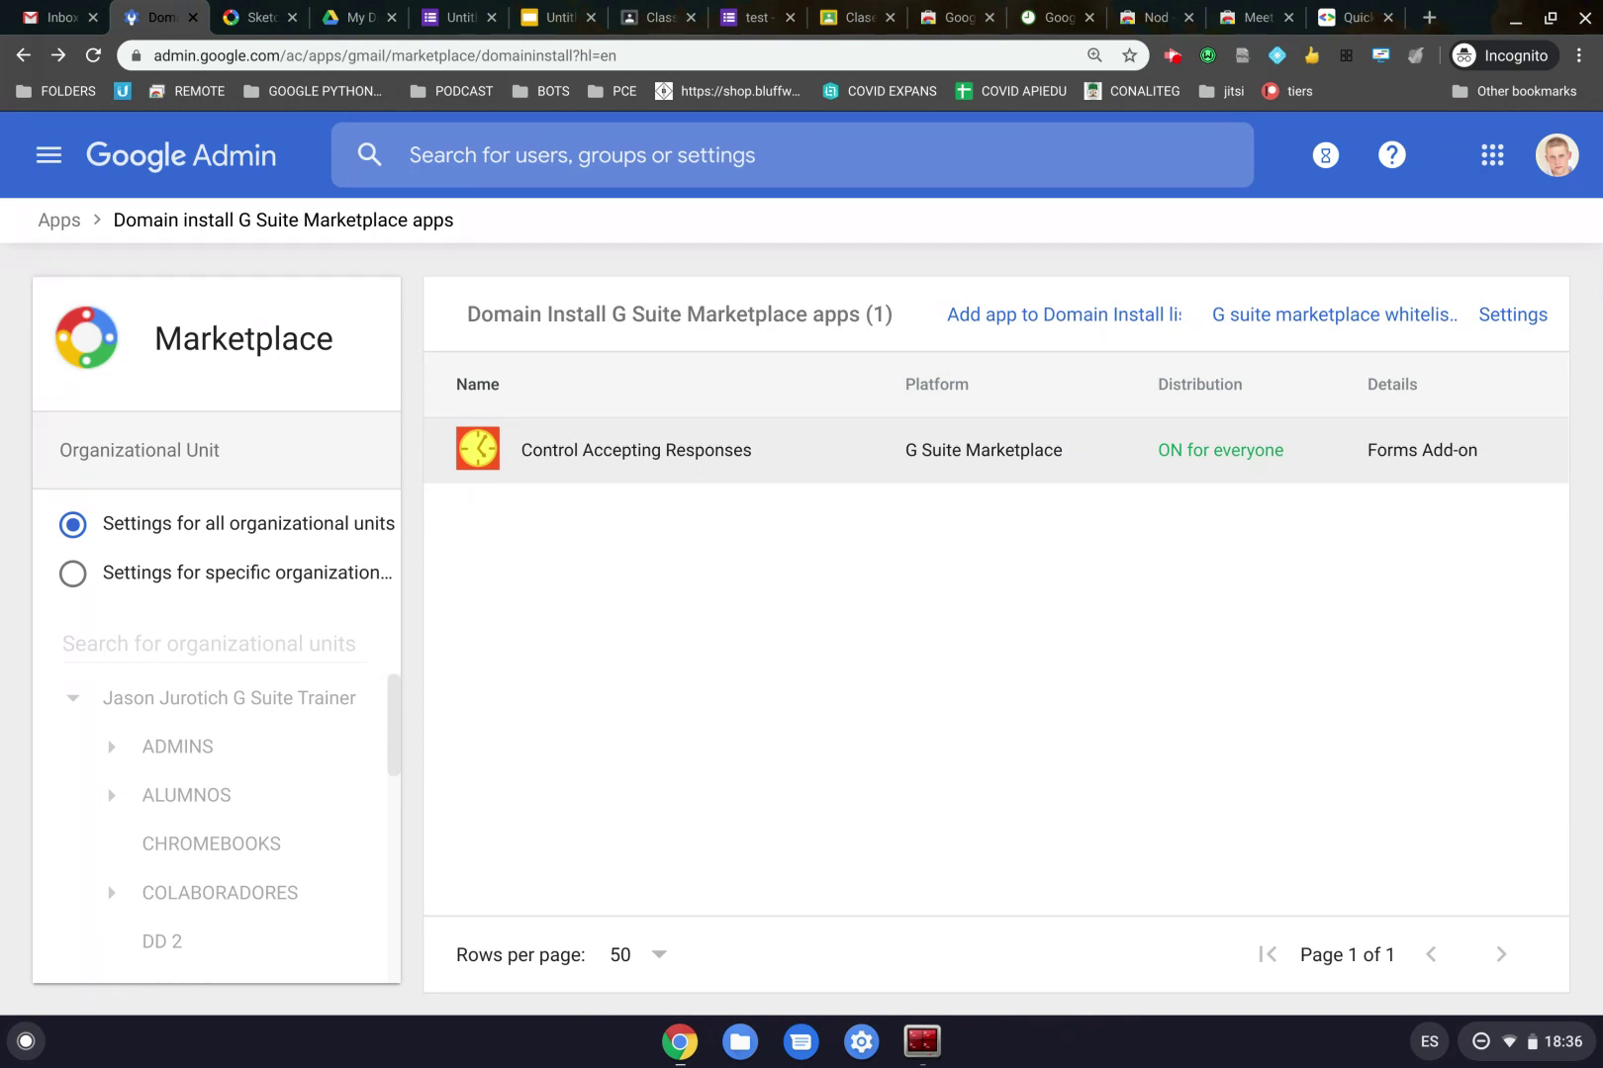
{"action": "key", "text": "ctrl+8"}
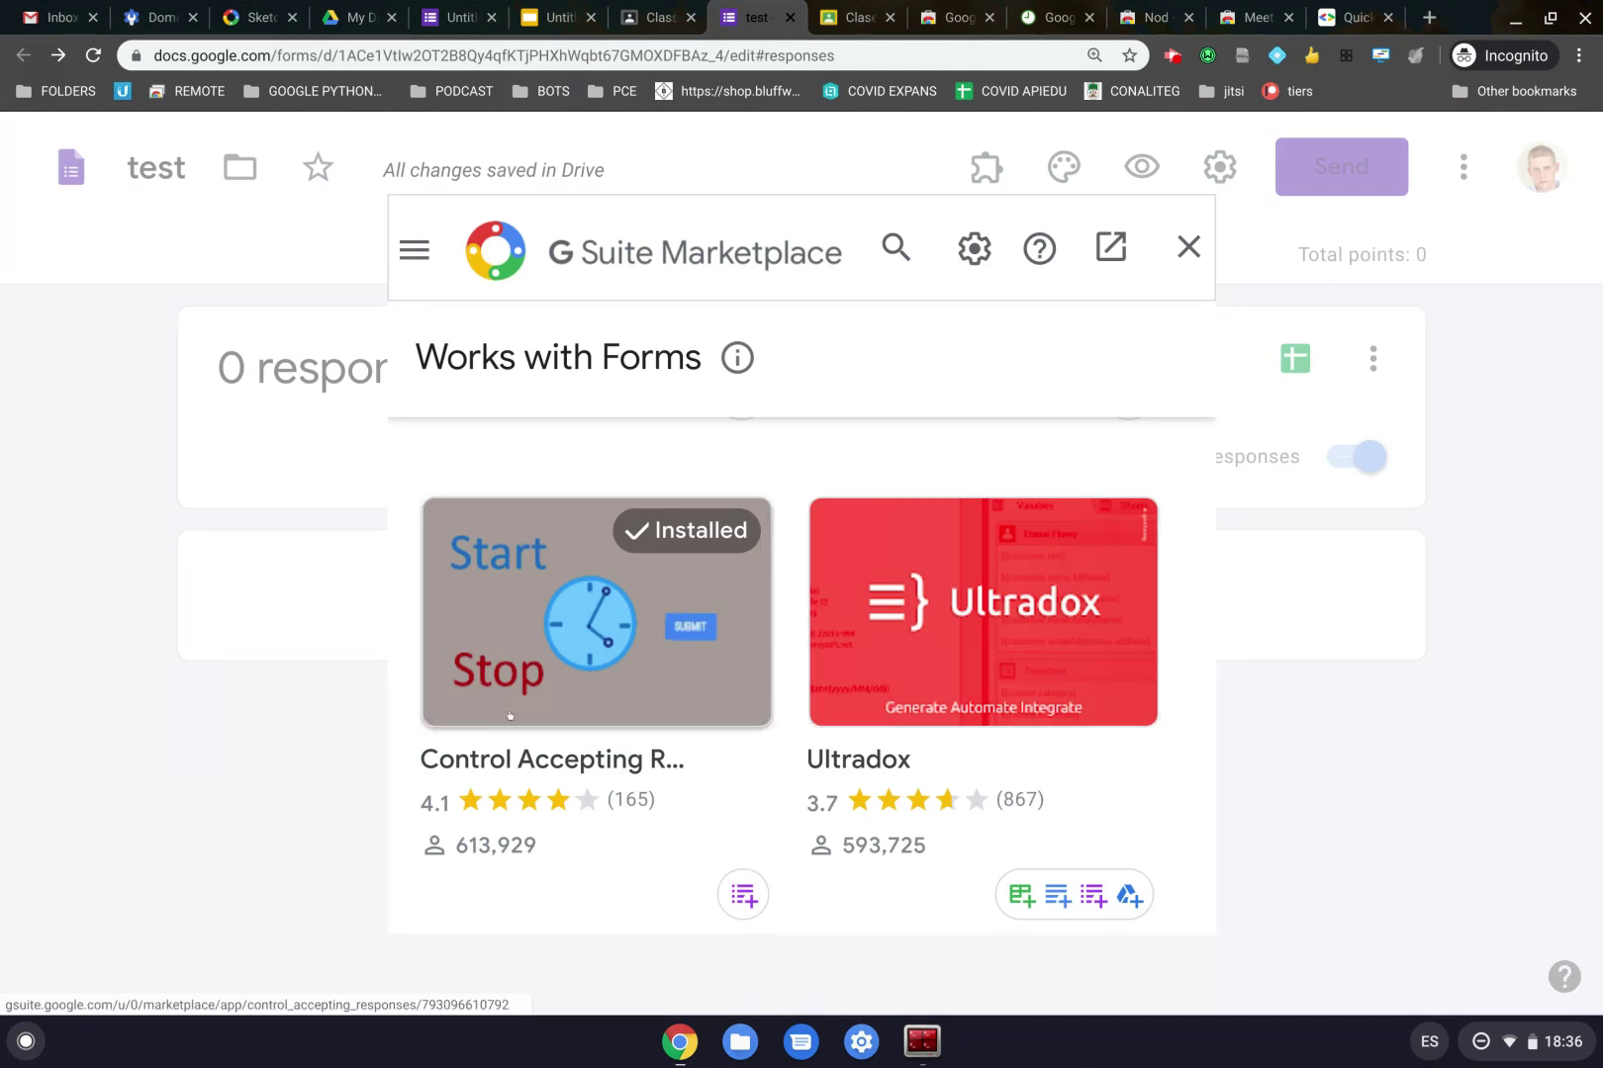
{"action": "left_click", "coordinate": [461, 594]}
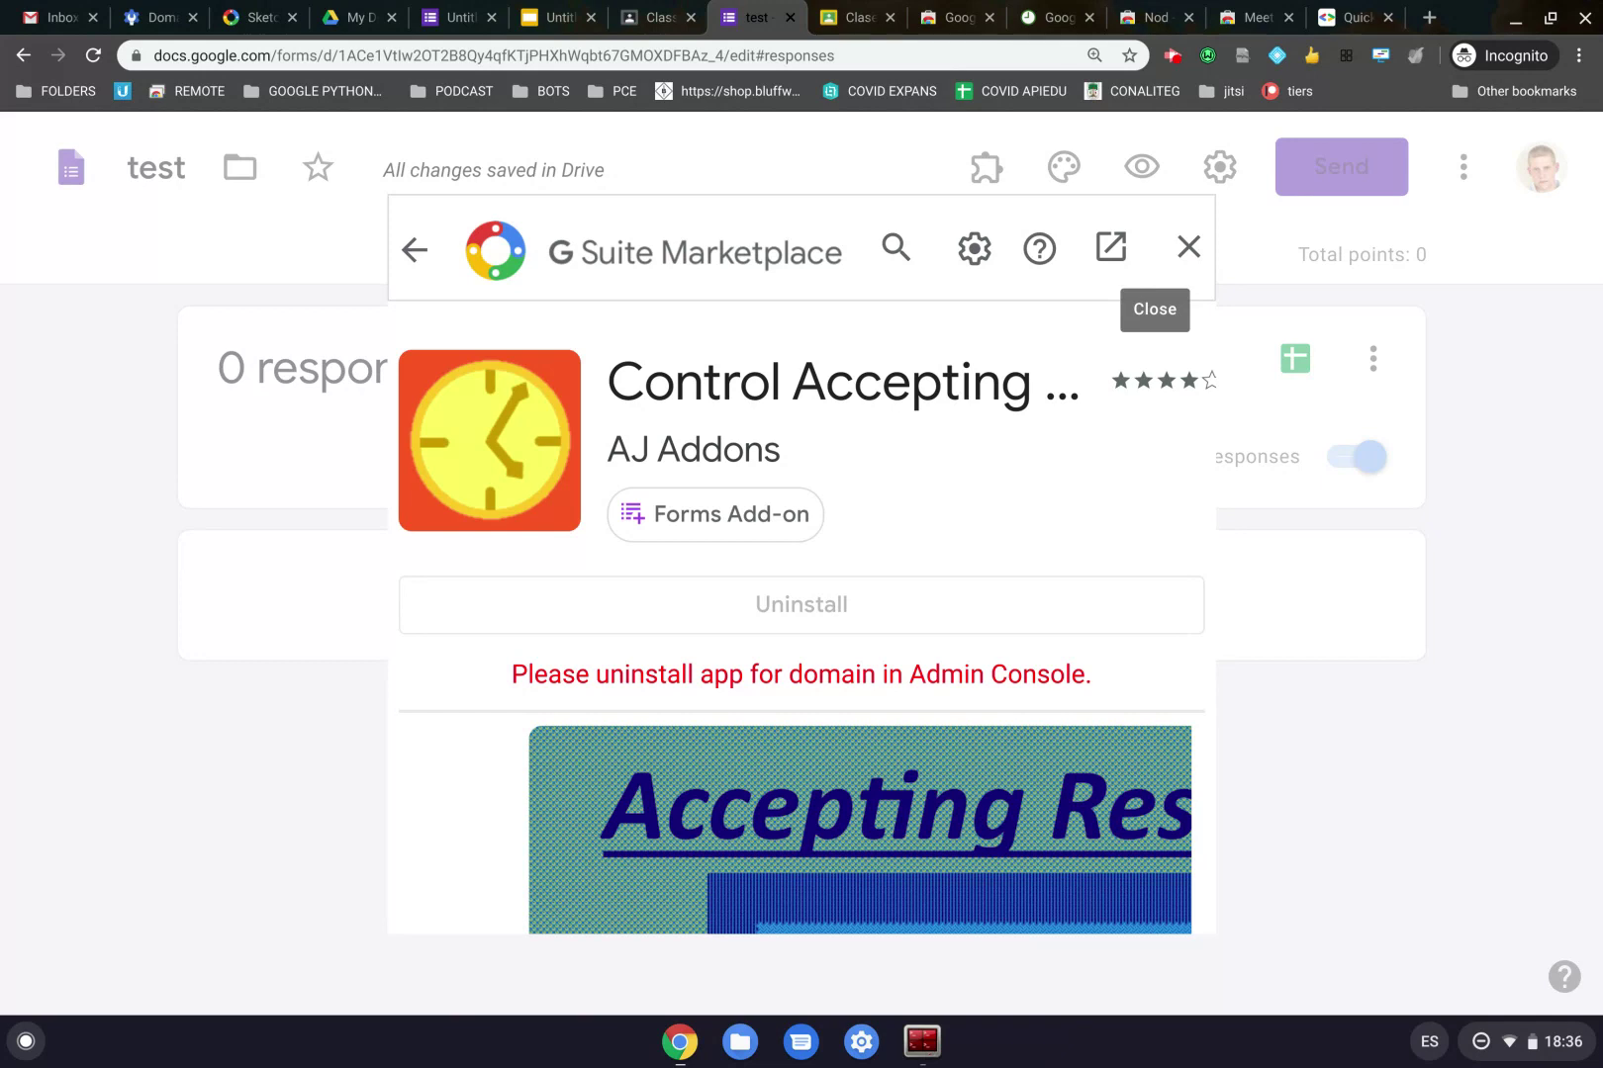
Leave the add-on marketplace and launch the installed Control Accepting Responses add-on on the "test" form
{"action": "left_click", "coordinate": [1186, 249]}
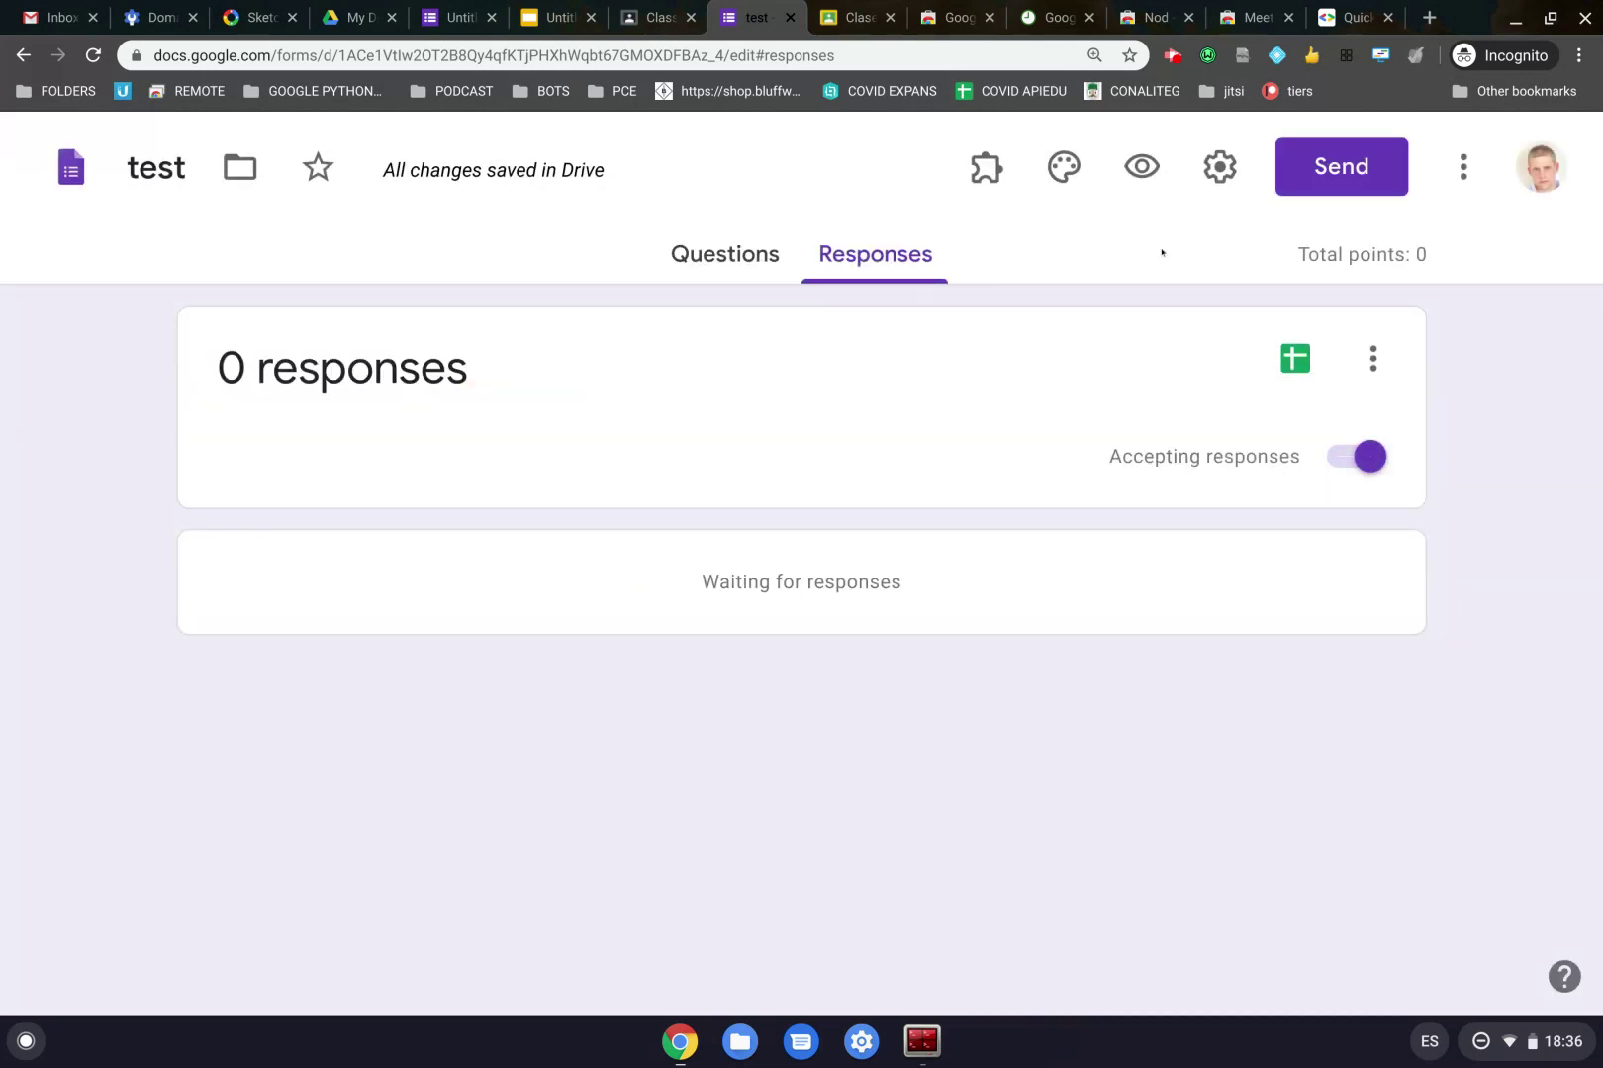
{"action": "left_click", "coordinate": [975, 174]}
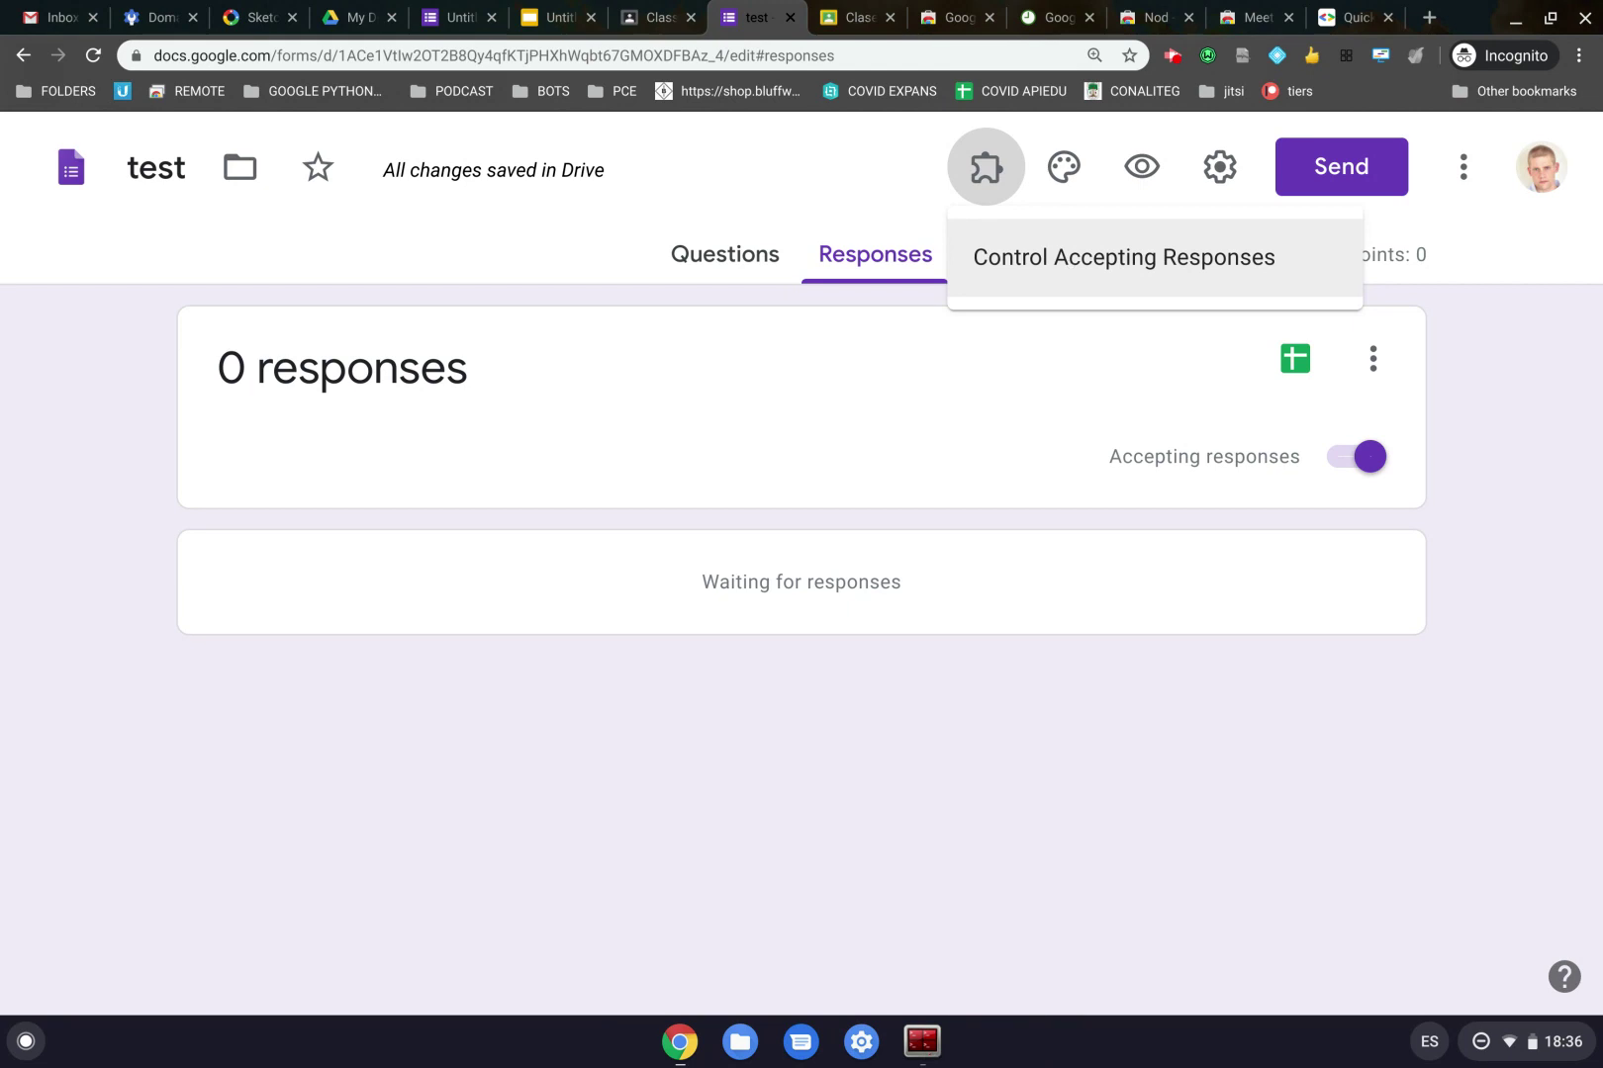
{"action": "left_click", "coordinate": [1075, 262]}
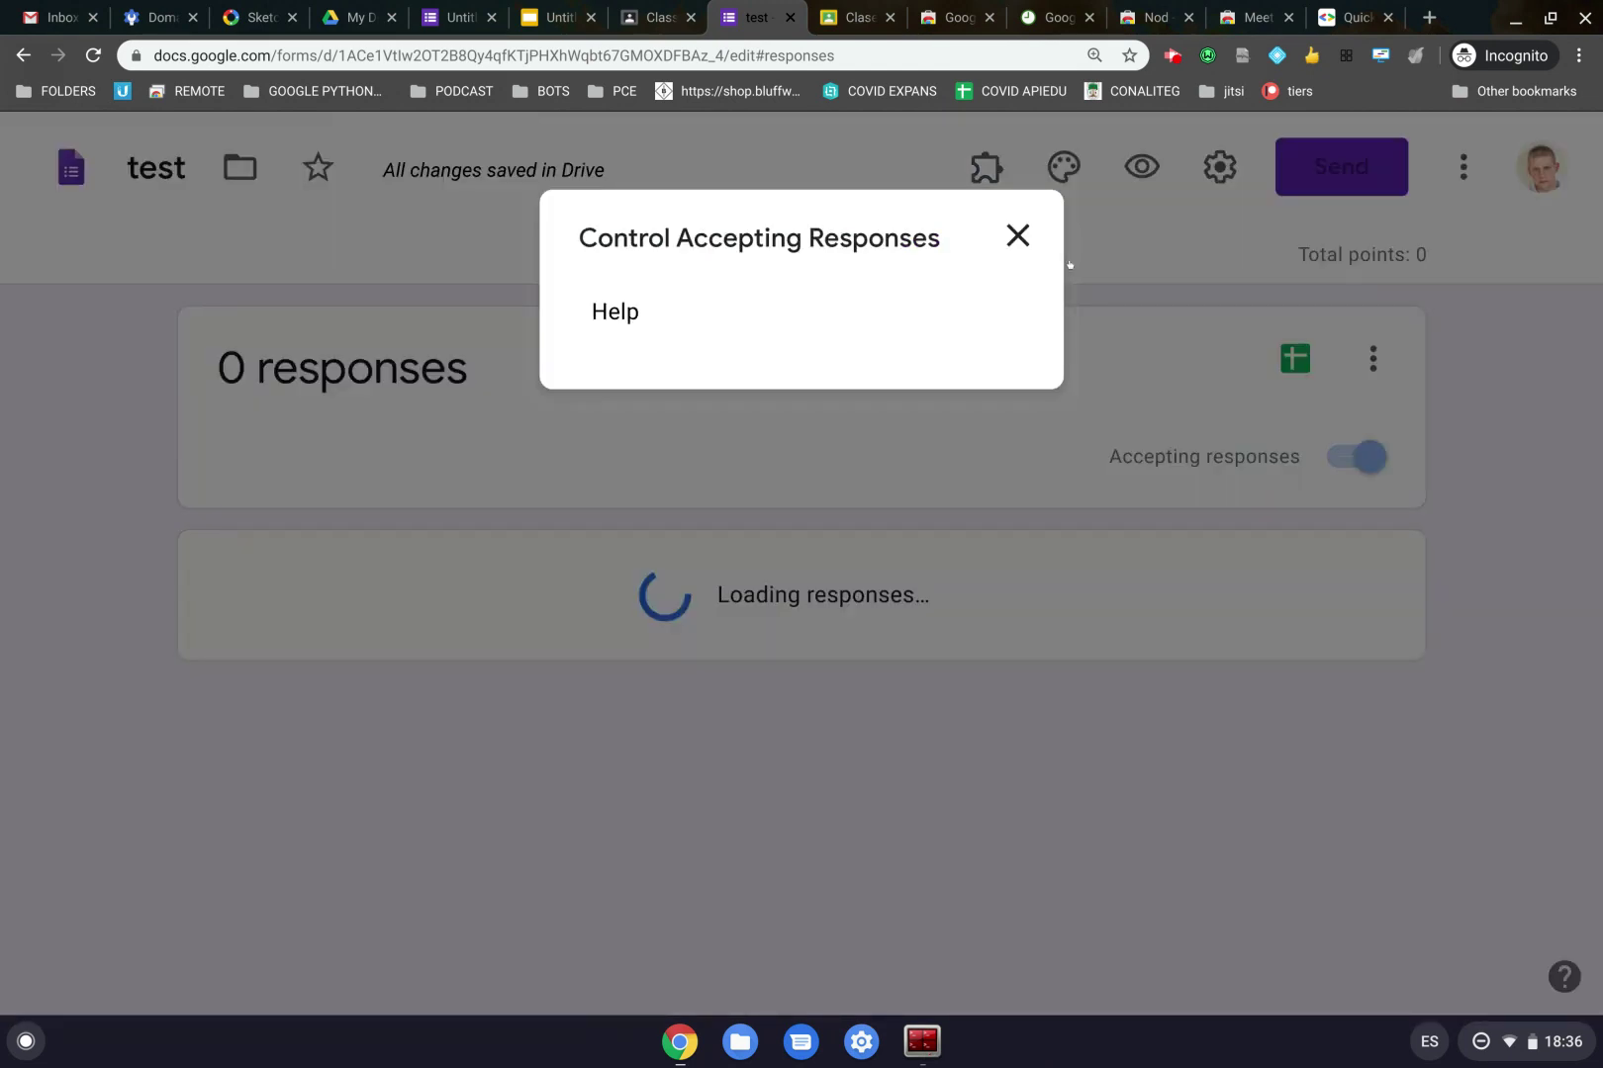
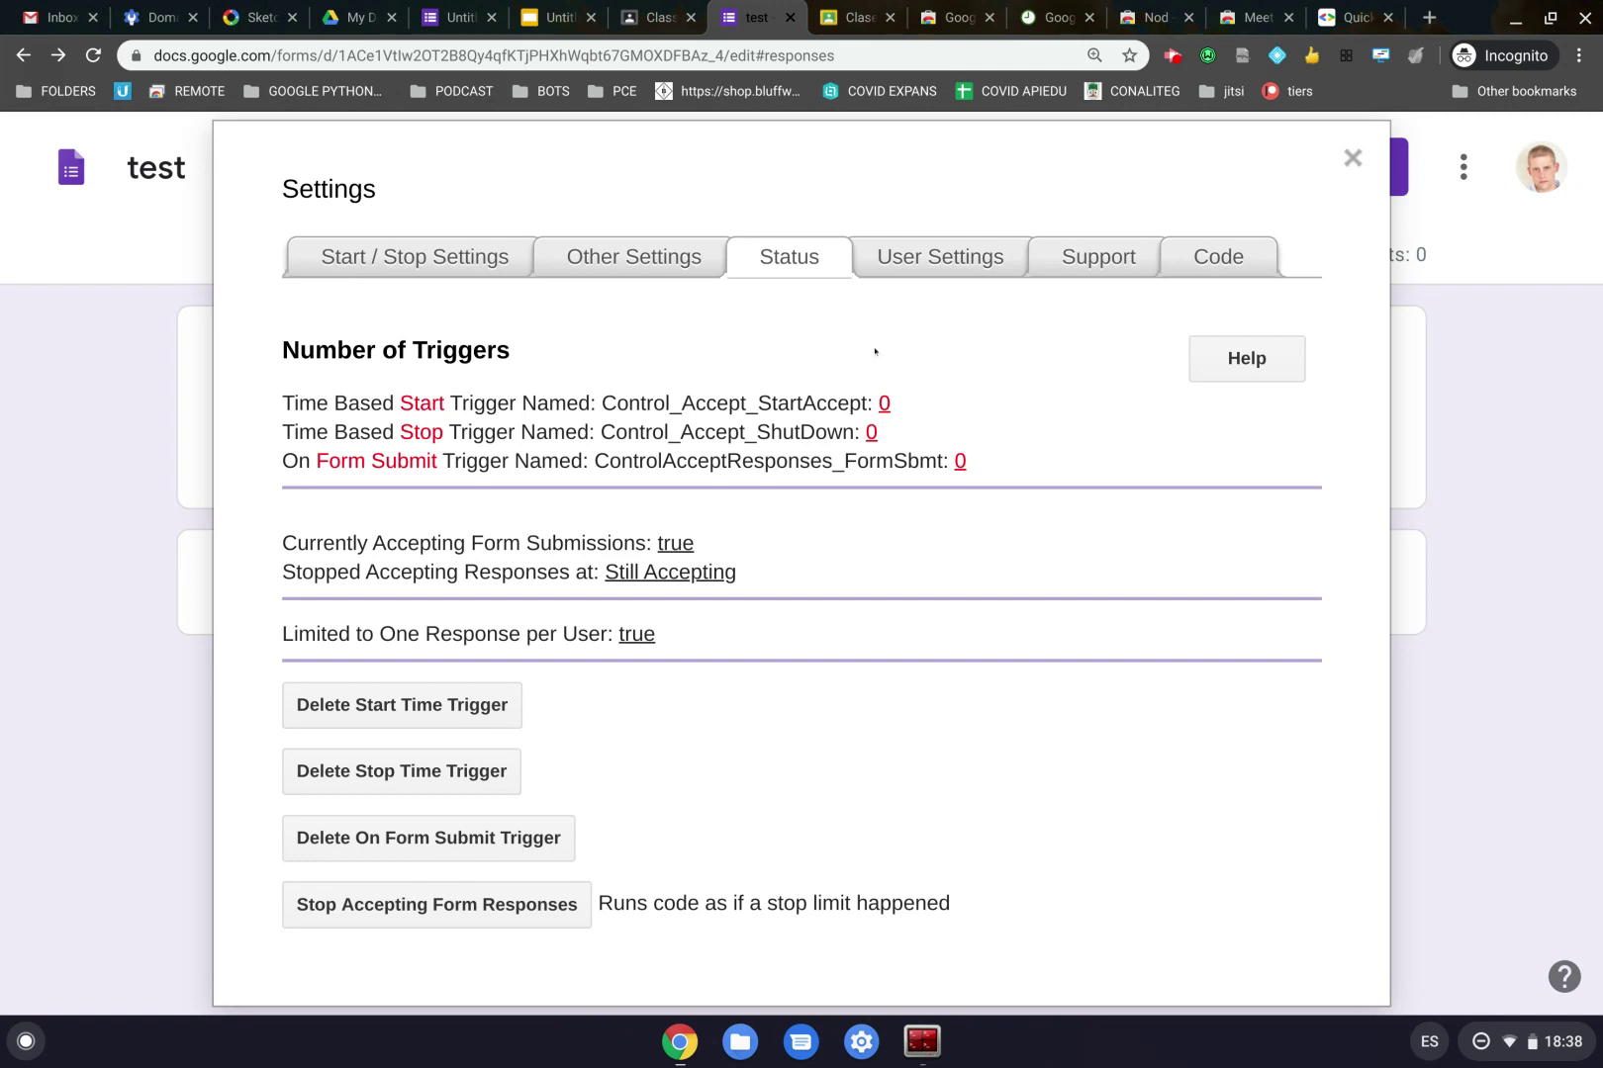
Examine the add-on's sample code for stopping responses and glance at the BLOCK FORMS TIME GAS script in the Notion notes
{"action": "left_click", "coordinate": [1219, 256]}
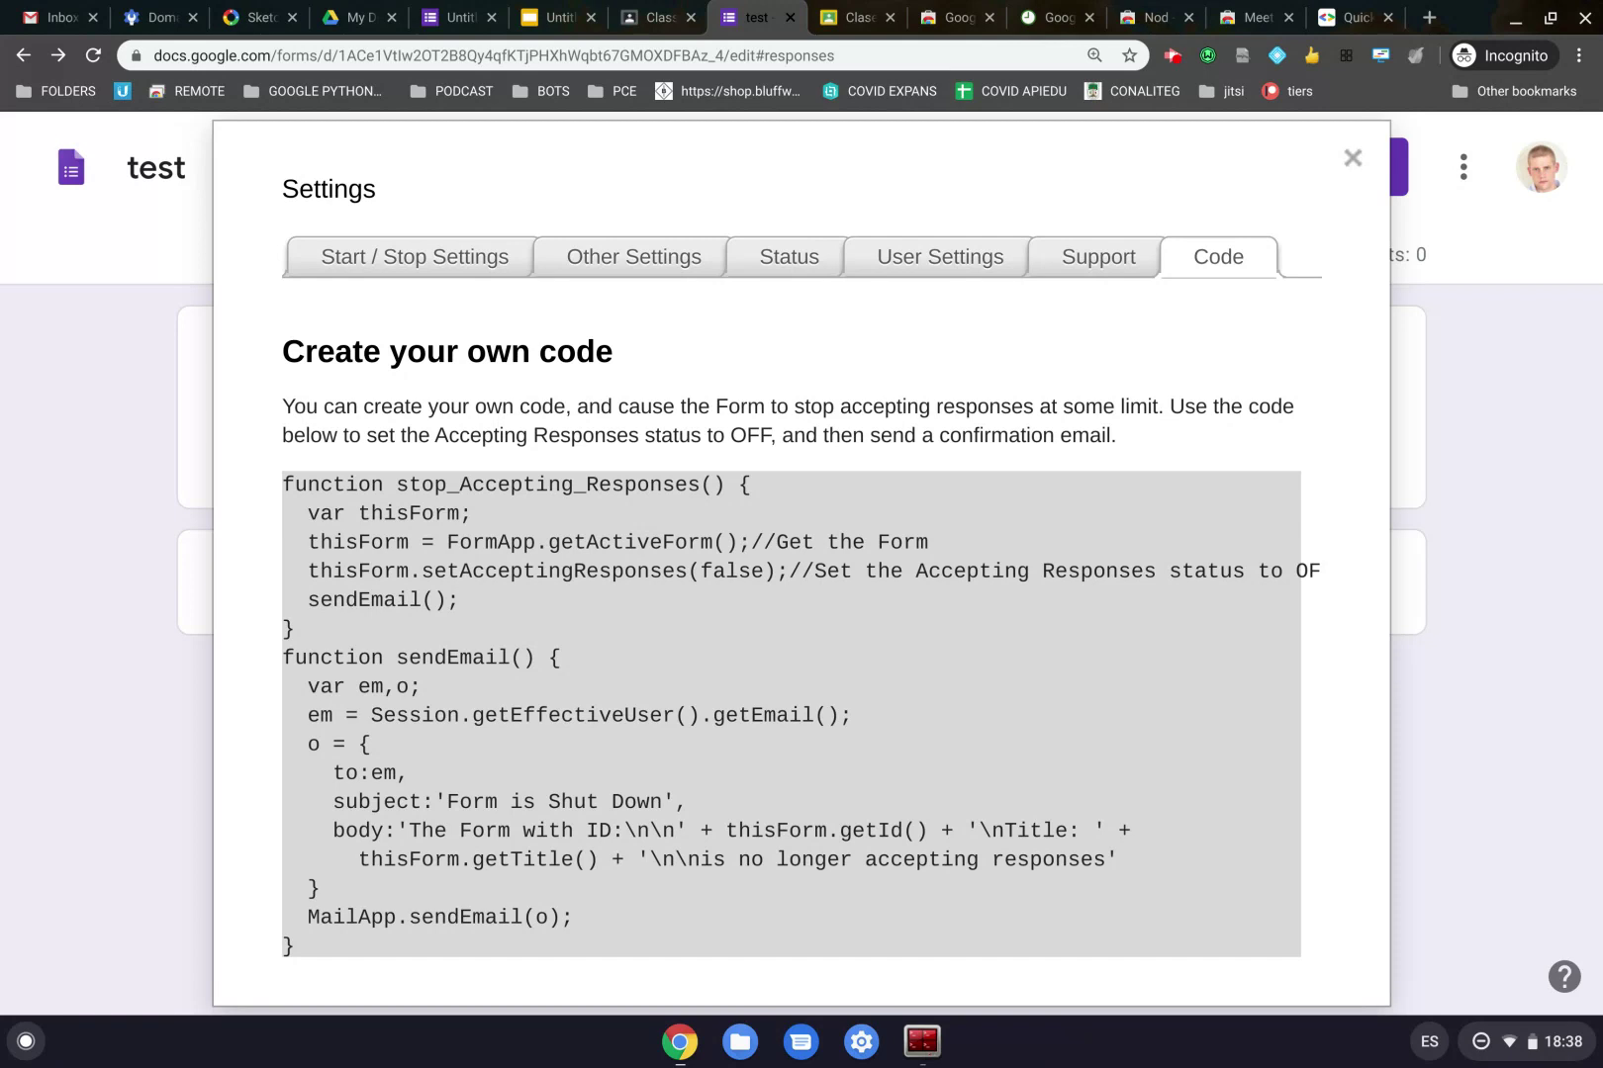
{"action": "scroll", "coordinate": [801, 593], "scroll_direction": "down", "scroll_amount": 10}
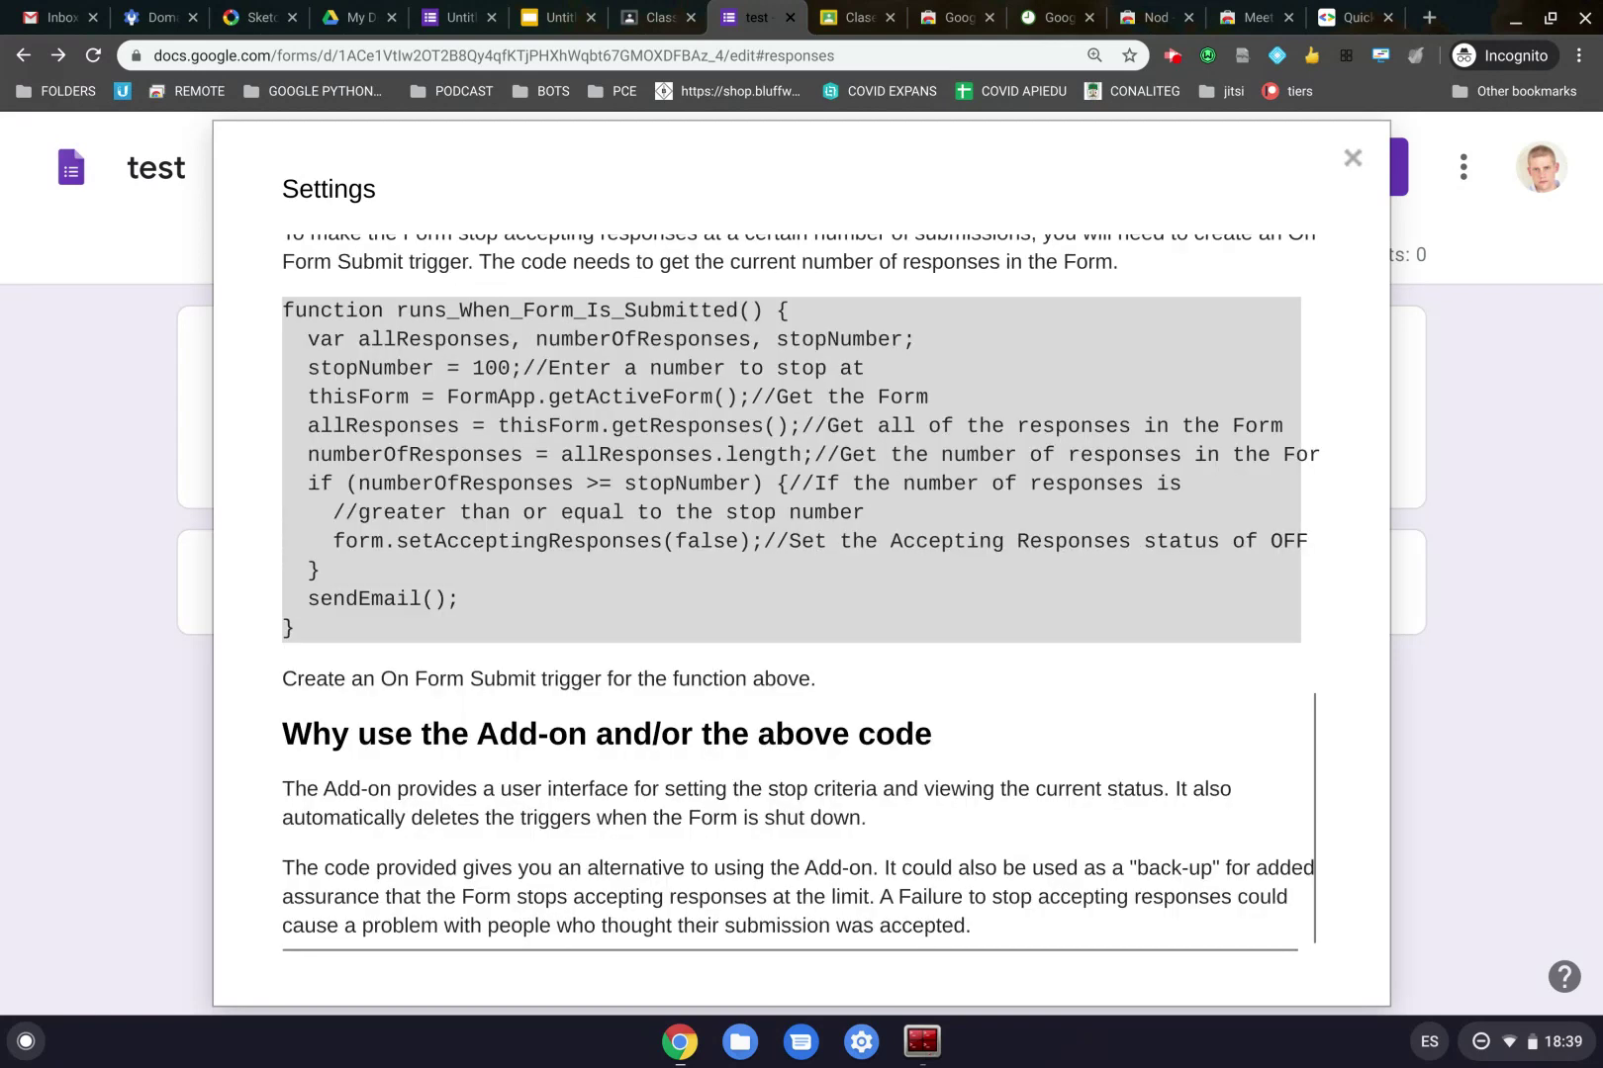
{"action": "scroll", "coordinate": [801, 594], "scroll_direction": "up", "scroll_amount": 10}
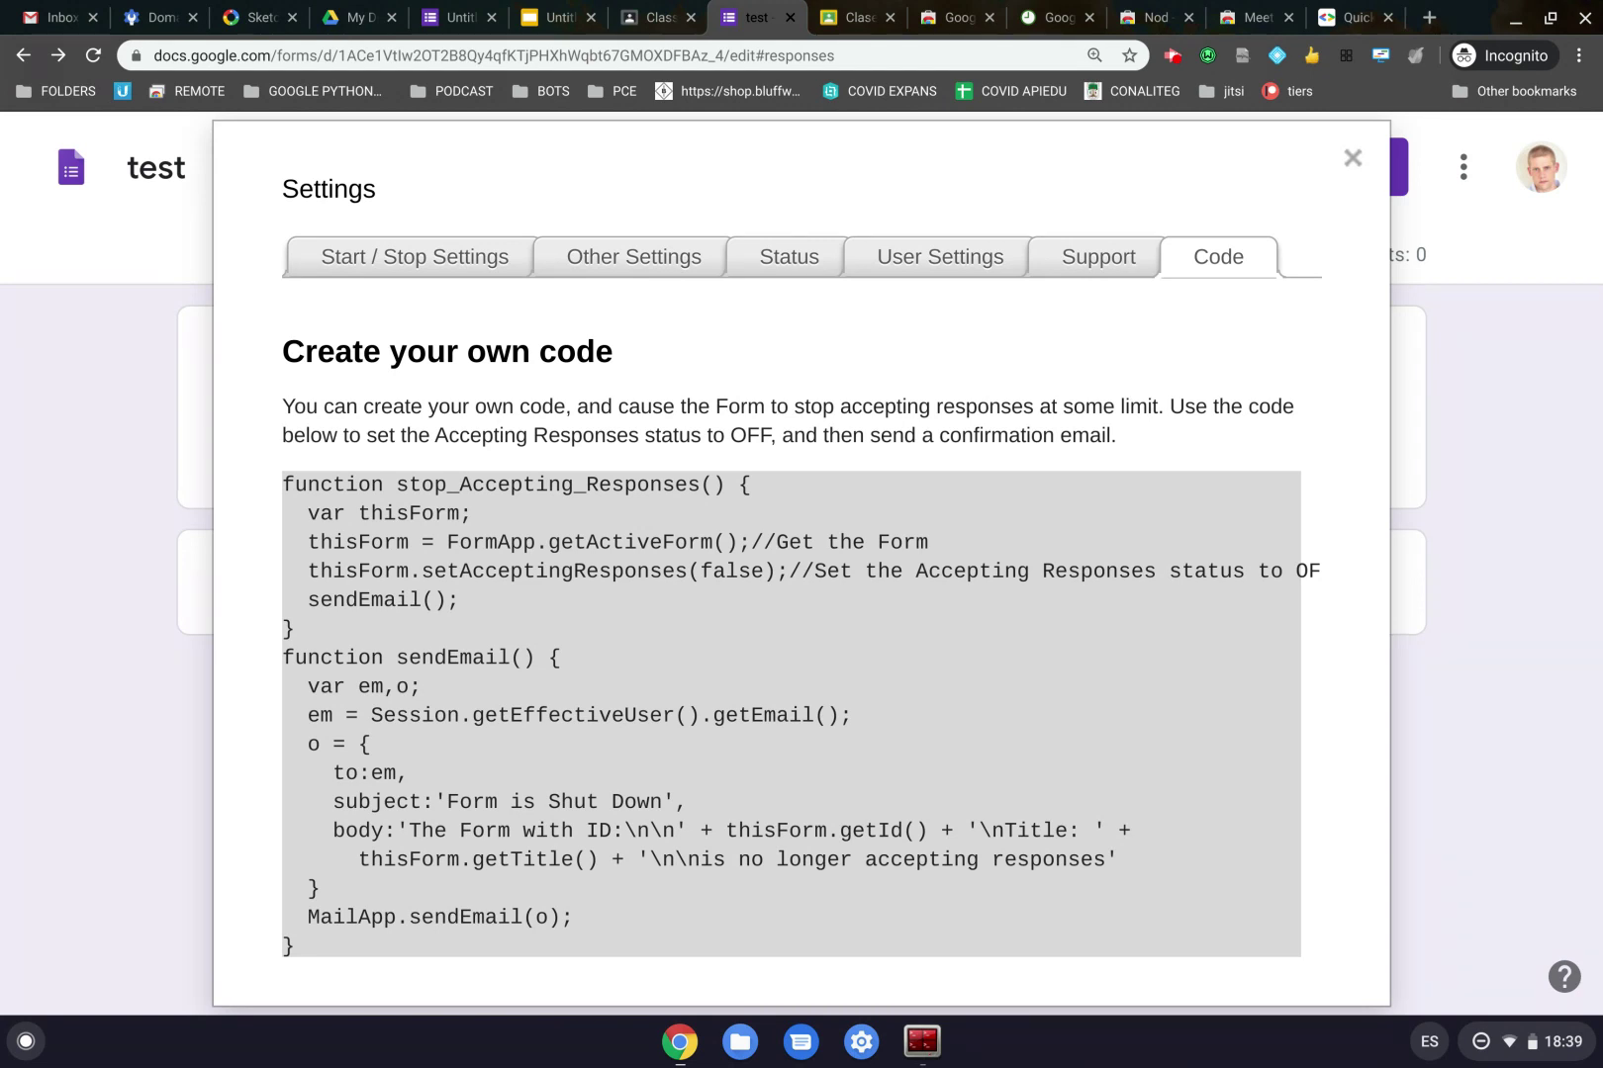
{"action": "key", "text": "alt+Tab"}
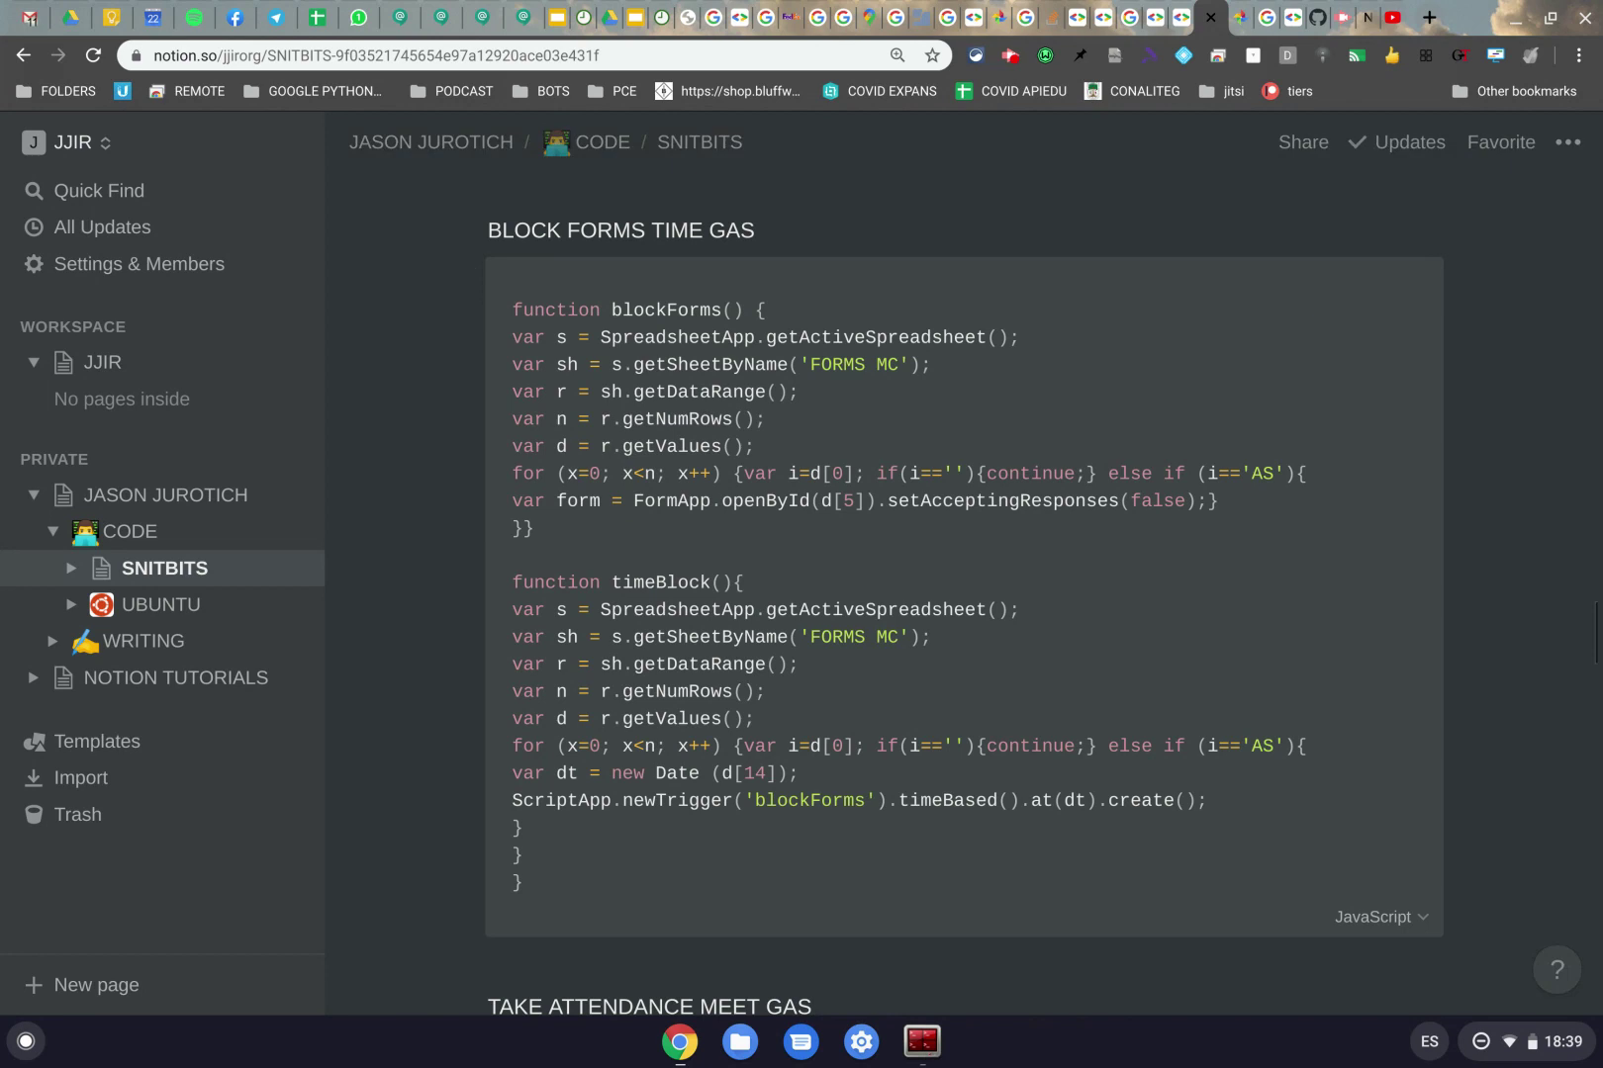
{"action": "key", "text": "alt+Tab"}
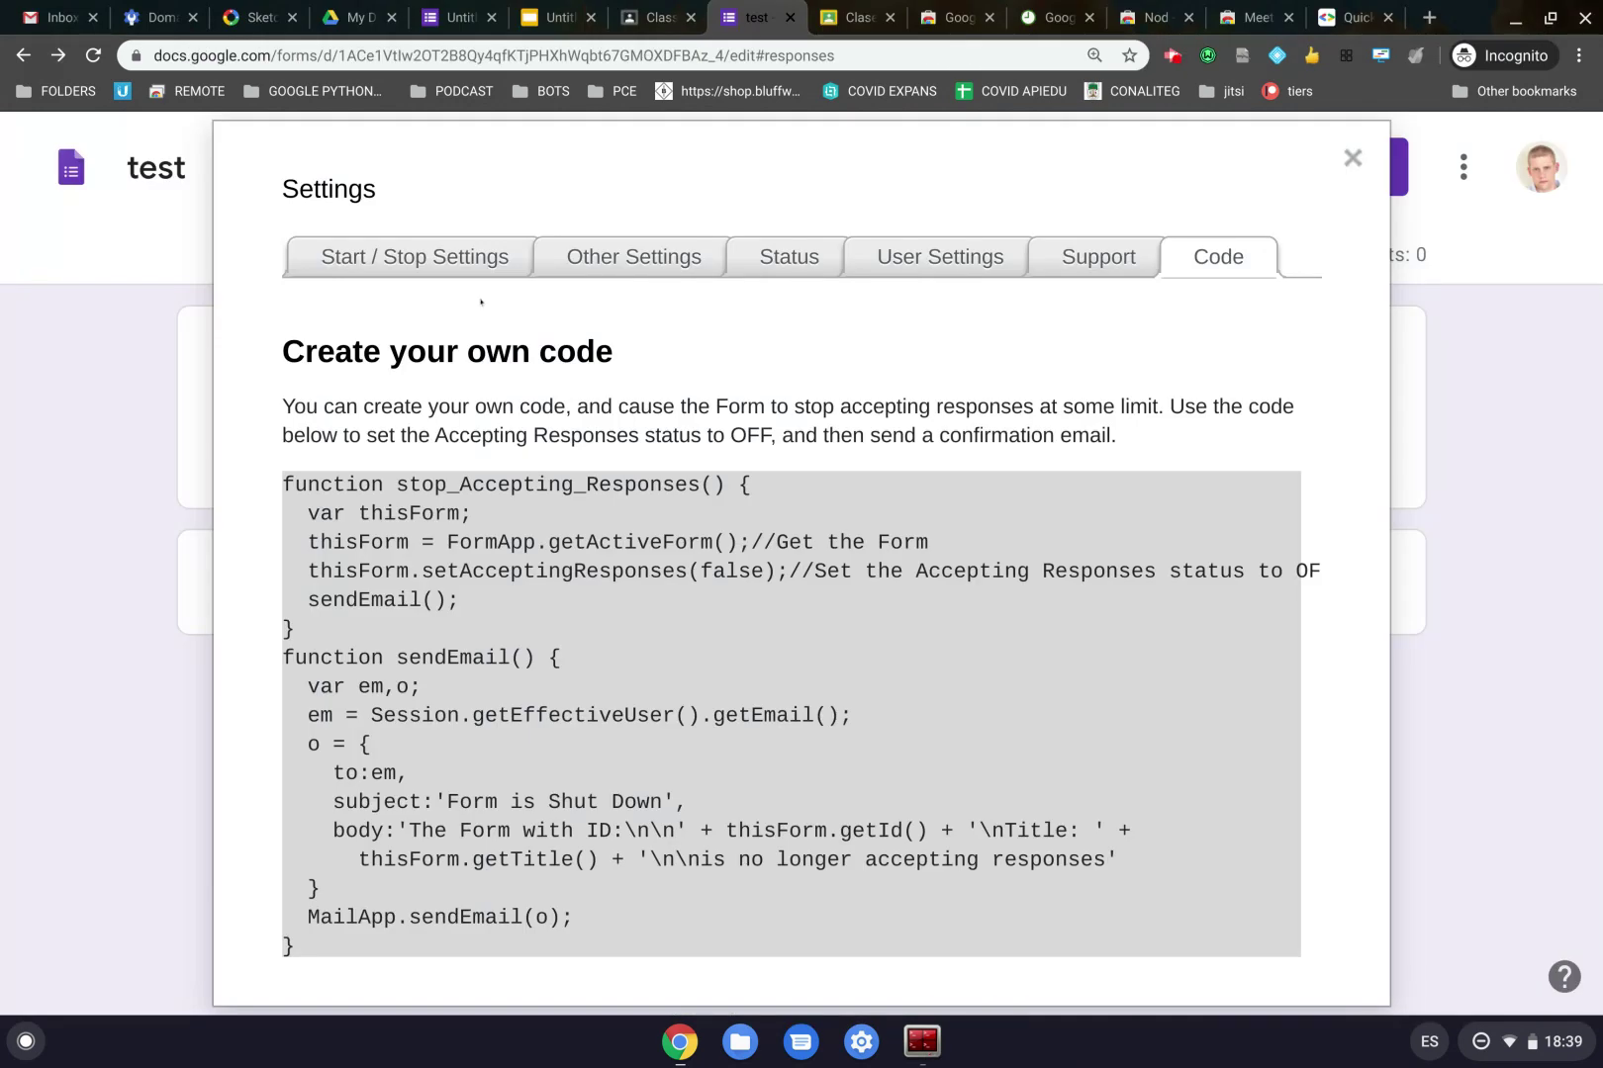
Review the add-on's start and stop settings for dates, times and maximum submissions, and close the add-on's settings
{"action": "left_click", "coordinate": [415, 256]}
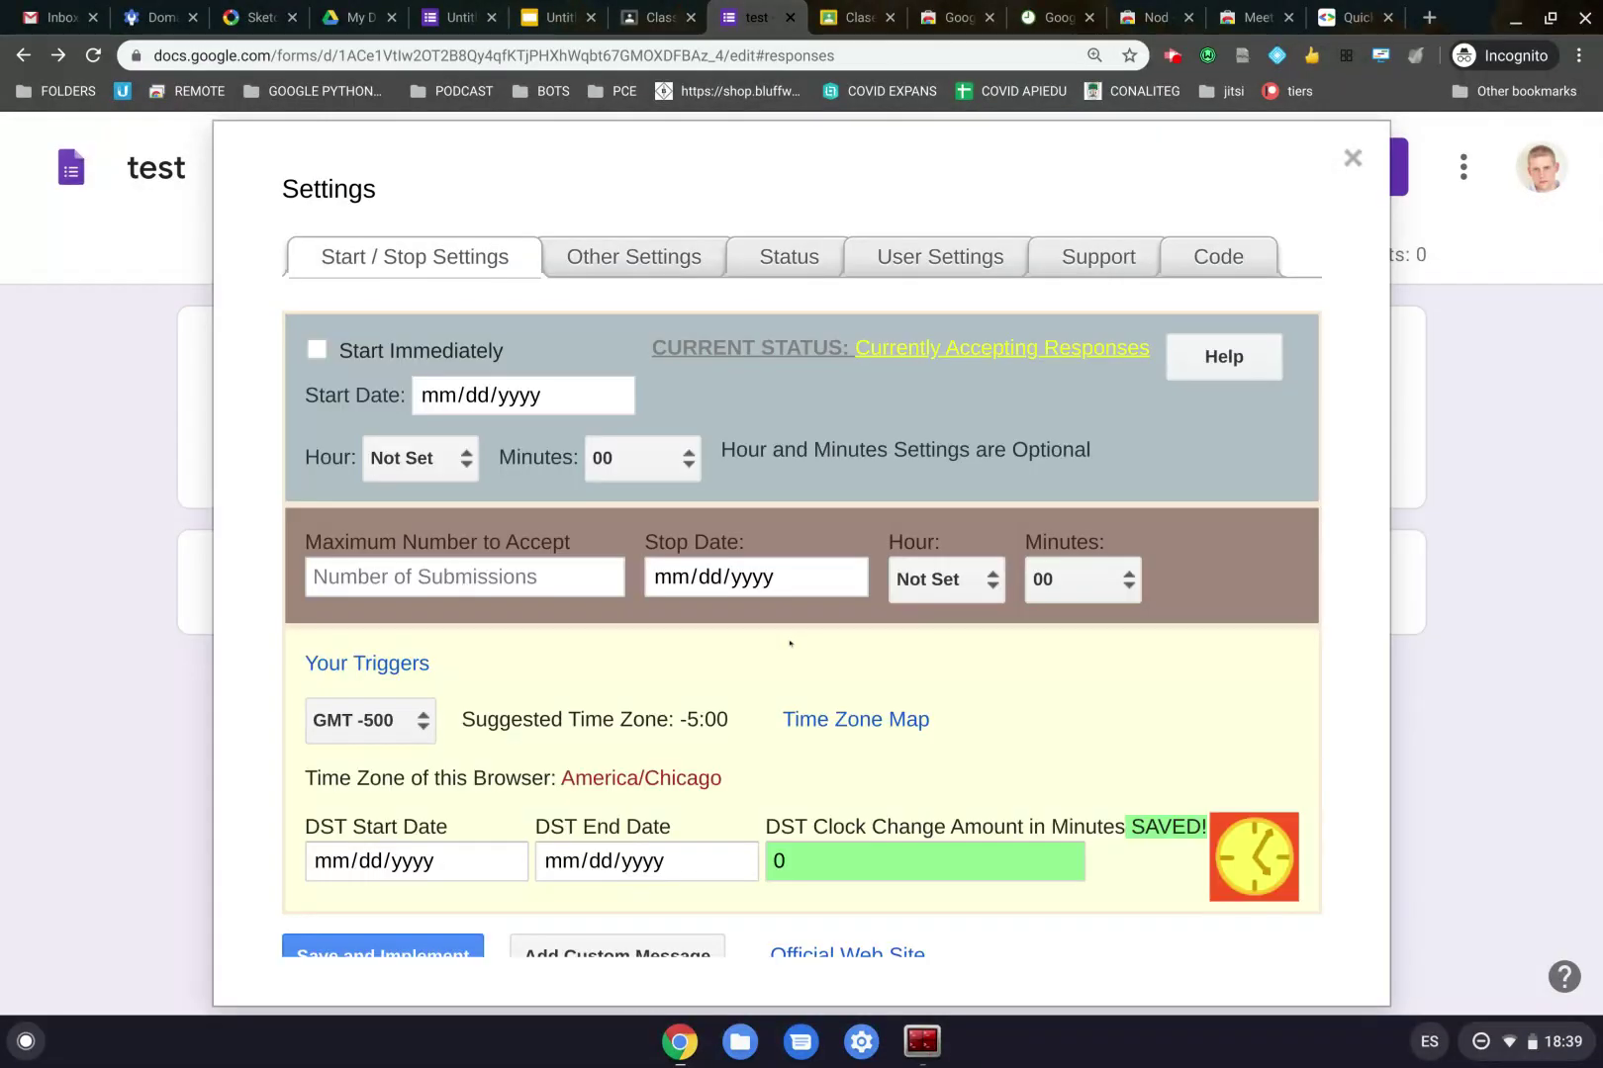
{"action": "scroll", "coordinate": [404, 886], "scroll_direction": "down", "scroll_amount": 1}
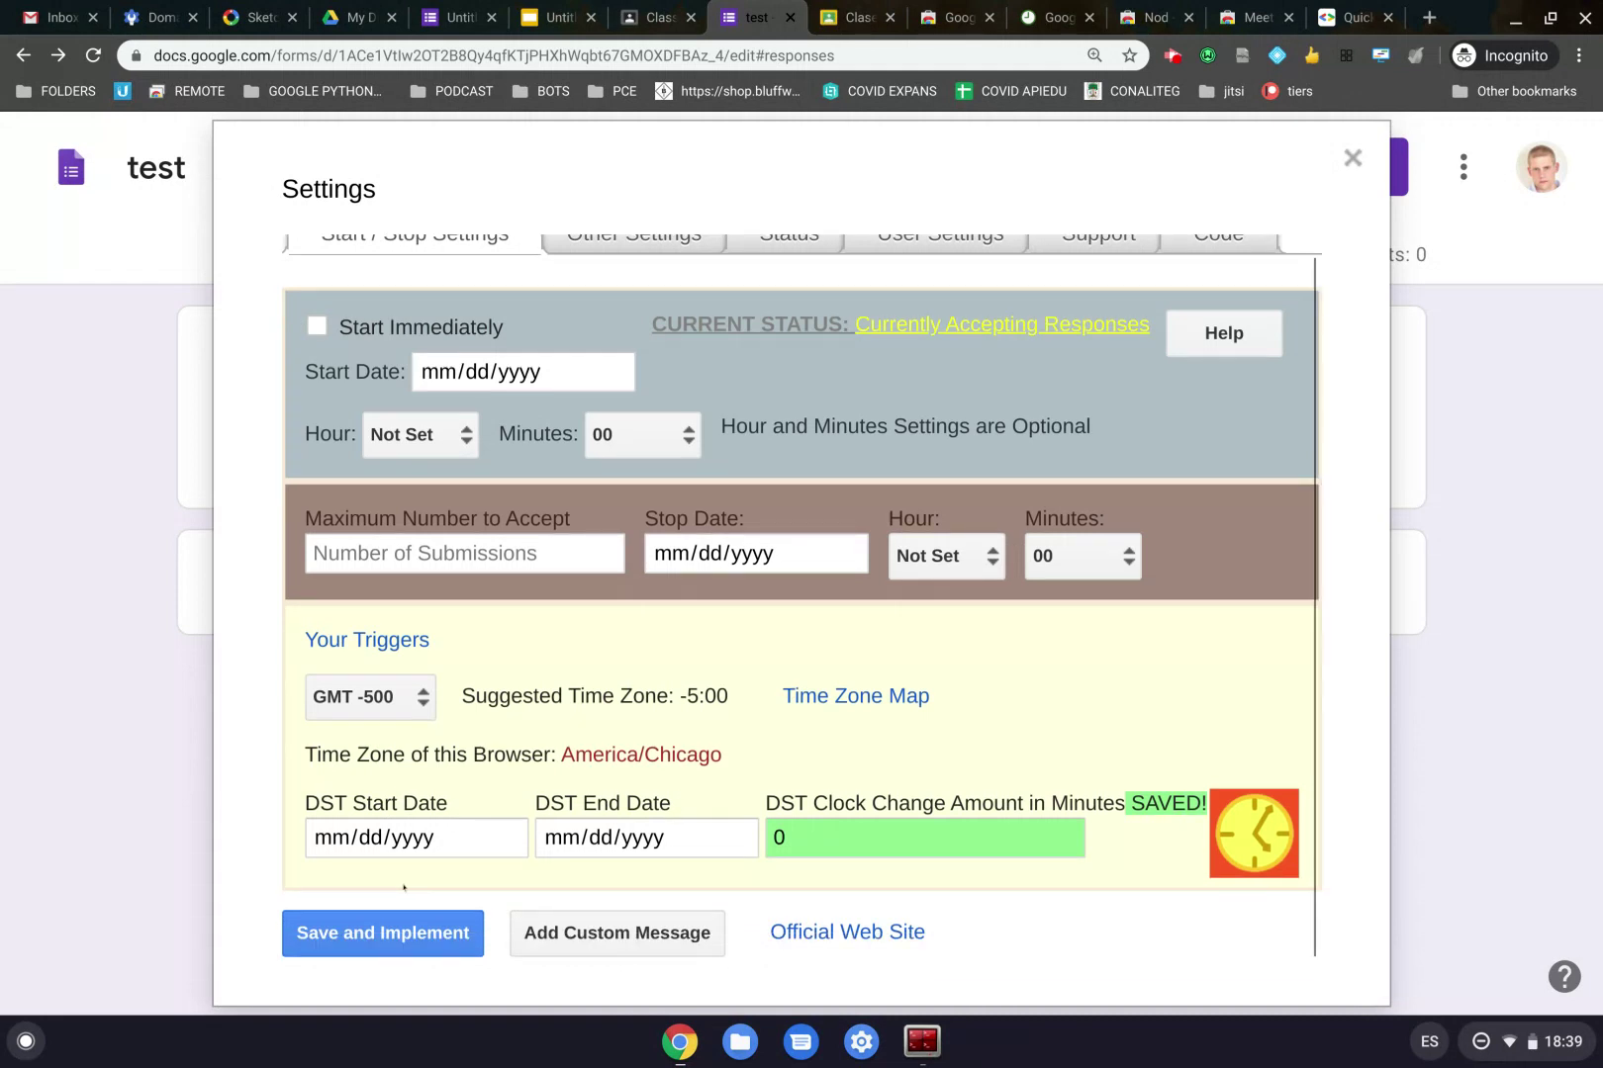
{"action": "left_click", "coordinate": [1350, 157]}
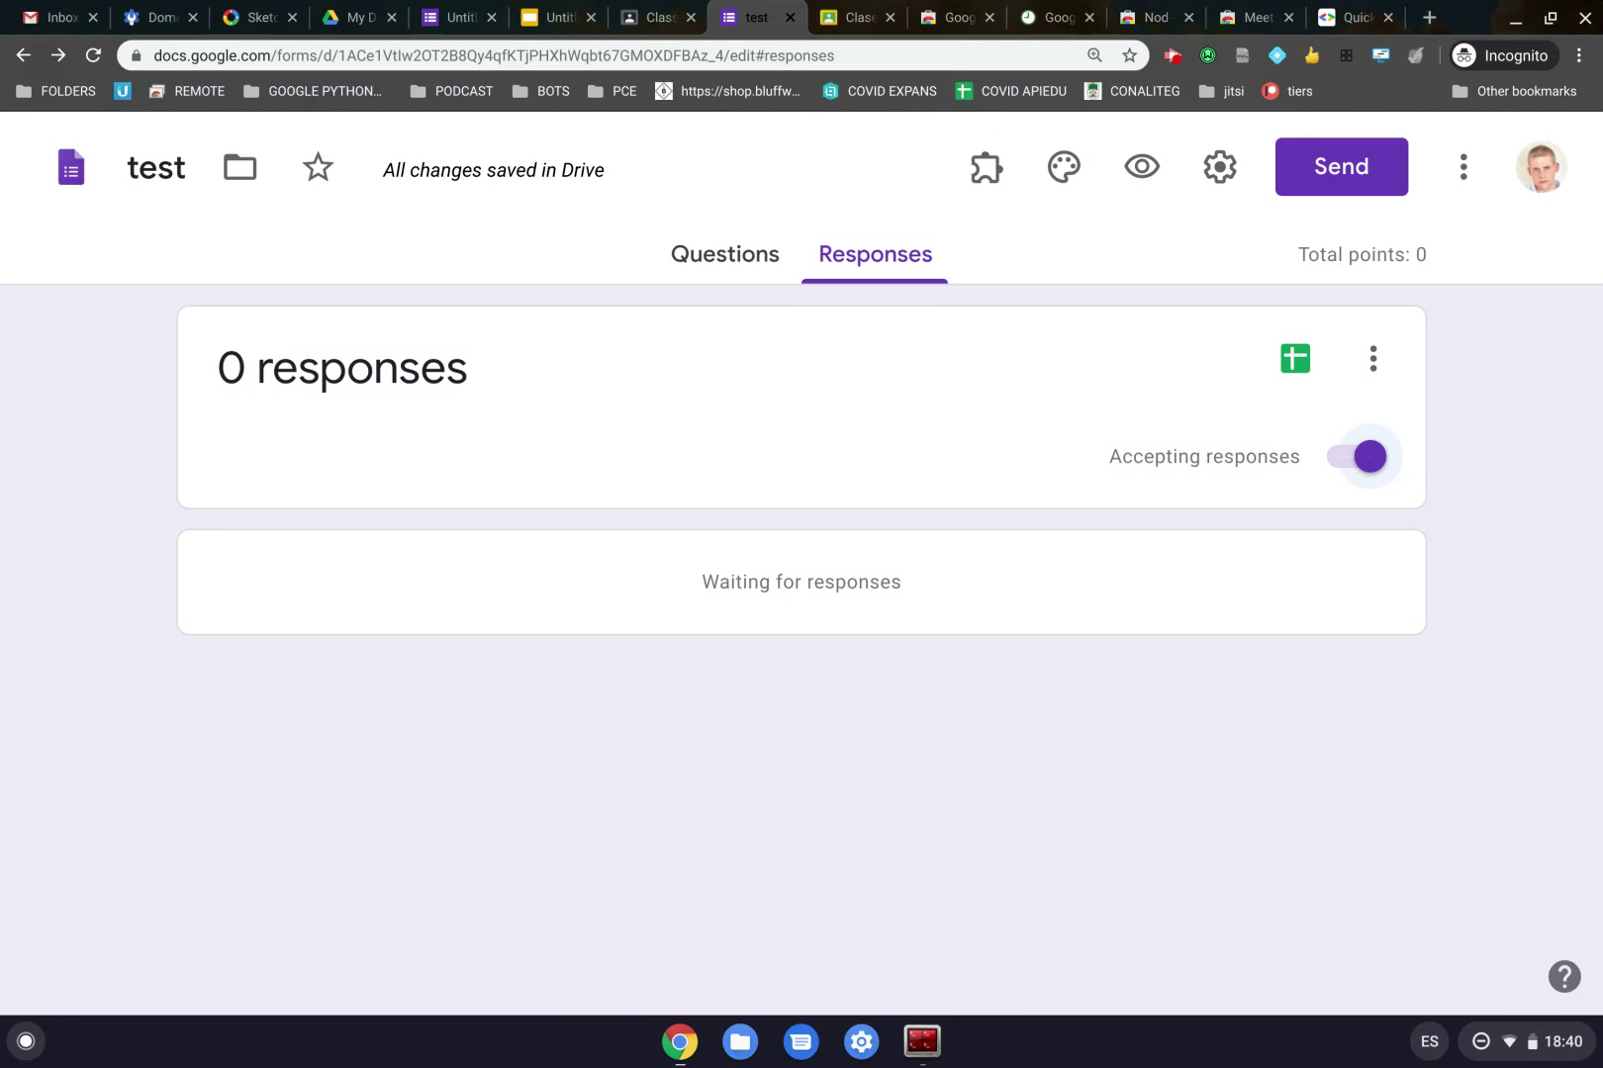
In the Classroom quiz assignment, enter the title "est" and the instructions "test", and show the options for assigning it
{"action": "left_click", "coordinate": [657, 22]}
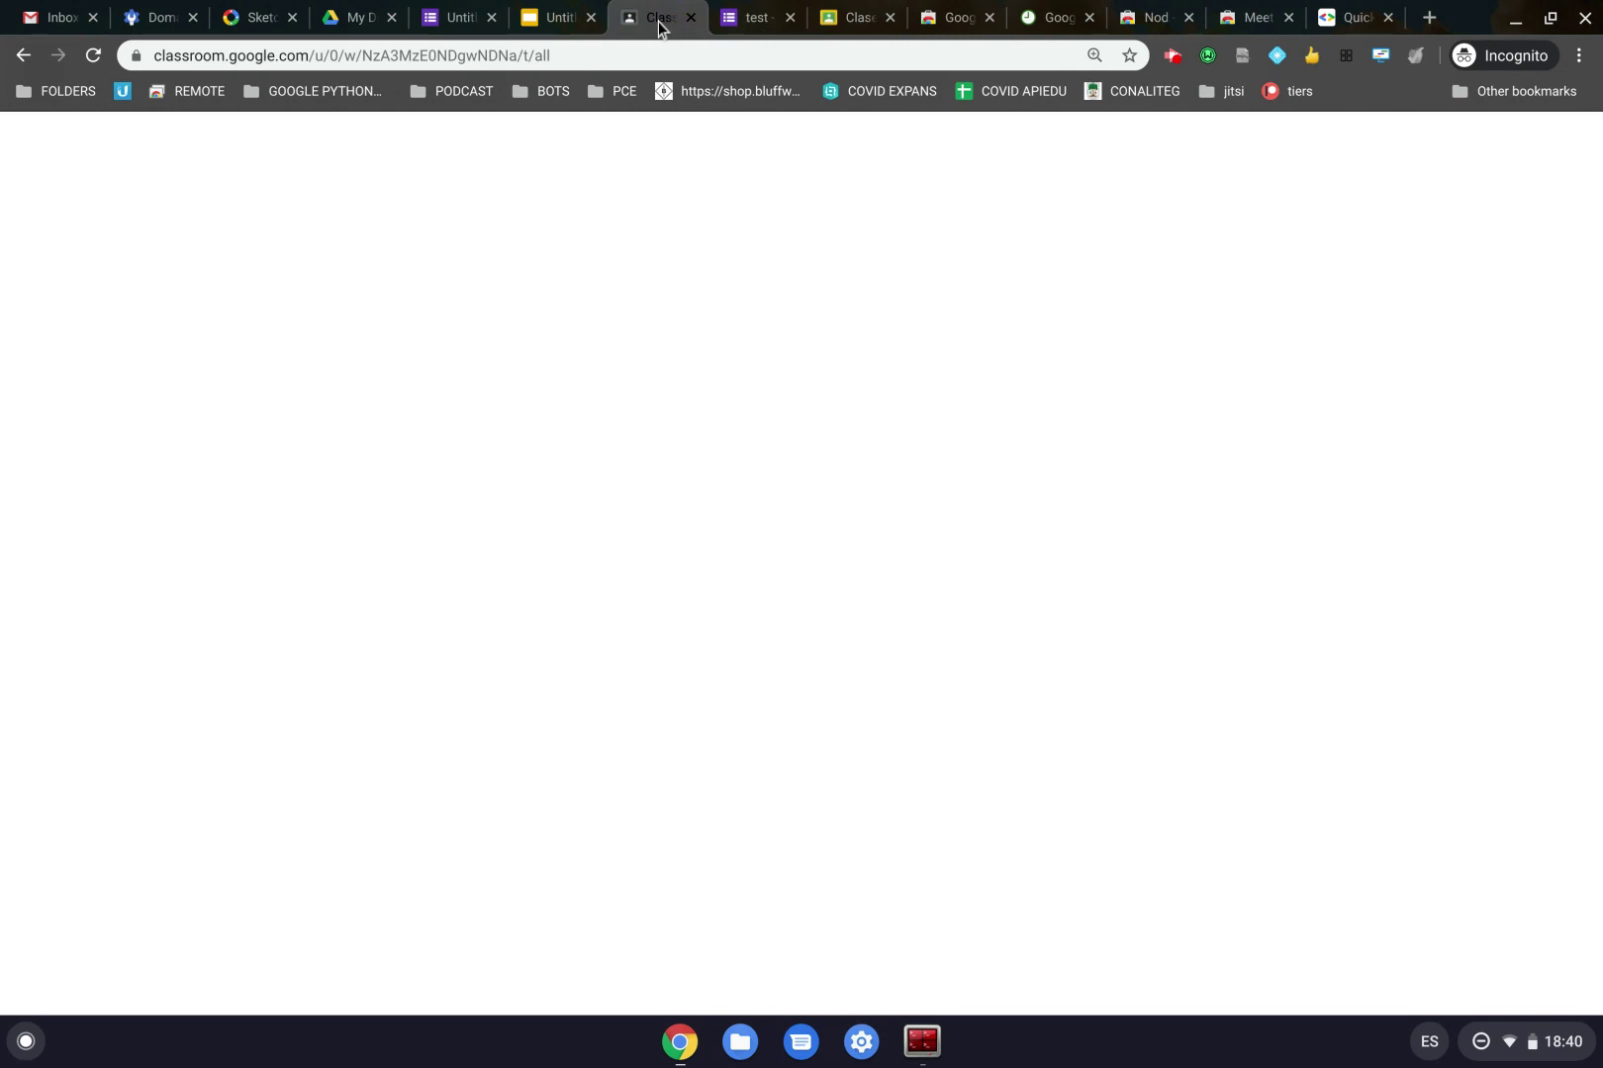
{"action": "left_click", "coordinate": [655, 272]}
{"action": "type", "text": "est"}
{"action": "left_click", "coordinate": [357, 364]}
{"action": "type", "text": "tes"}
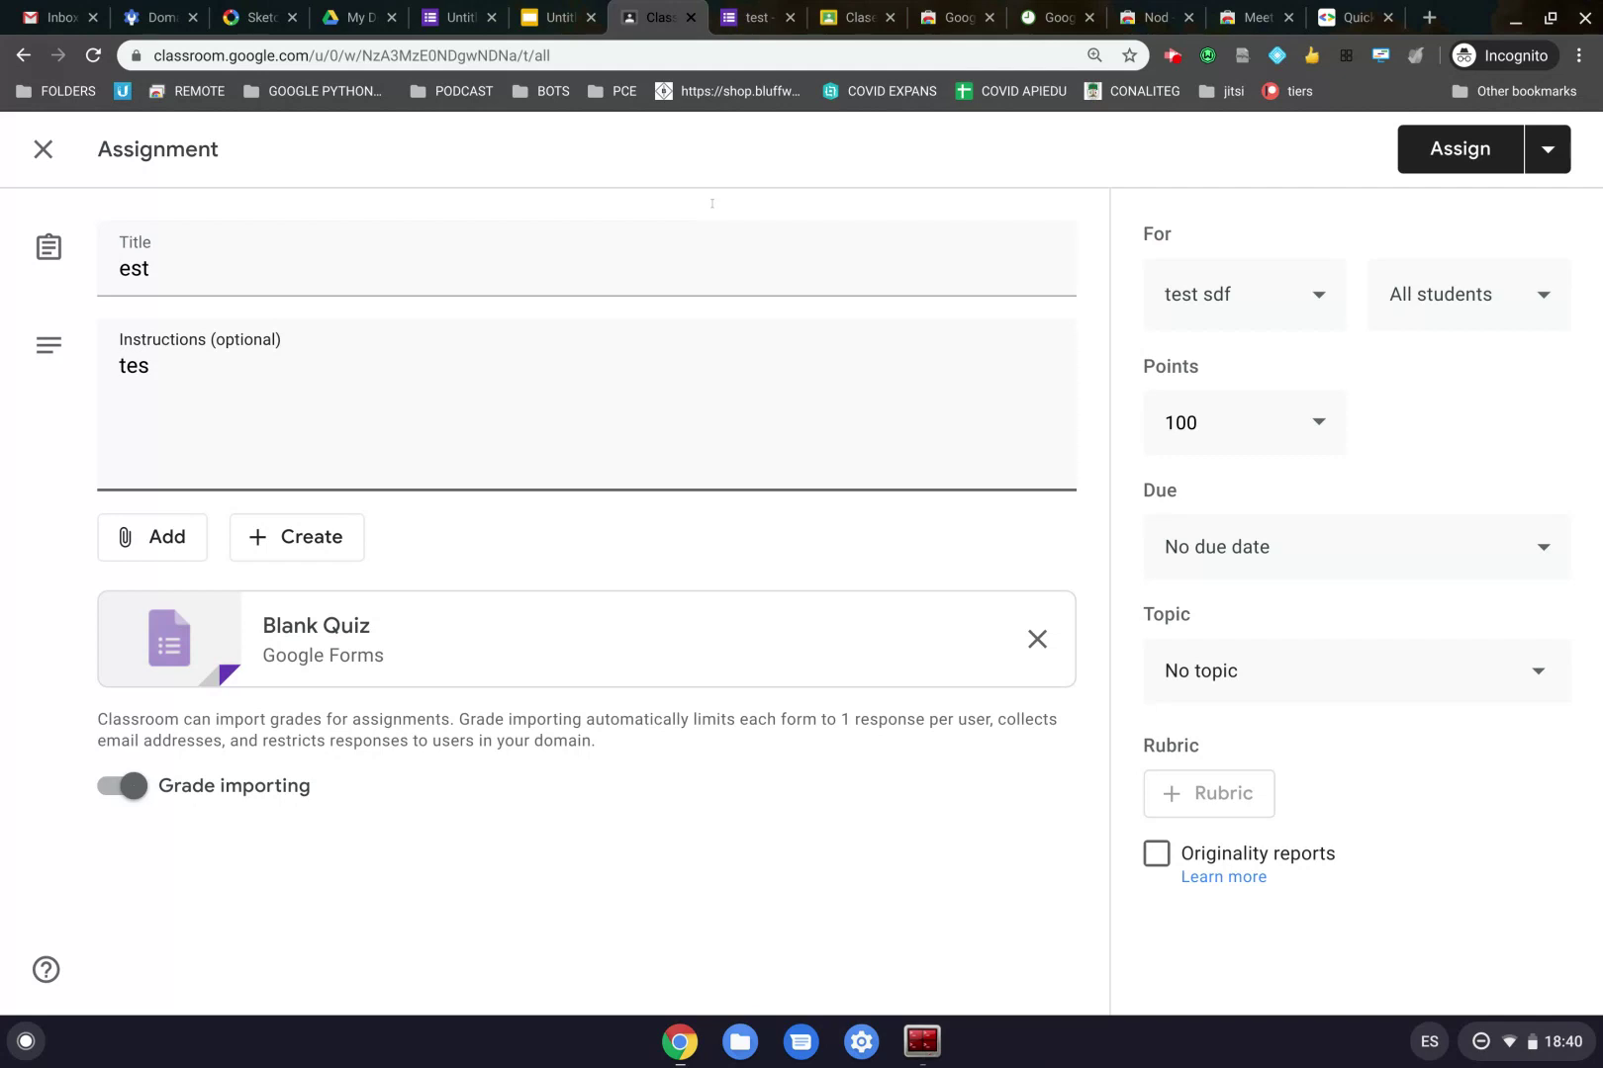
{"action": "type", "text": "t"}
{"action": "left_click", "coordinate": [1547, 148]}
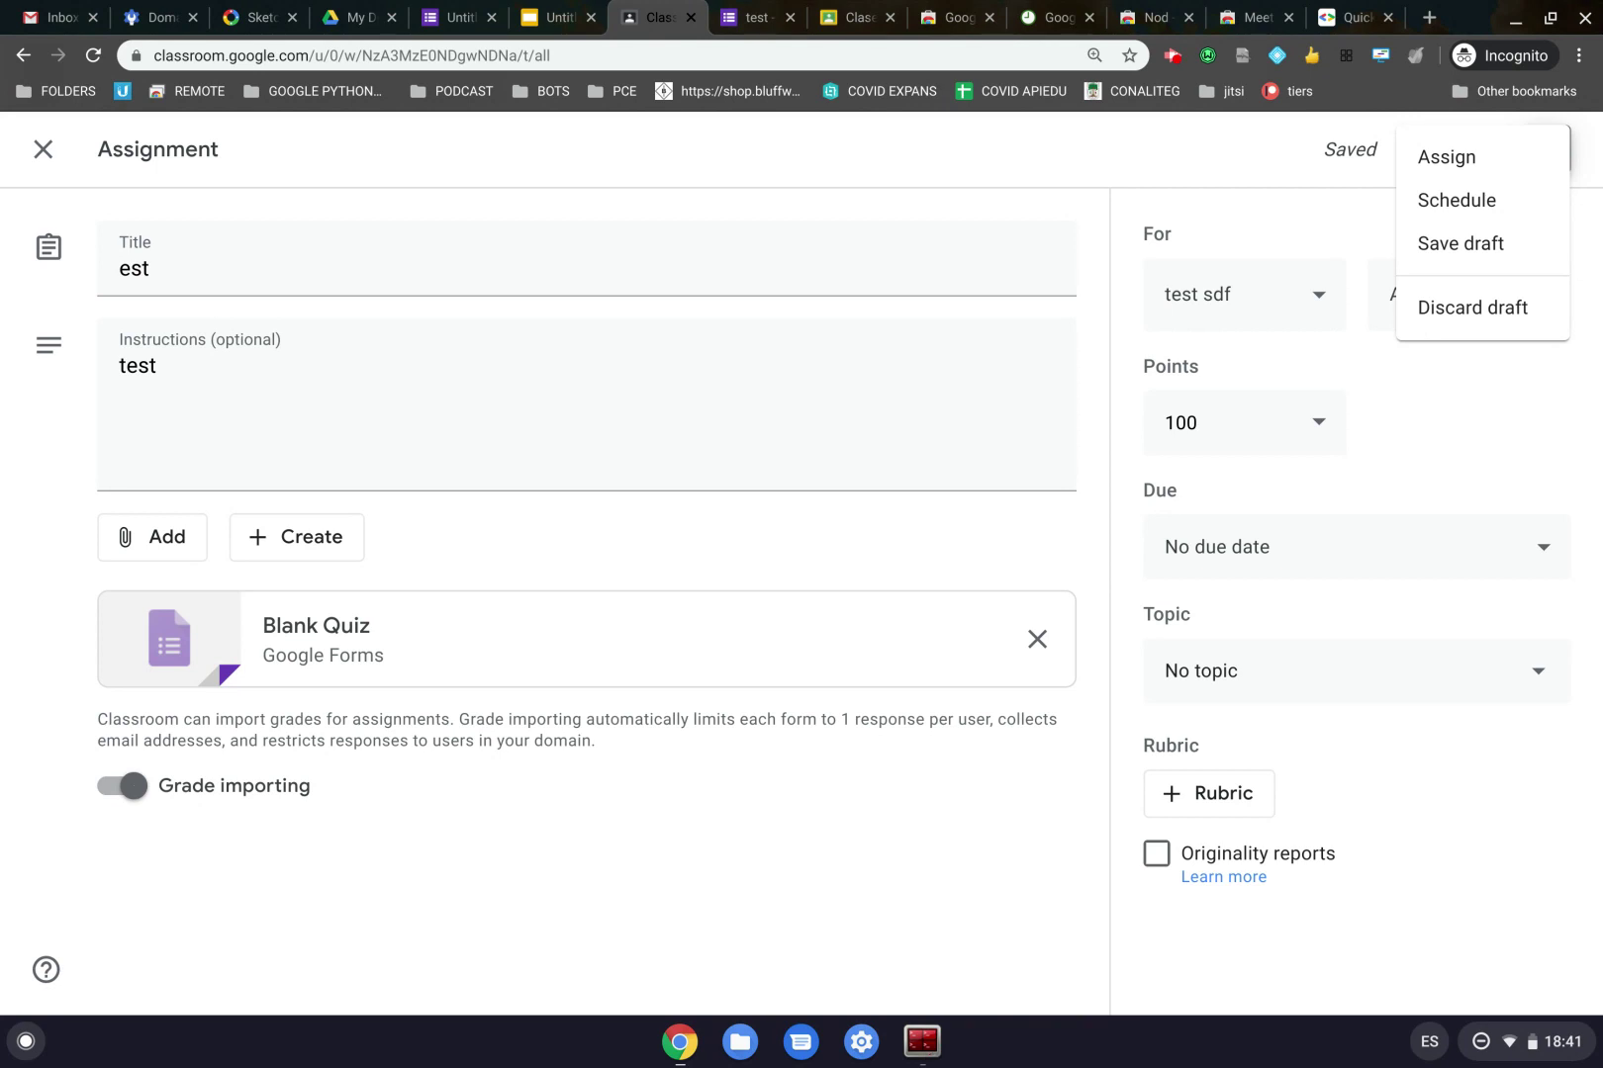
Check the "test" form's general settings for email collection, domain restriction and response limit, and return to the Classroom assignment
{"action": "key", "text": "ctrl+Tab"}
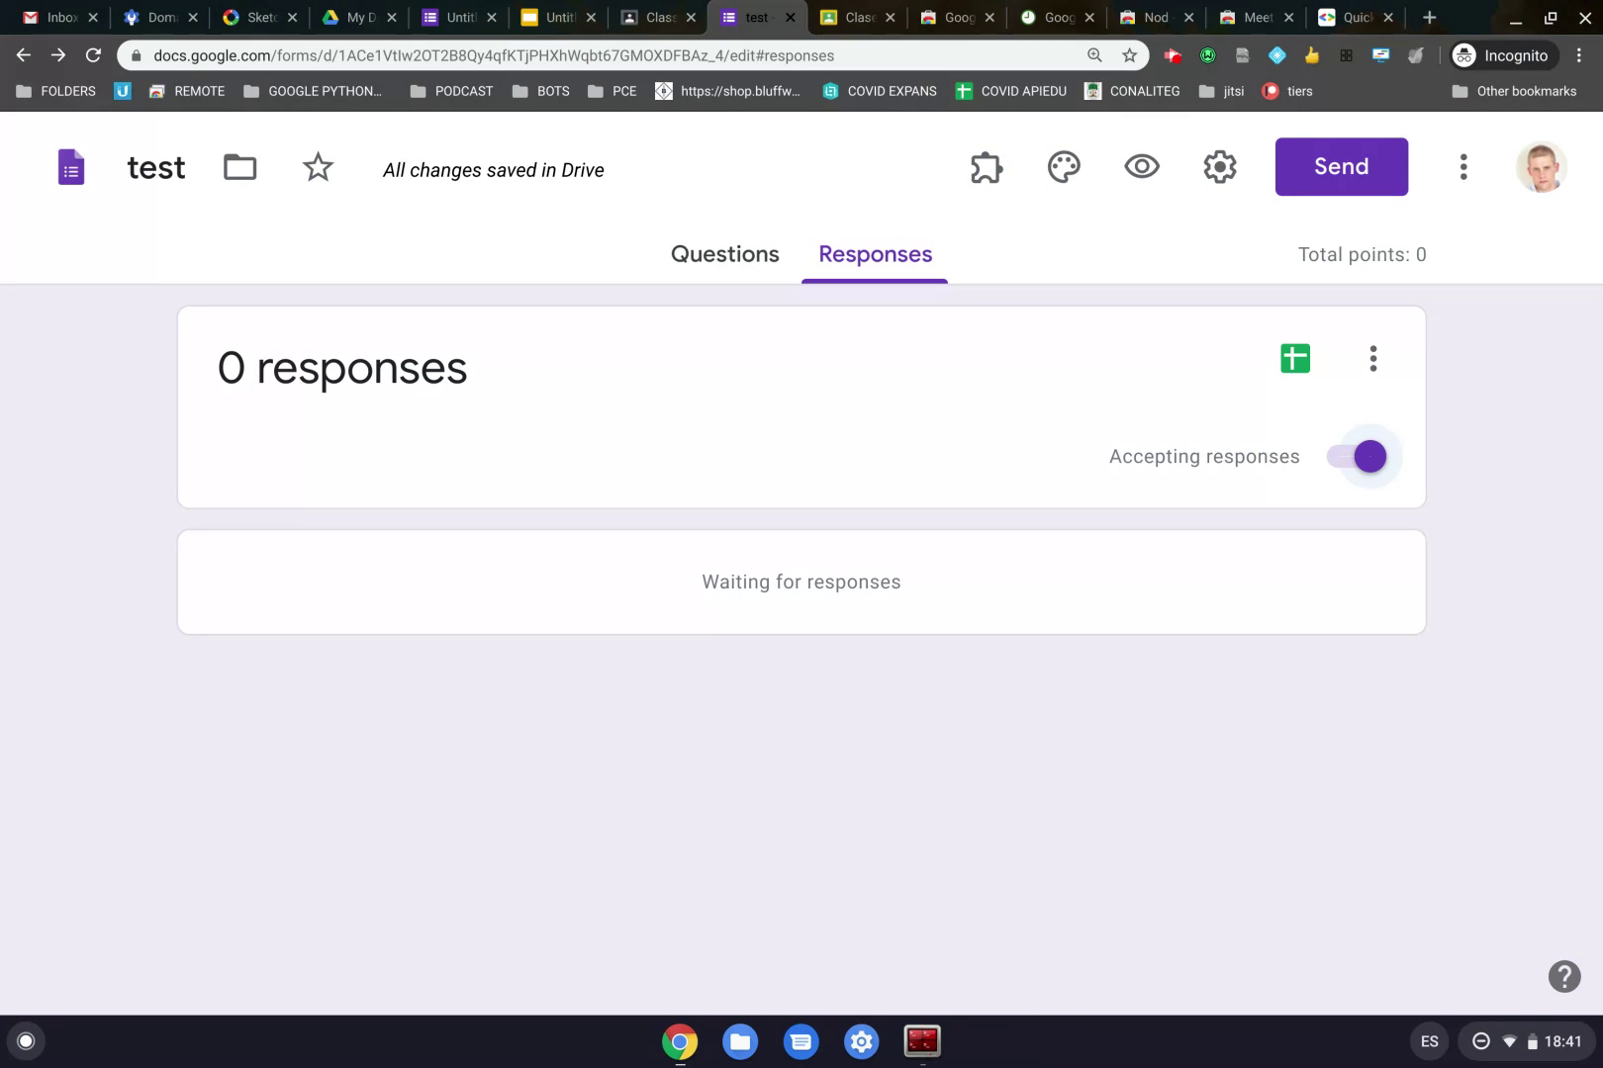
{"action": "left_click", "coordinate": [658, 17]}
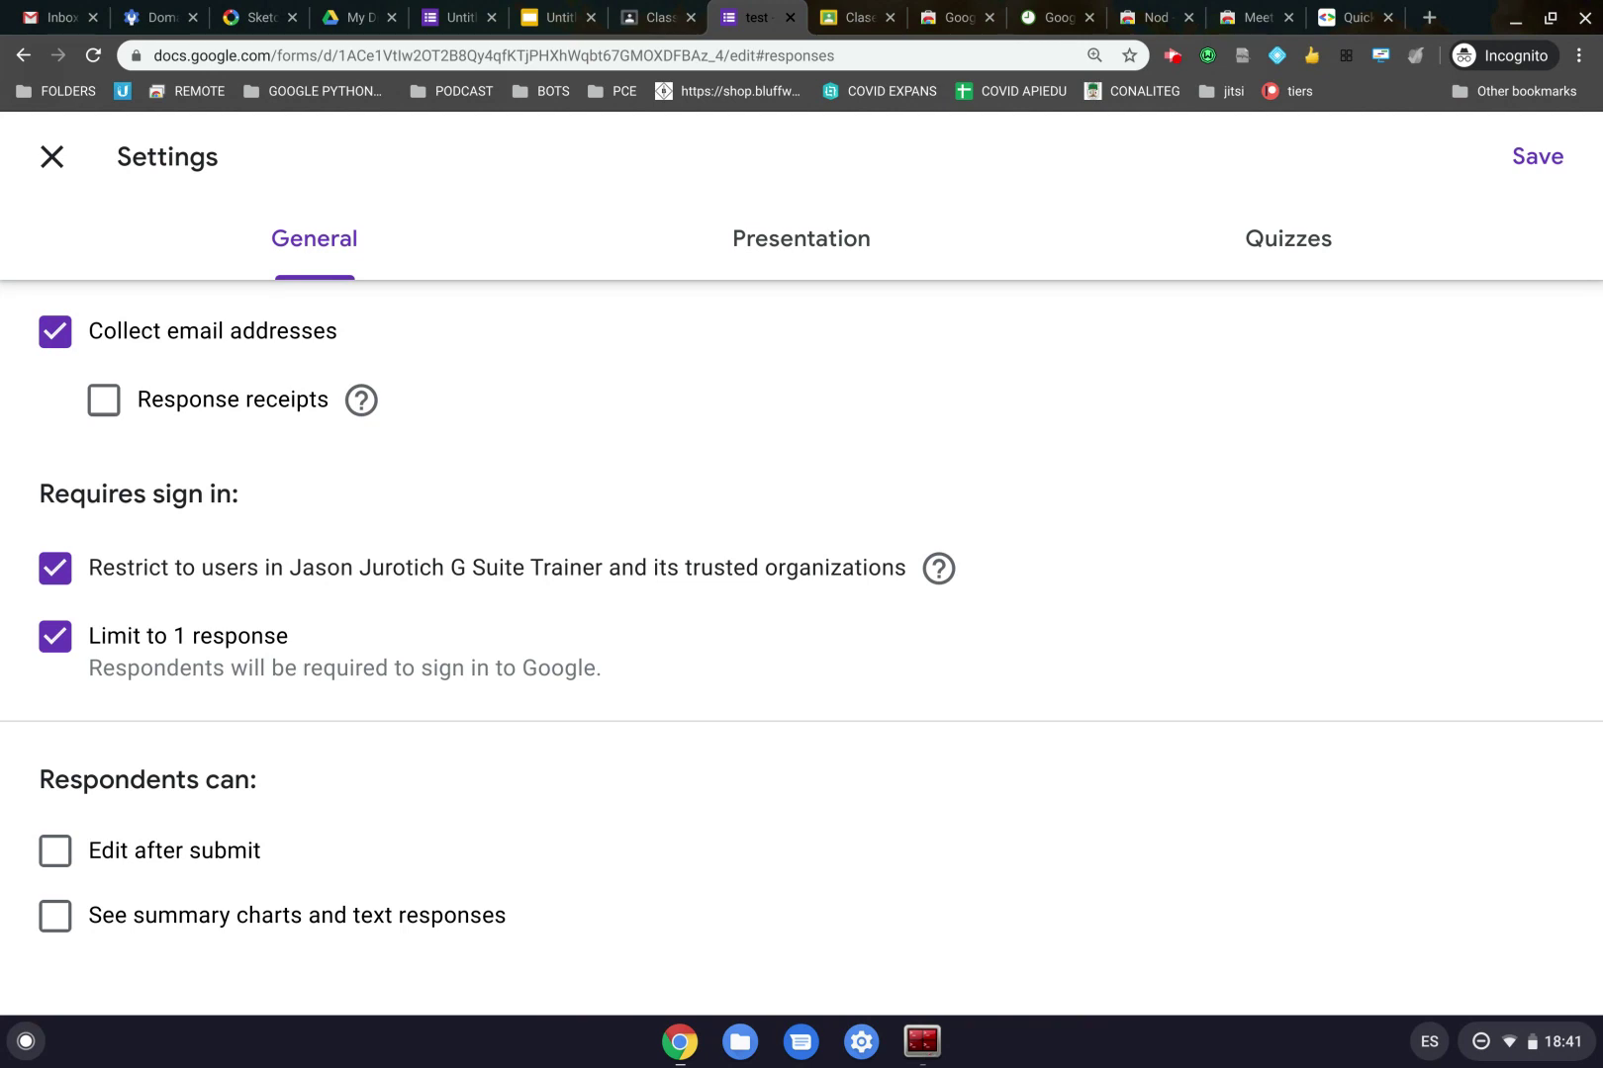
{"action": "key", "text": "ctrl+shift+Tab"}
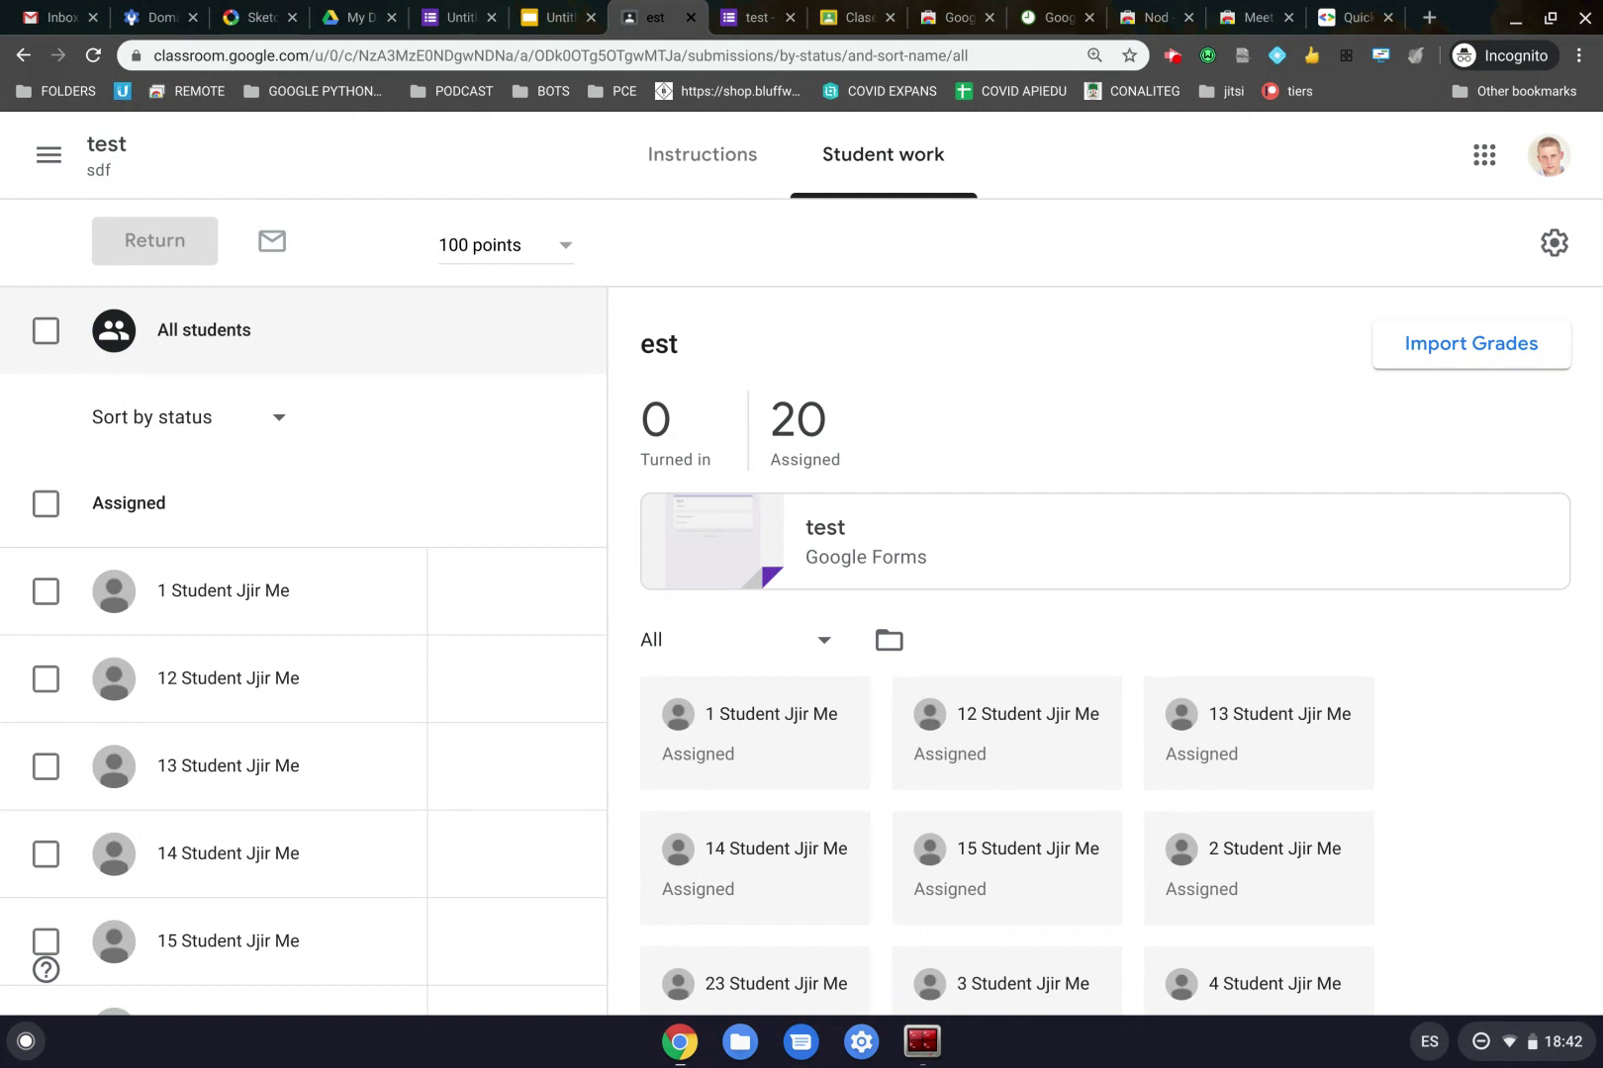
Return to the "test" form's responses and start creating a spreadsheet for them
{"action": "key", "text": "ctrl+Tab"}
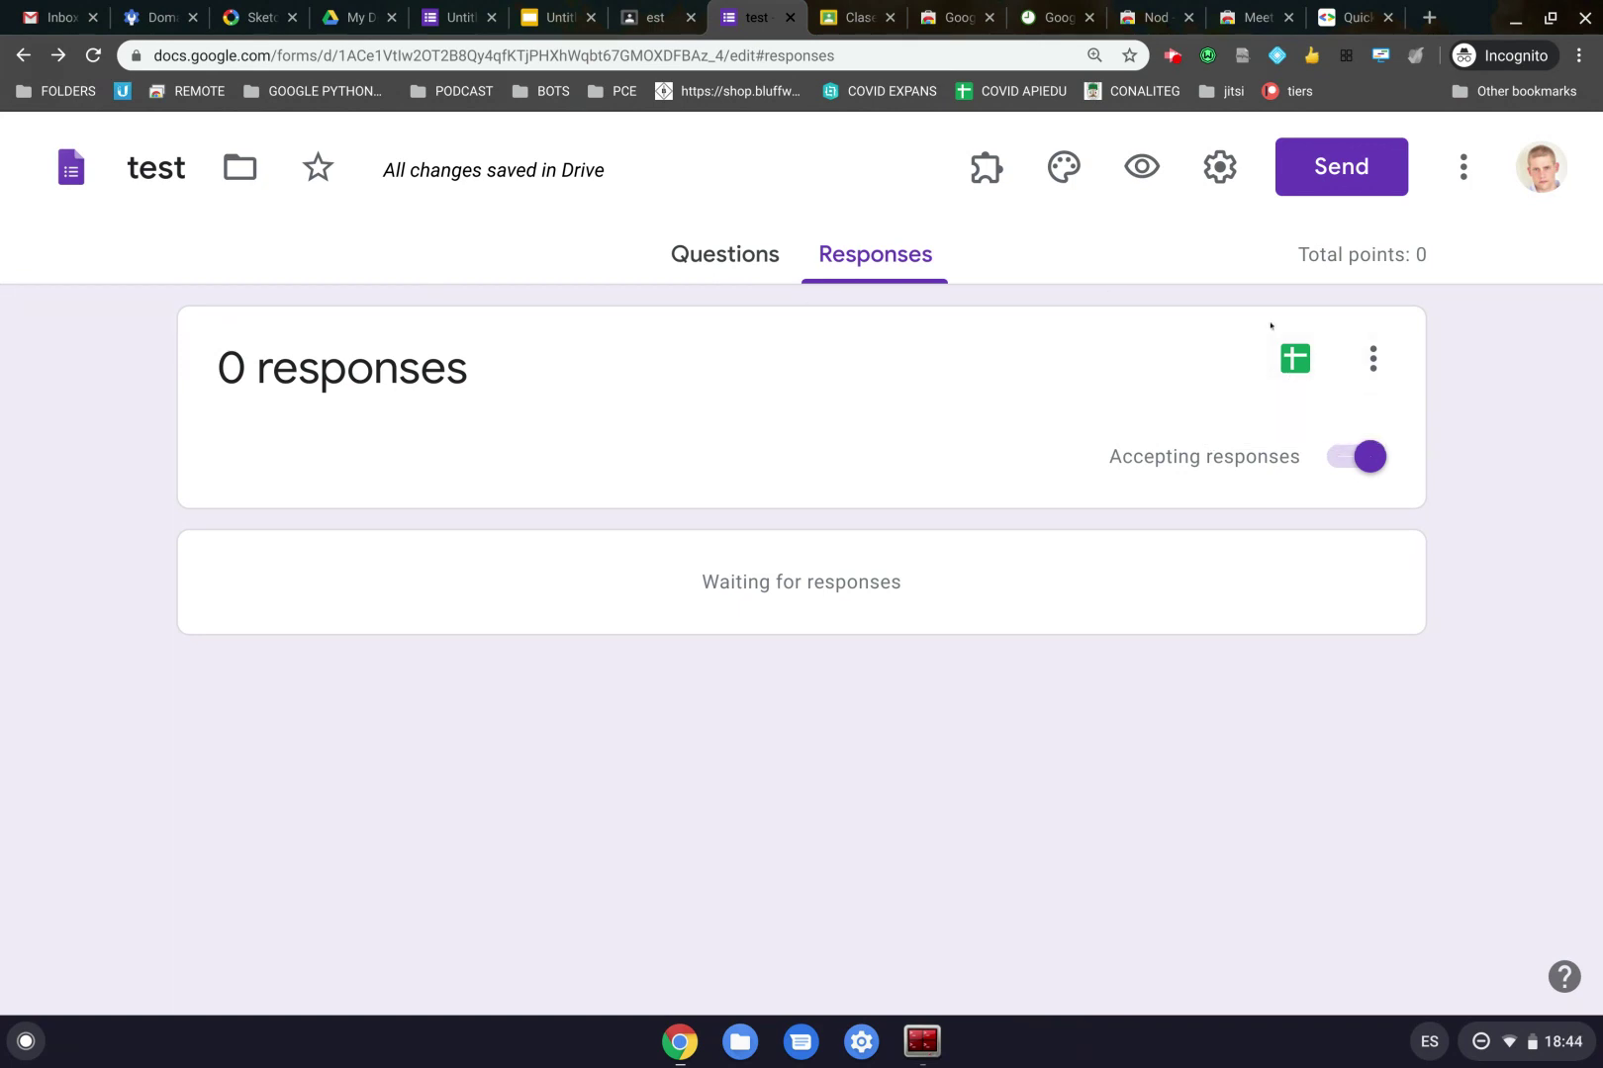
{"action": "left_click", "coordinate": [1290, 378]}
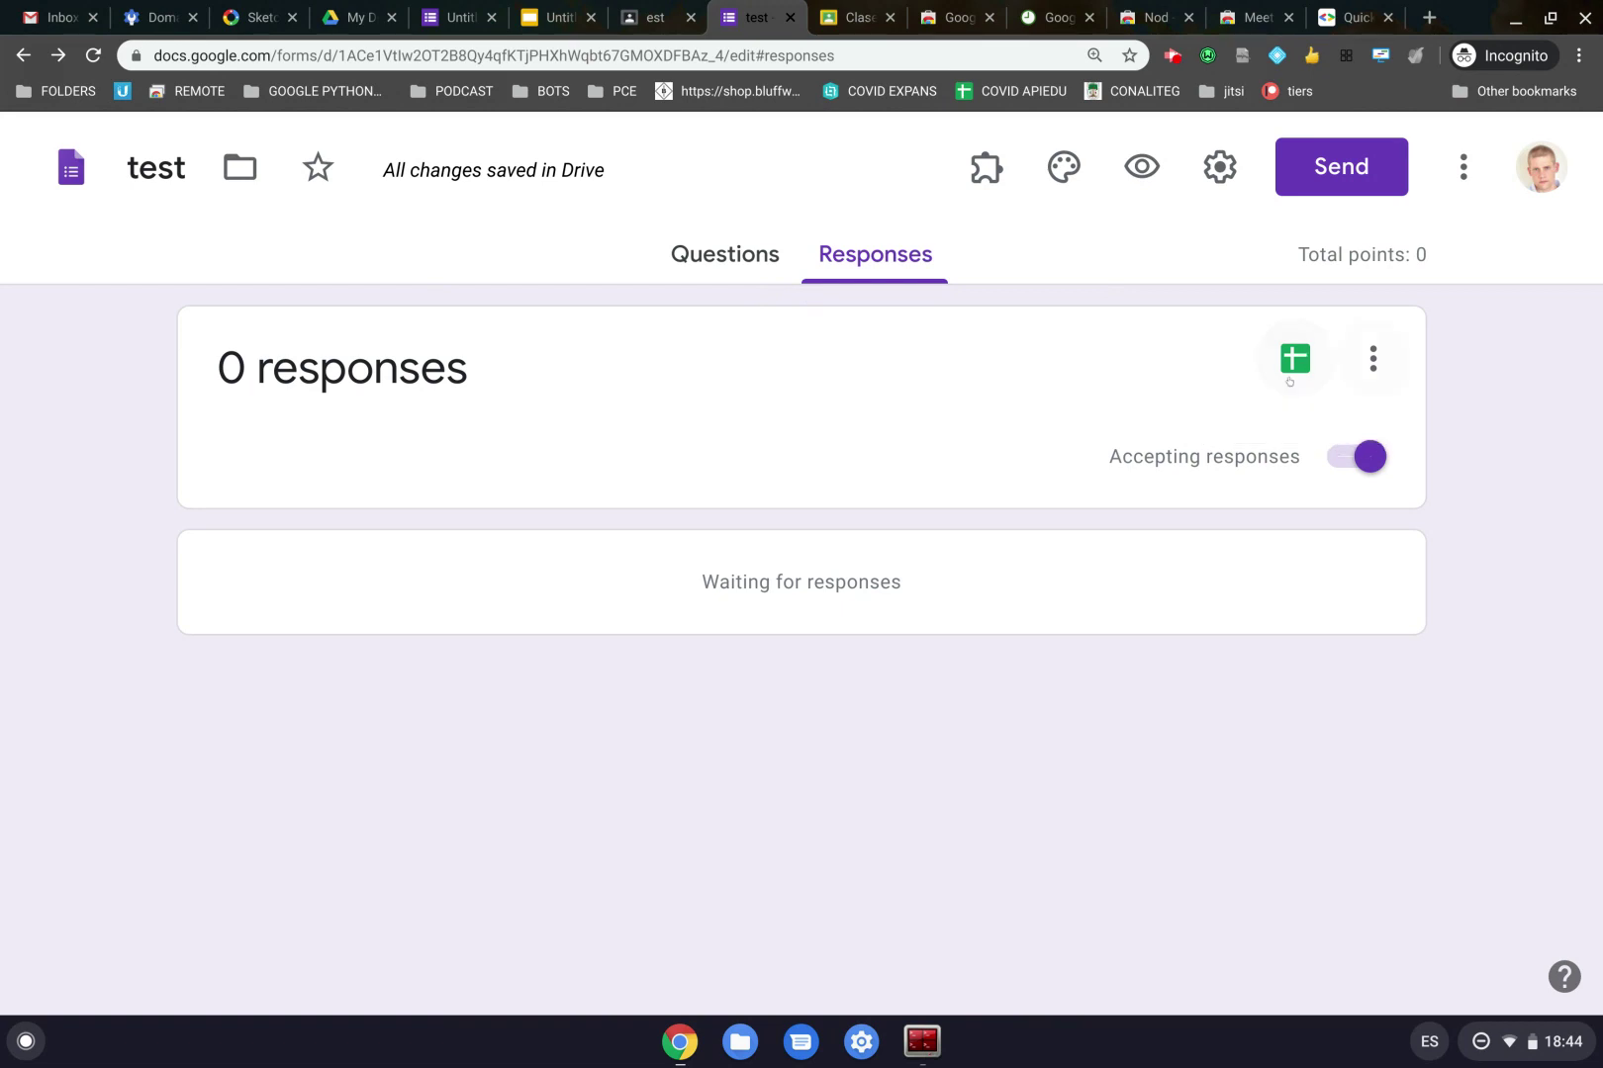